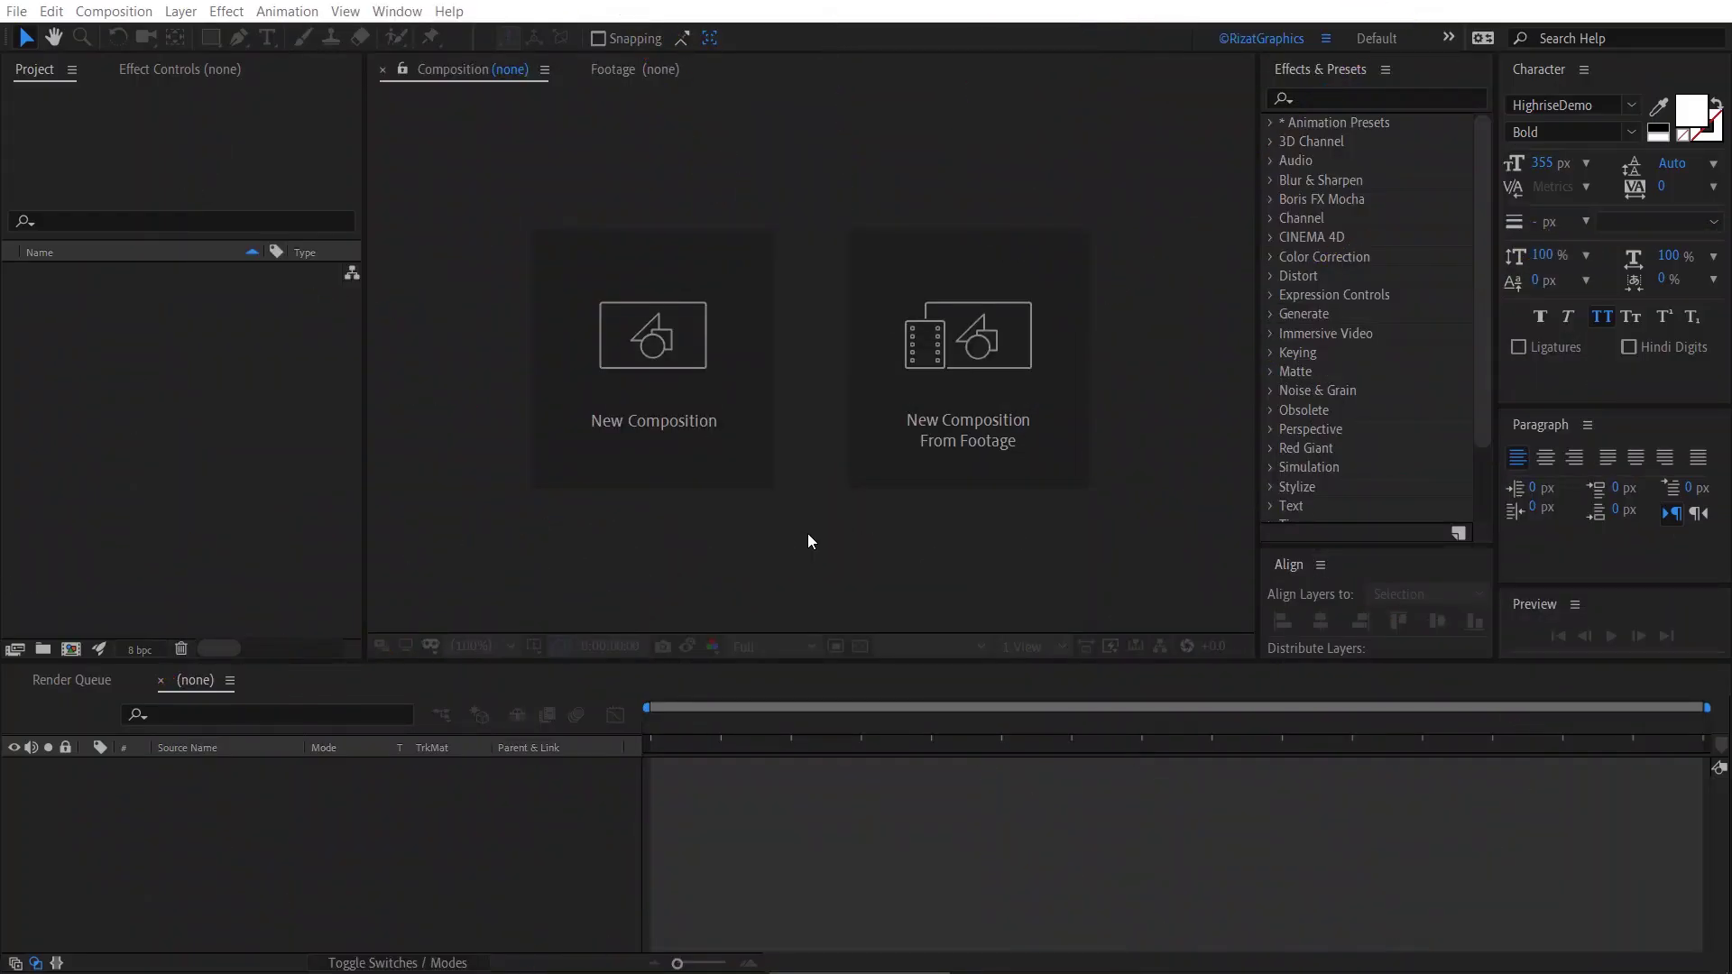
Start a new composition titled 'Stretch Text Reveal', keeping 1080×1080, 30 fps and 0:00:05:00 duration.
{"action": "left_click", "coordinate": [661, 481]}
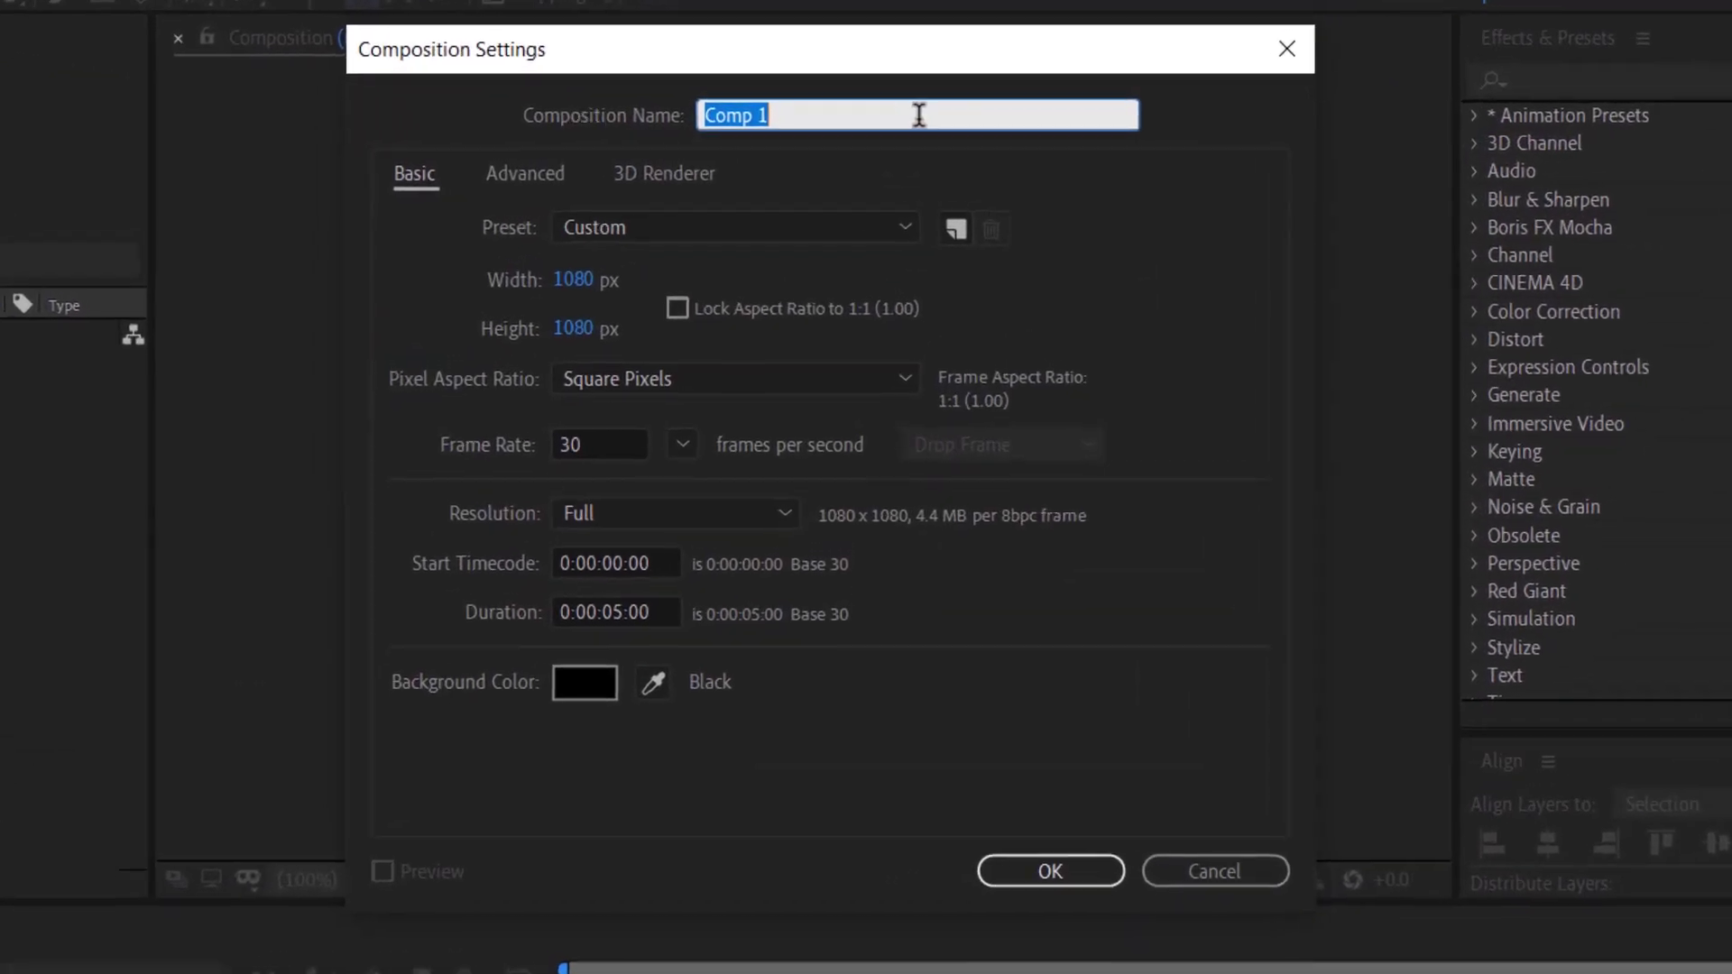
{"action": "type", "text": "Stretch Text Reveal"}
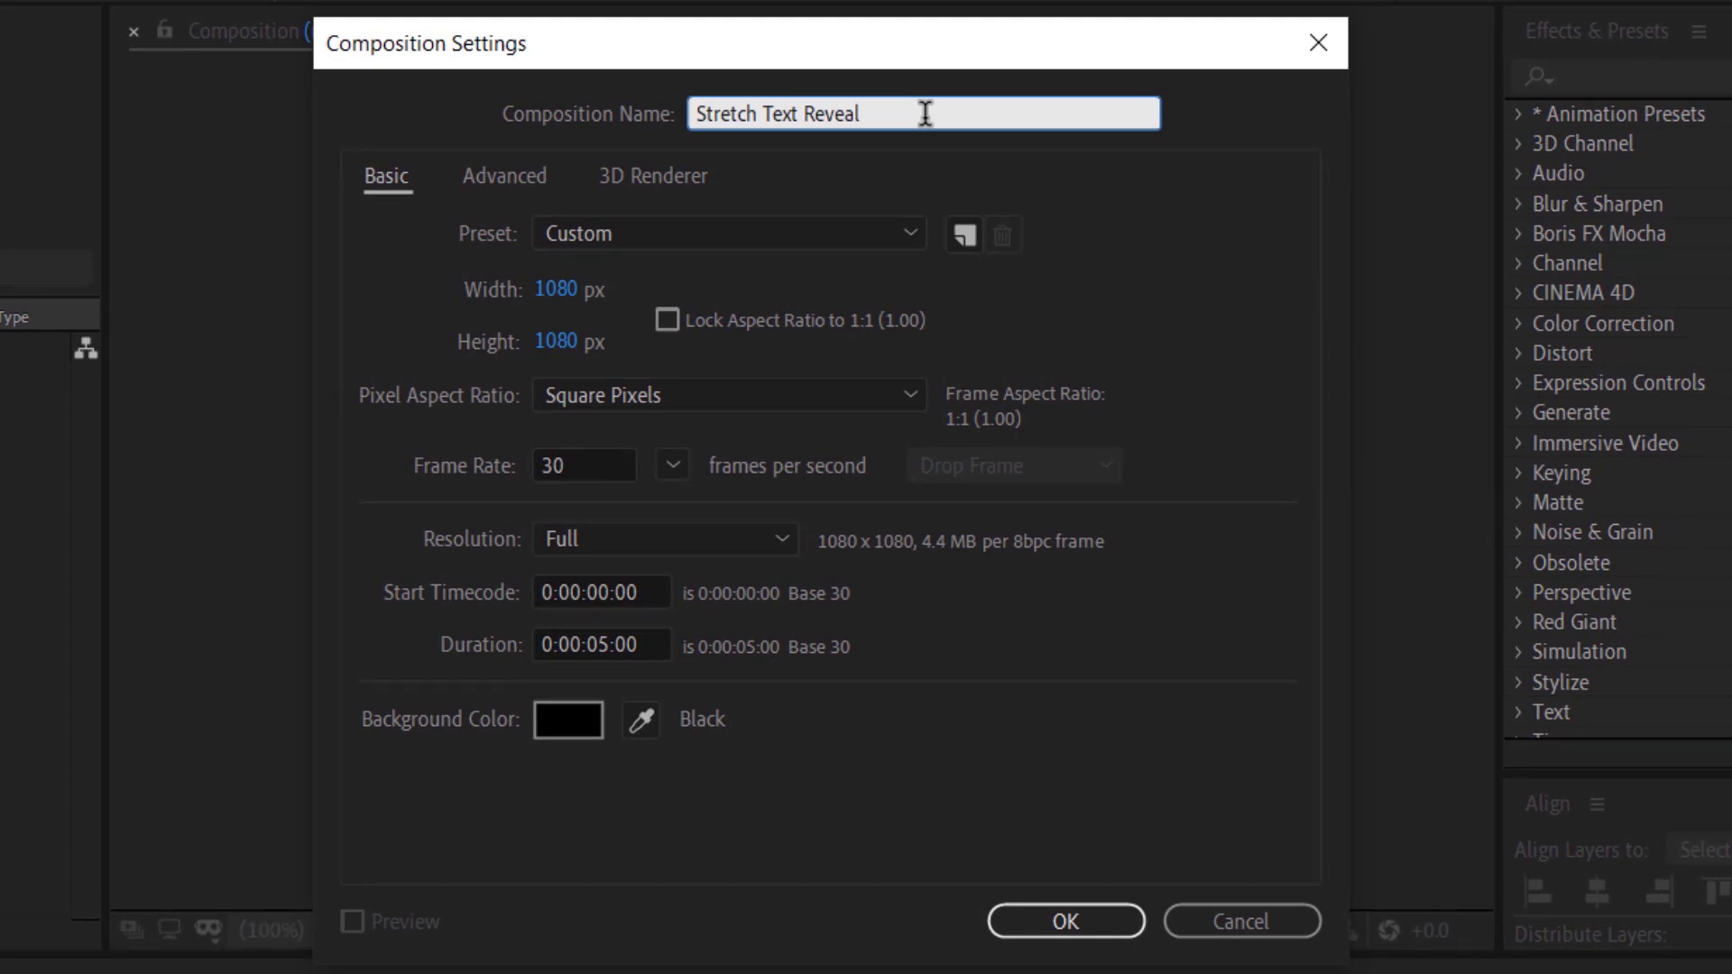
{"action": "left_click", "coordinate": [620, 465]}
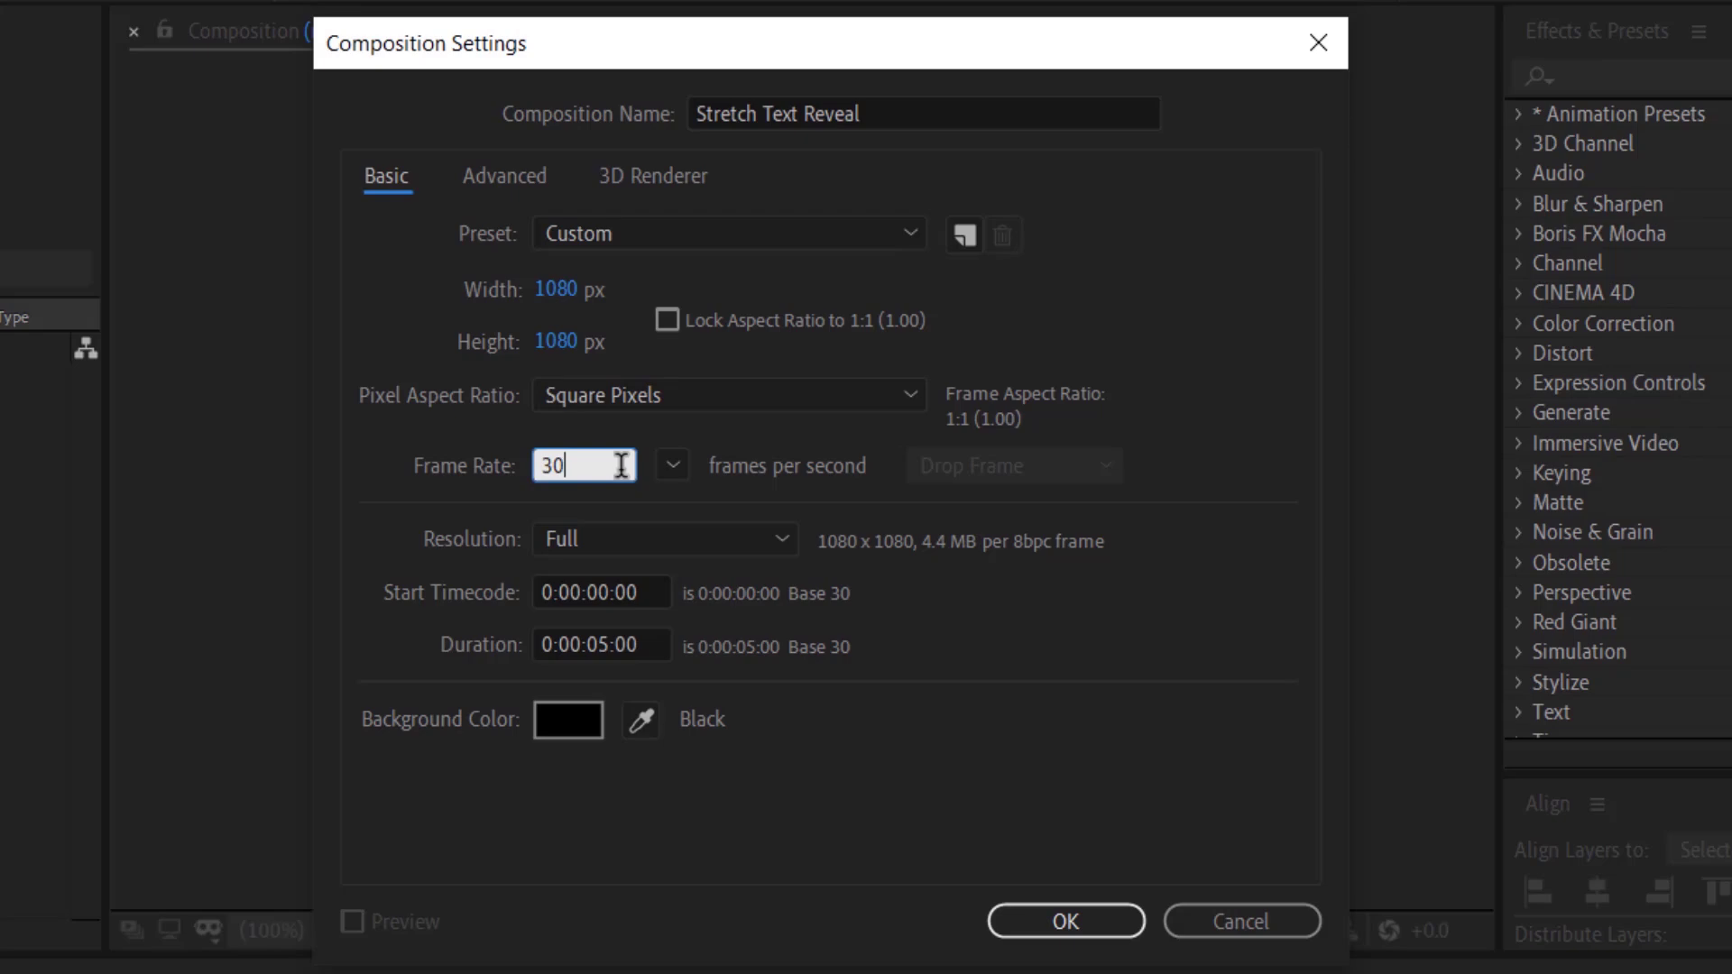
{"action": "left_click", "coordinate": [659, 643]}
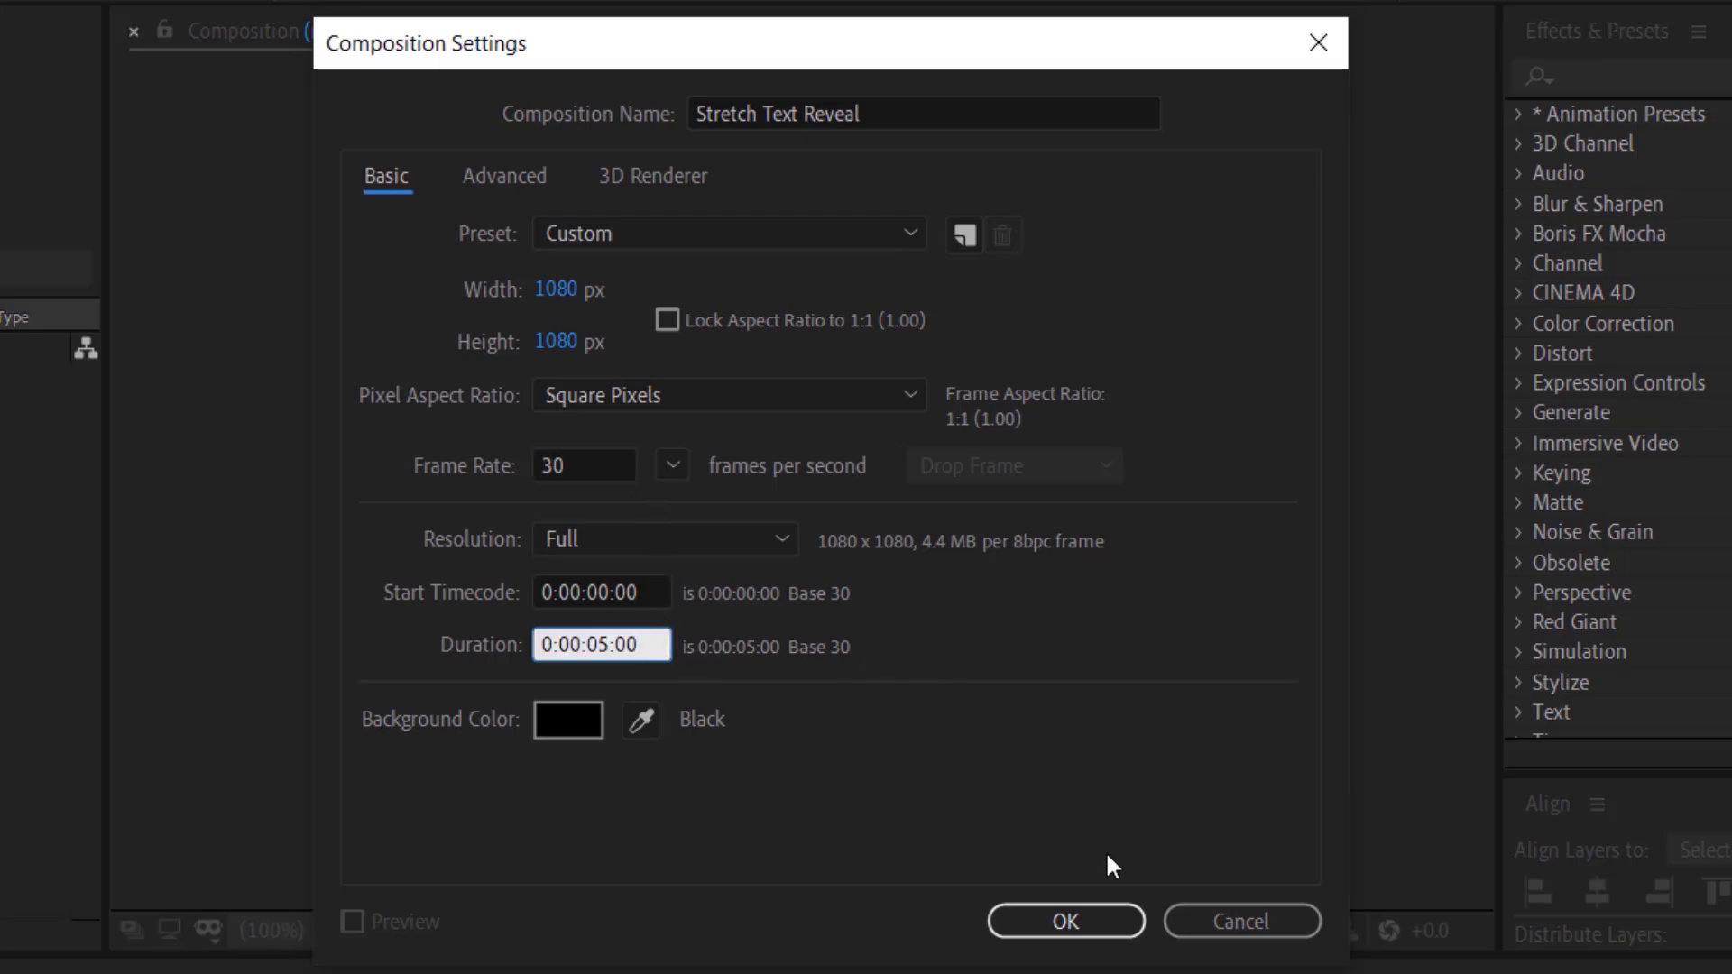
Confirm the composition, then turn on title/action safe margins and rulers, and add a horizontal guide.
{"action": "left_click", "coordinate": [1110, 921]}
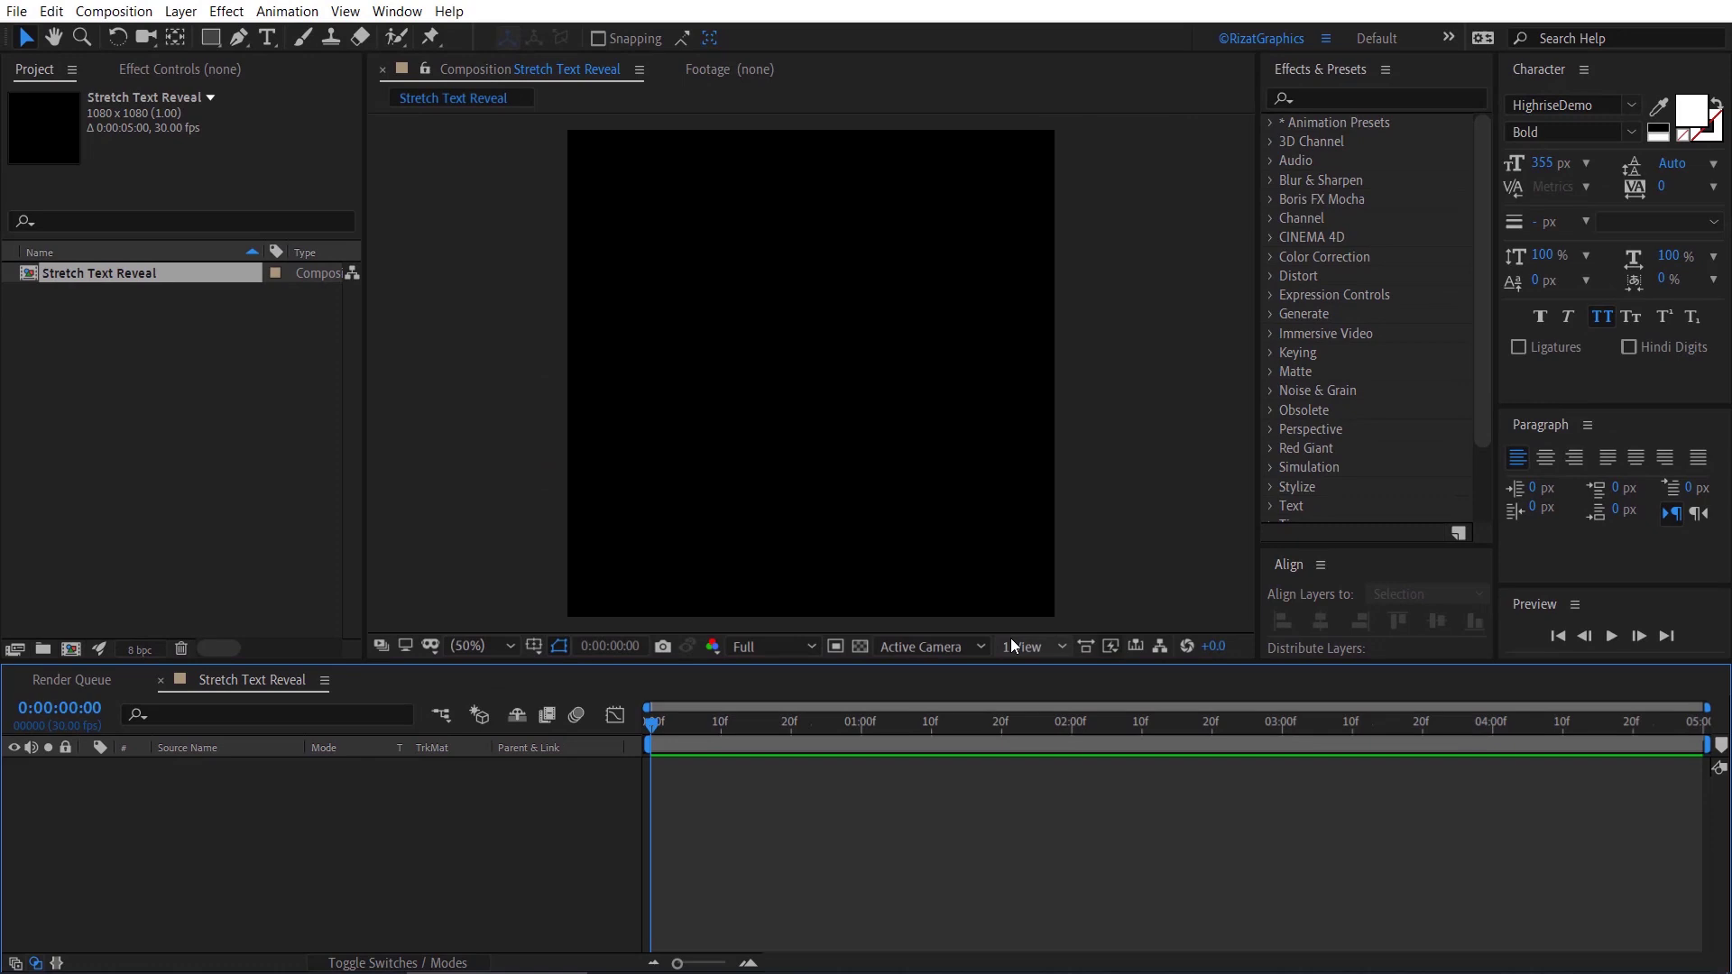
{"action": "left_click", "coordinate": [537, 649]}
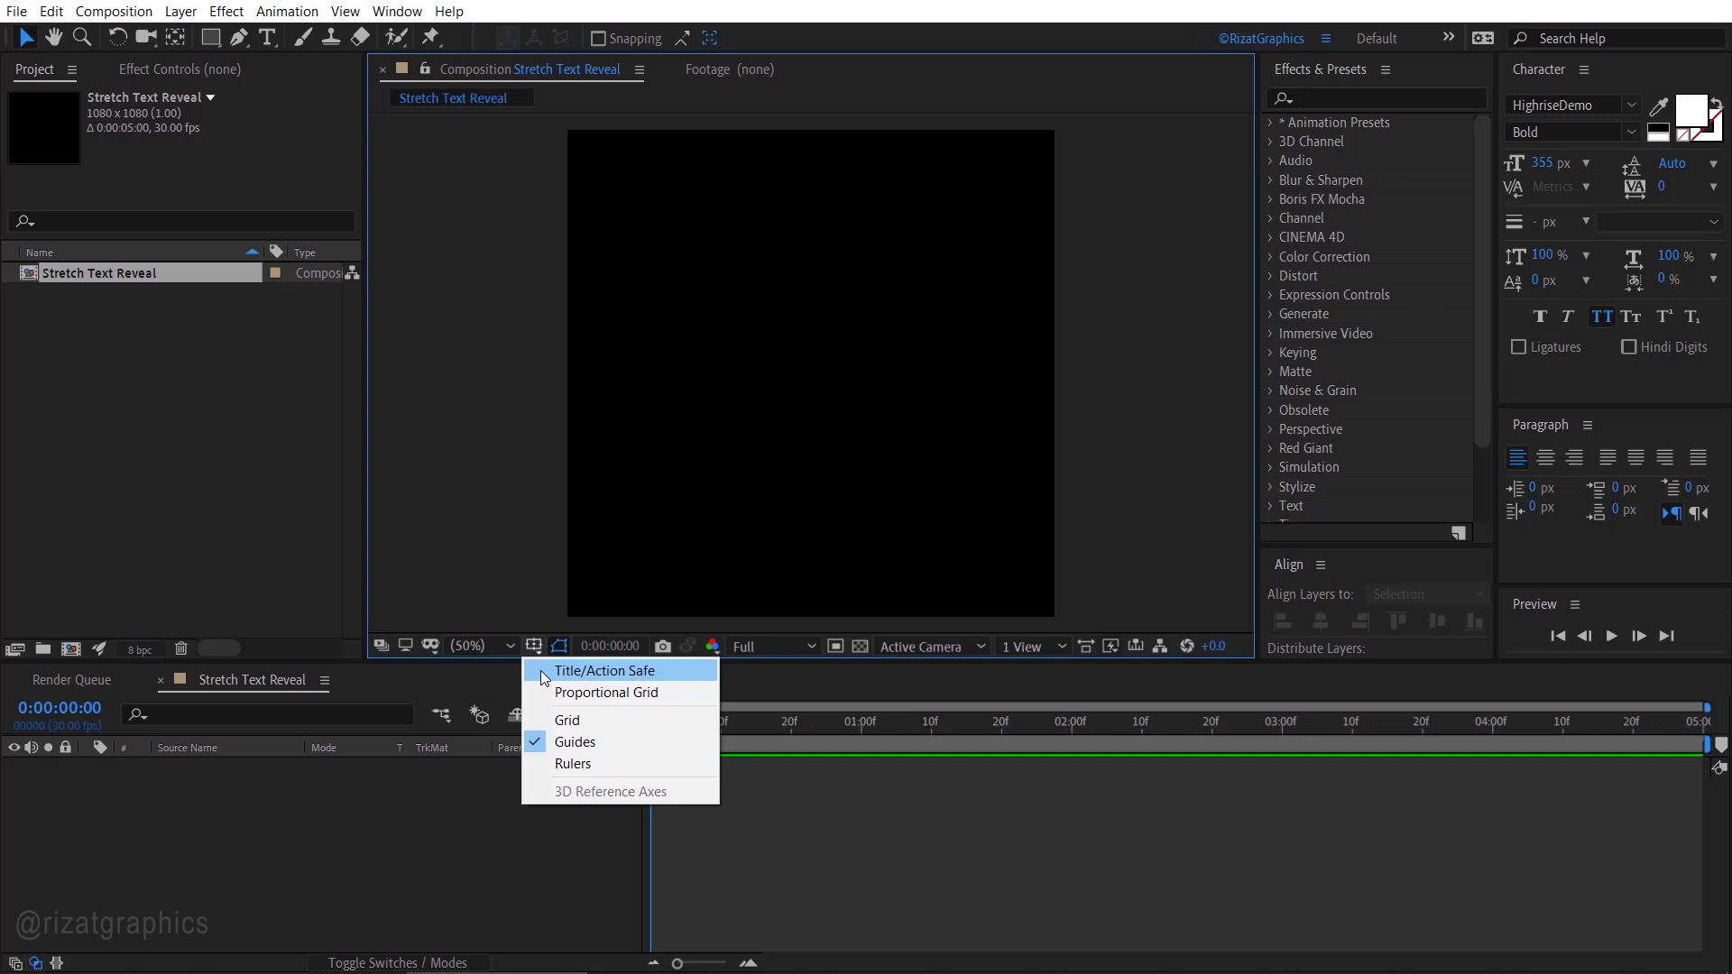
{"action": "left_click", "coordinate": [544, 676]}
{"action": "key", "text": "ctrl+r"}
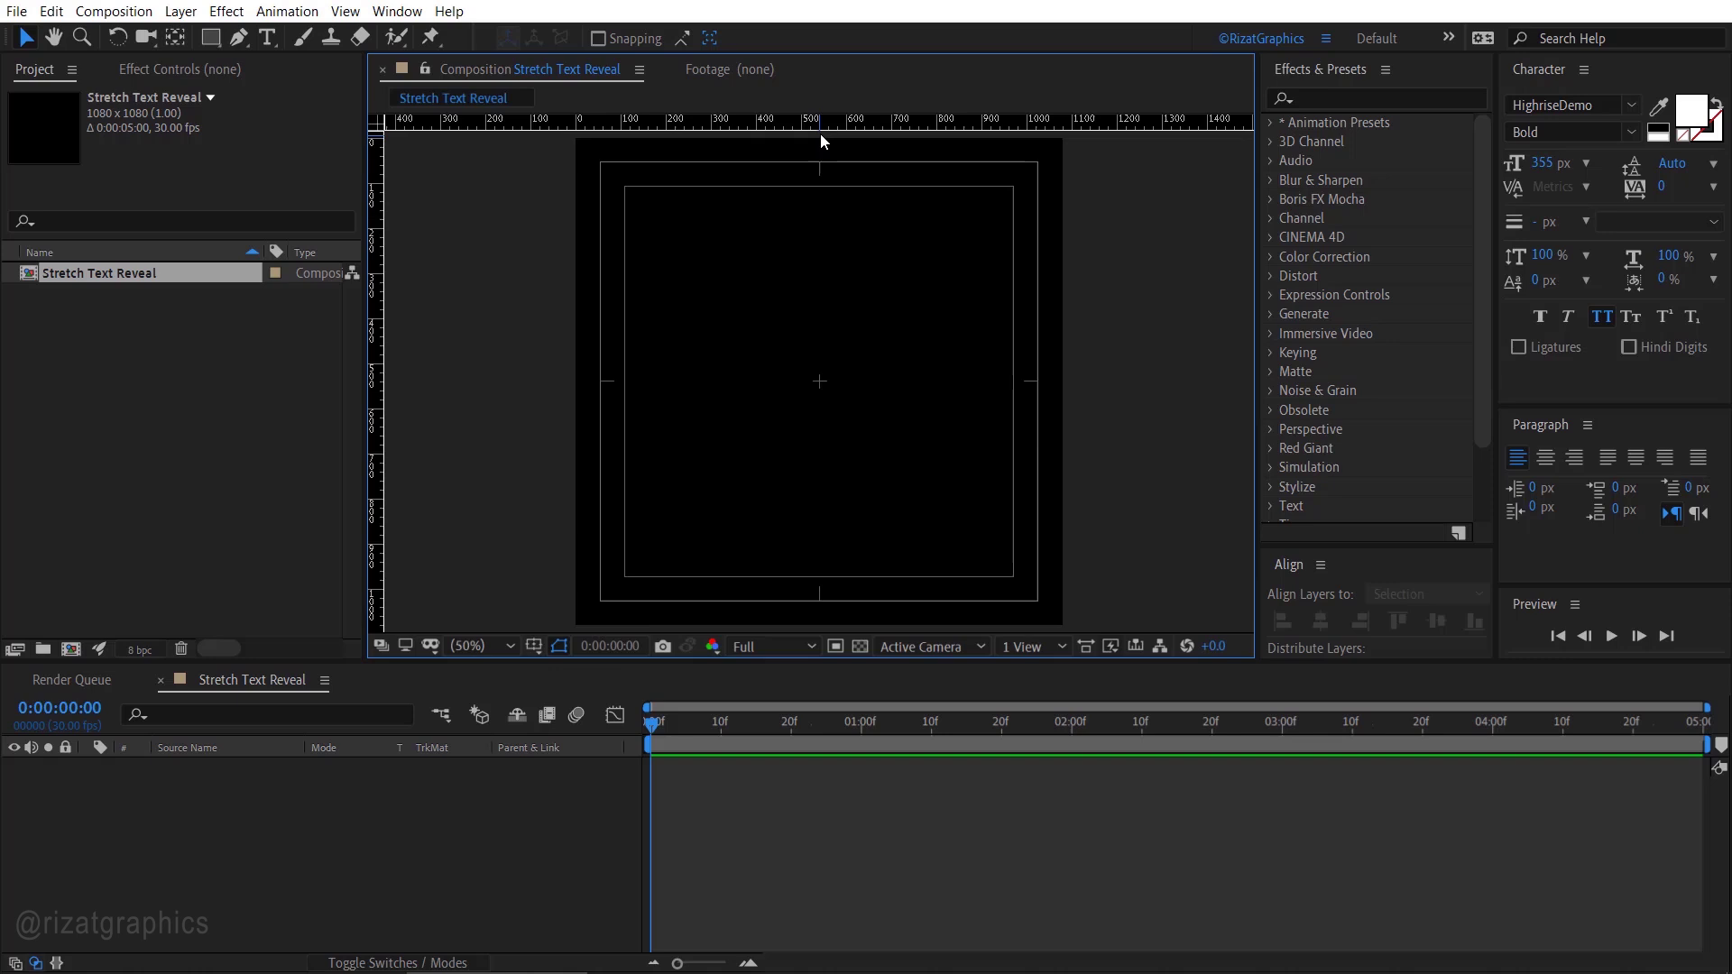
{"action": "left_click_drag", "start_coordinate": [820, 133], "coordinate": [821, 577]}
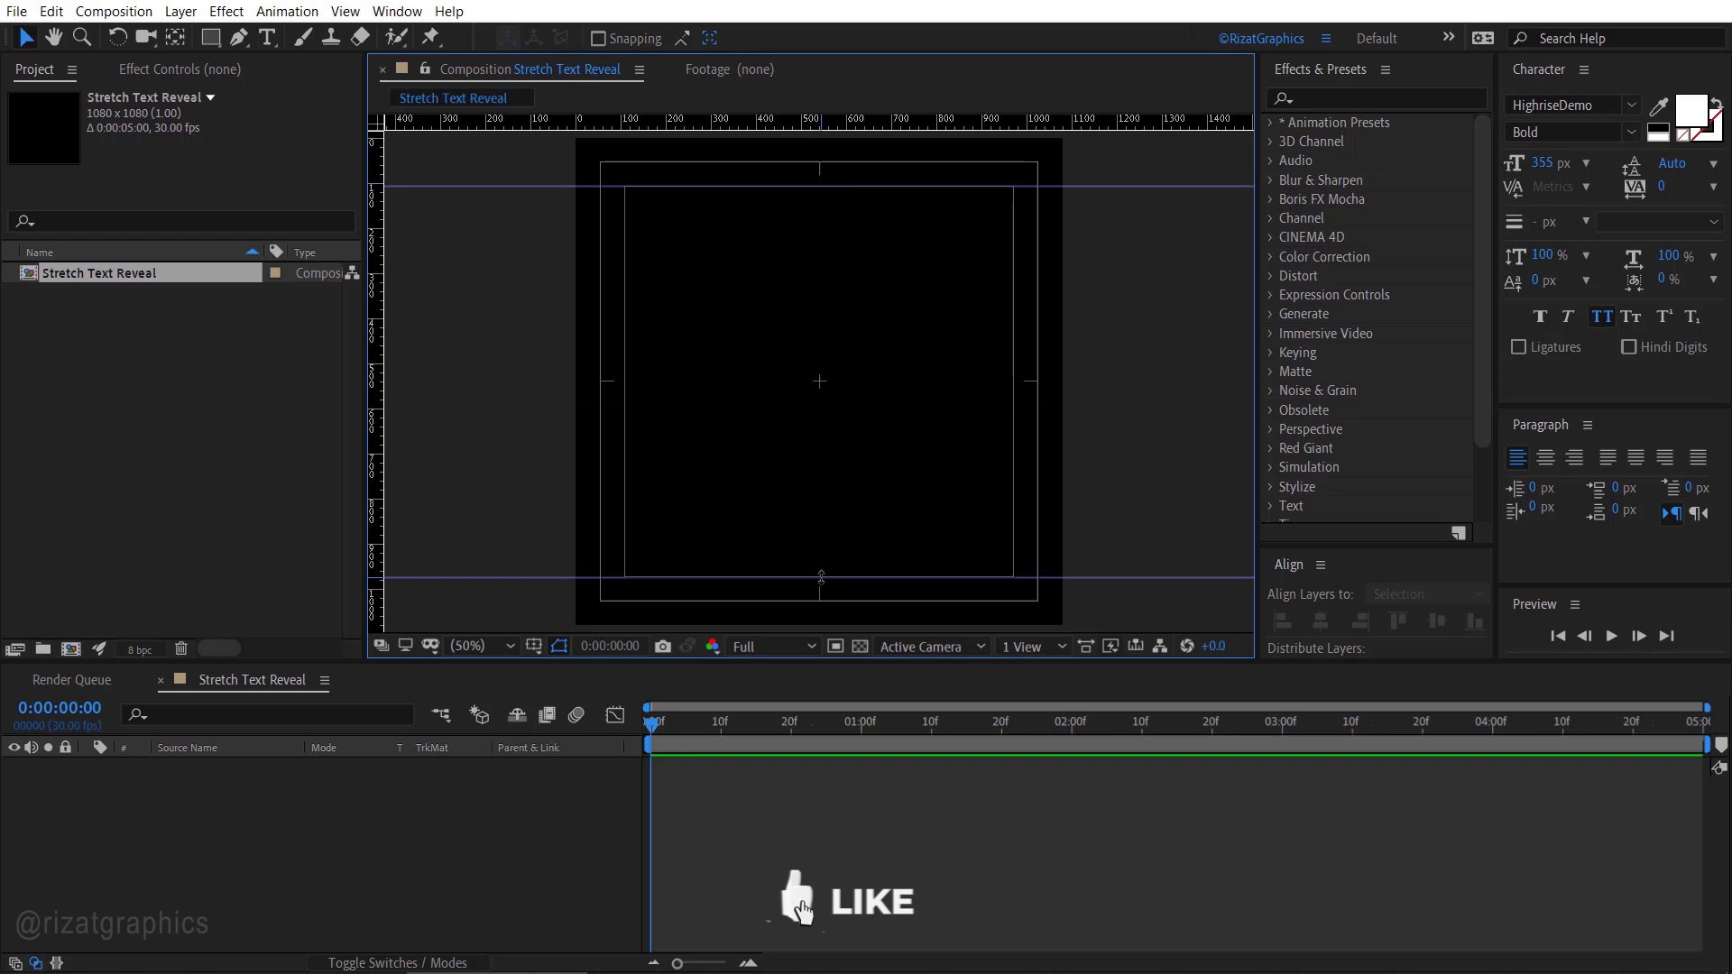
Add a text layer reading 'Stretch' in the composition.
{"action": "left_click", "coordinate": [268, 38]}
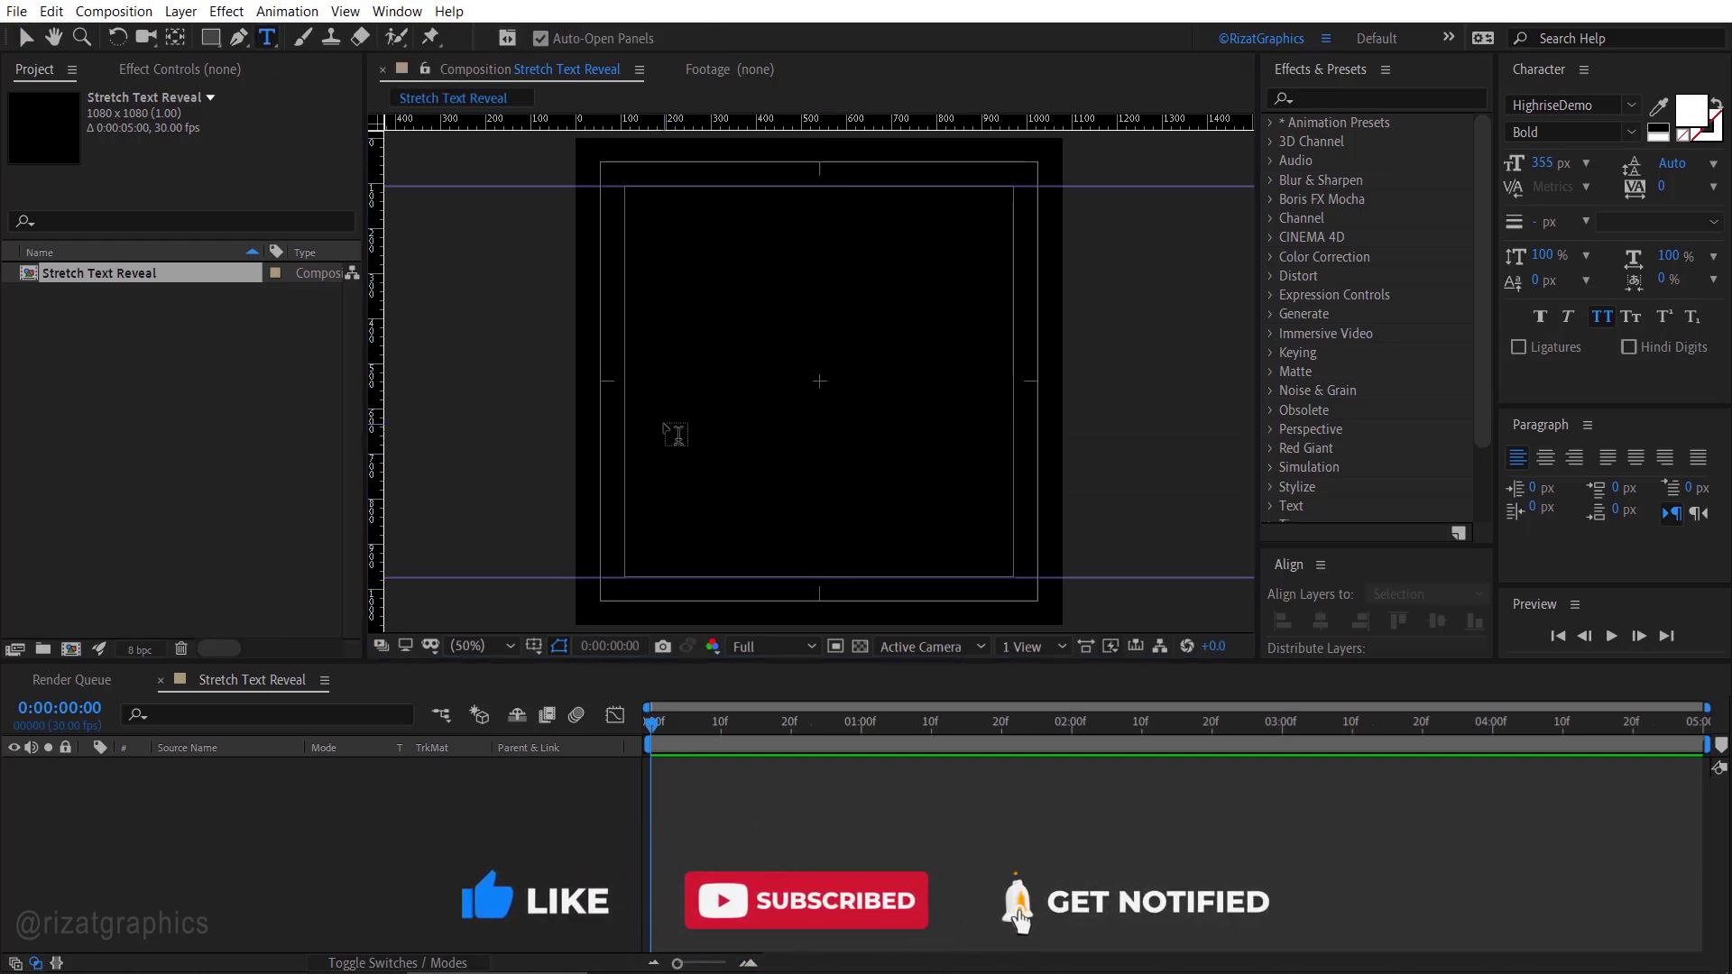
{"action": "left_click", "coordinate": [668, 424]}
{"action": "type", "text": "Stretch"}
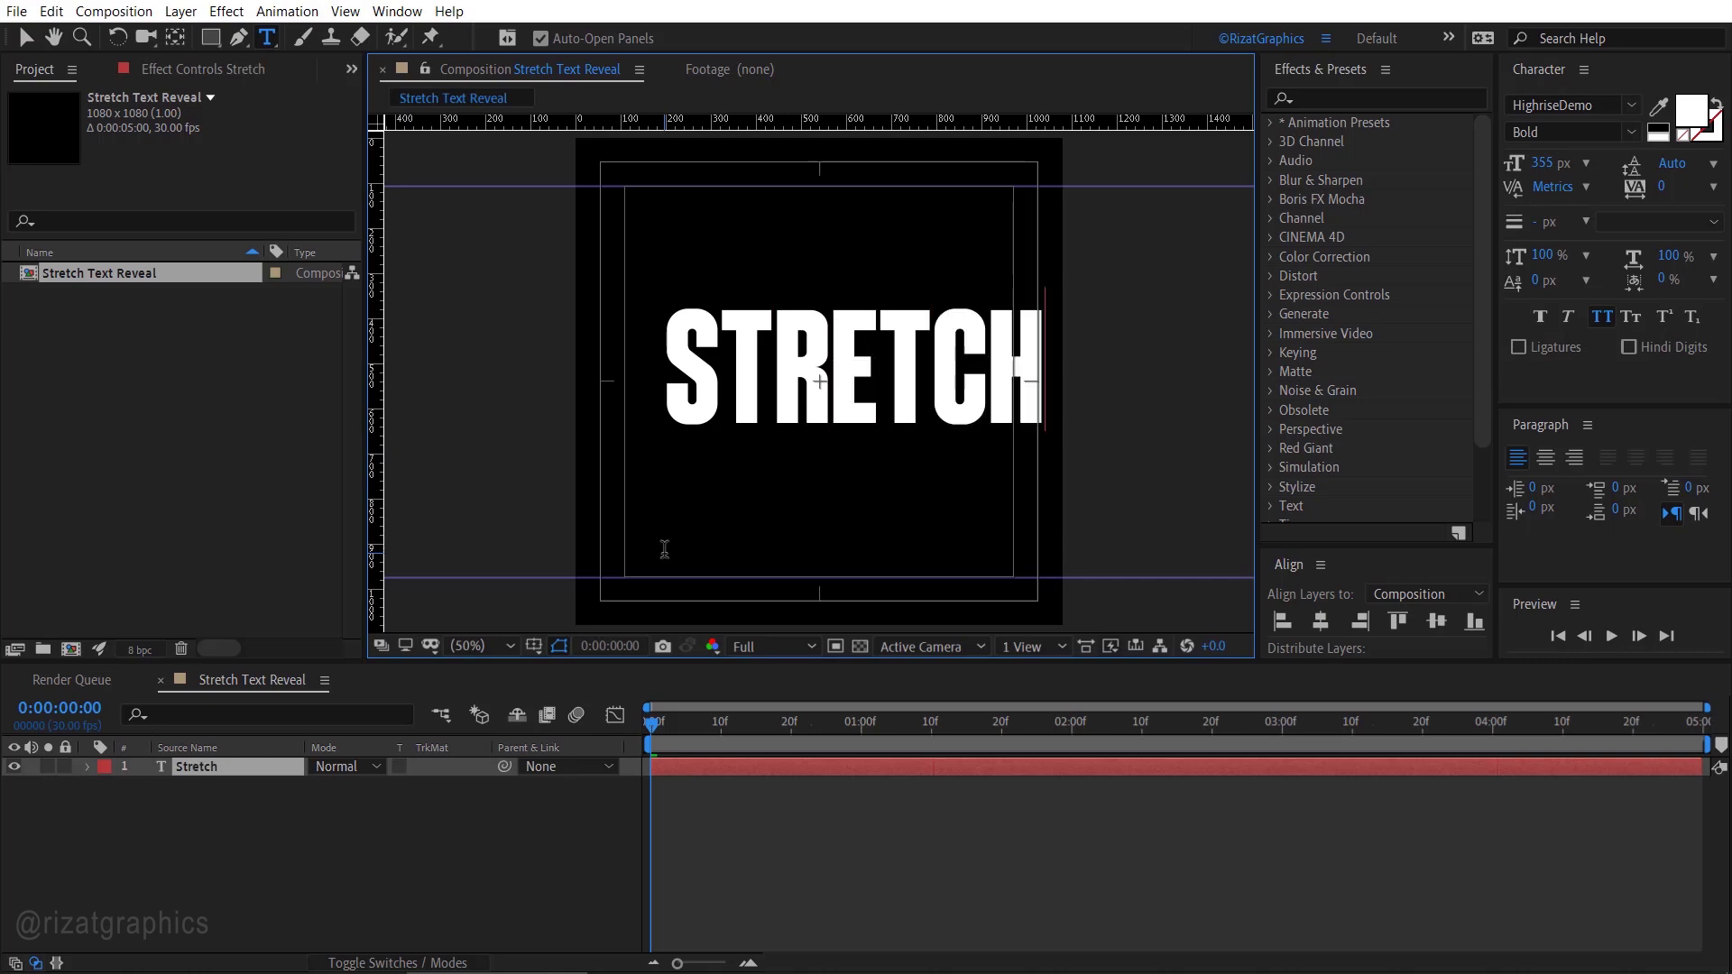
{"action": "left_click", "coordinate": [285, 773]}
Centre the text's anchor point and align it horizontally and vertically to the composition.
{"action": "key", "text": "ctrl+alt+Home"}
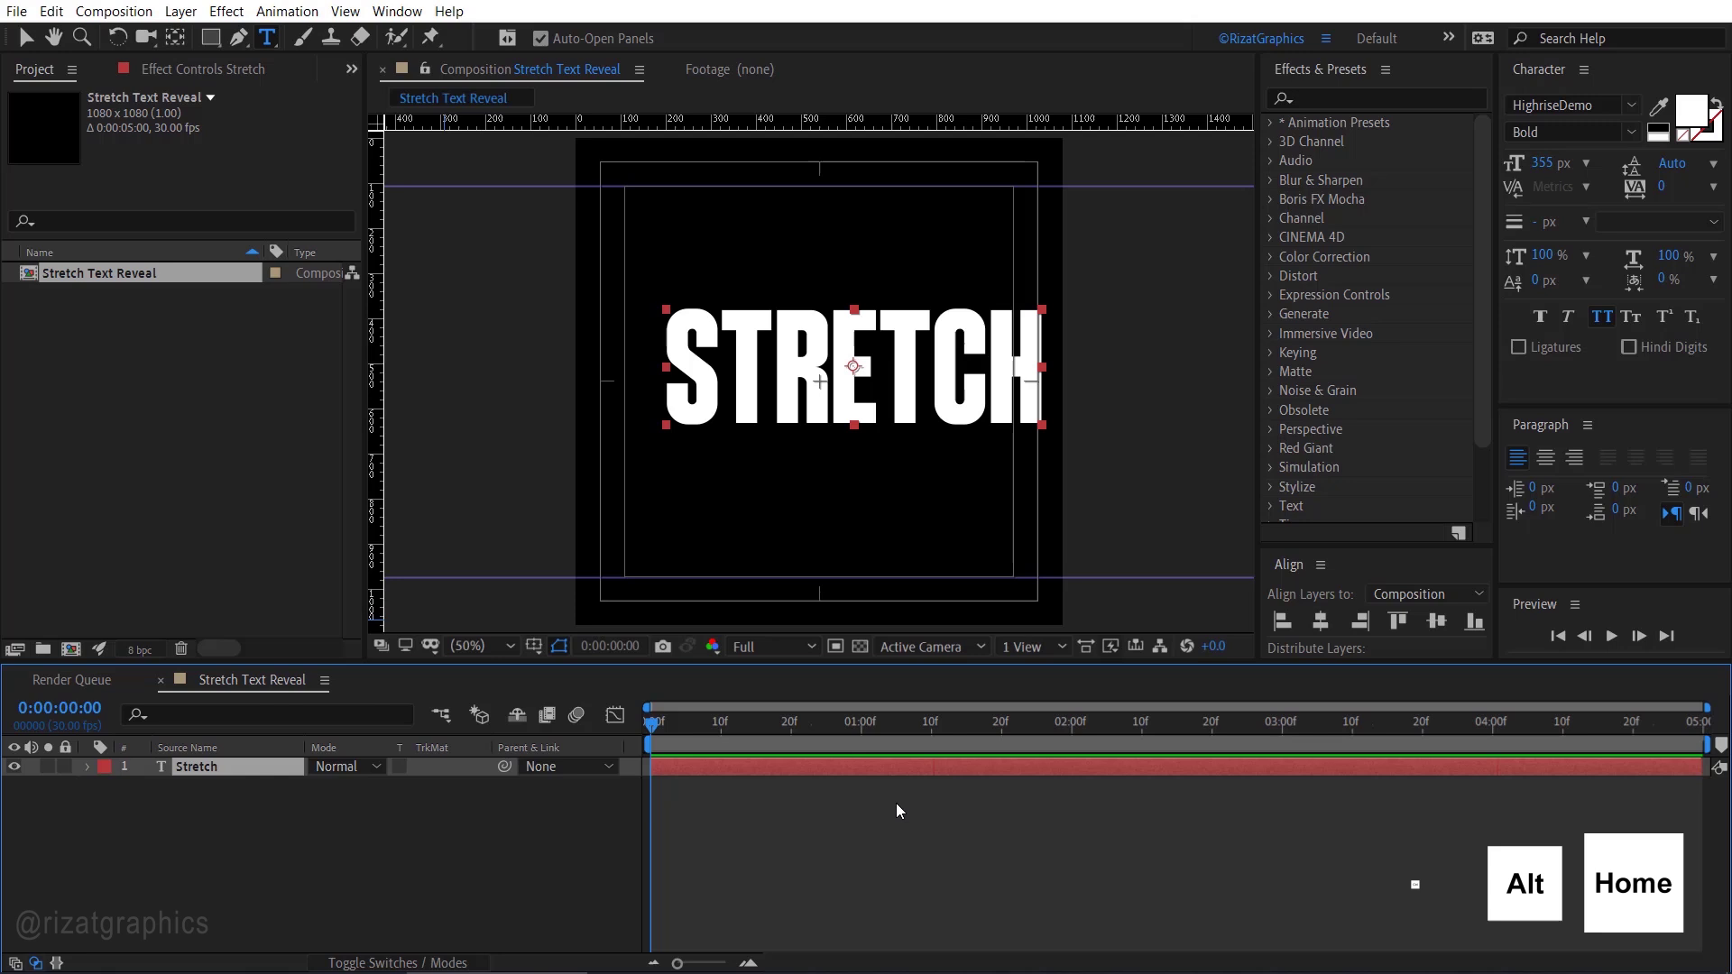
{"action": "left_click", "coordinate": [1320, 621]}
{"action": "left_click", "coordinate": [1433, 621]}
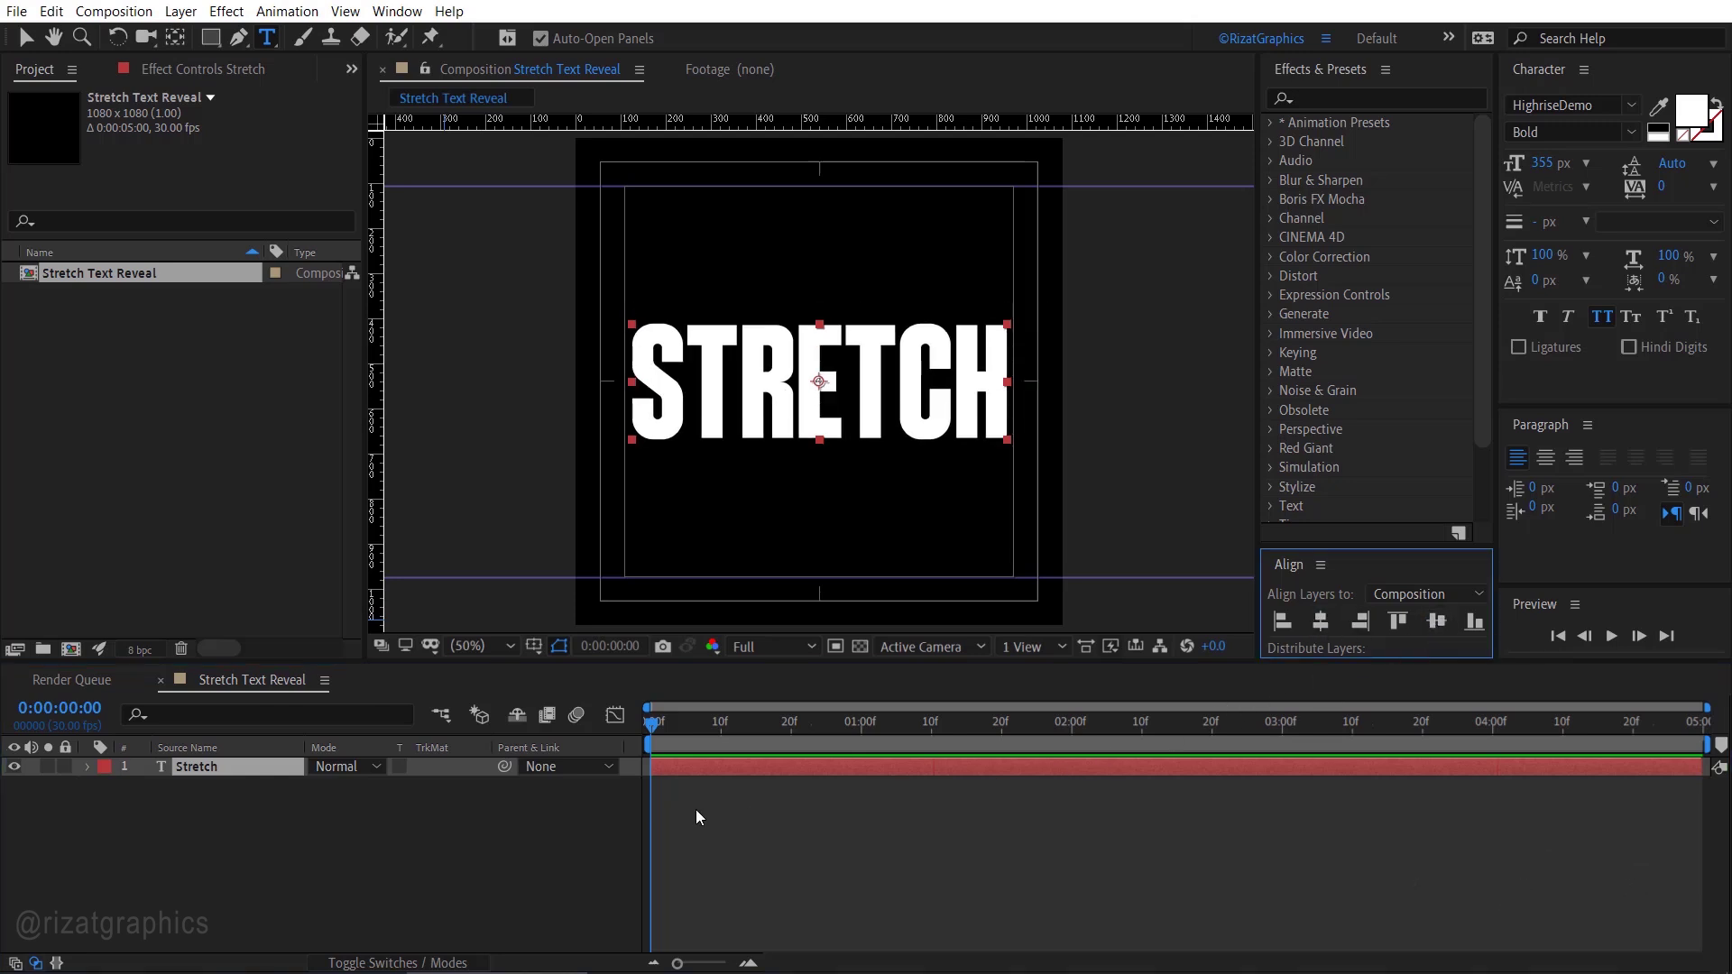
Create shapes from the Stretch text layer, then delete the original text layer.
{"action": "right_click", "coordinate": [284, 766]}
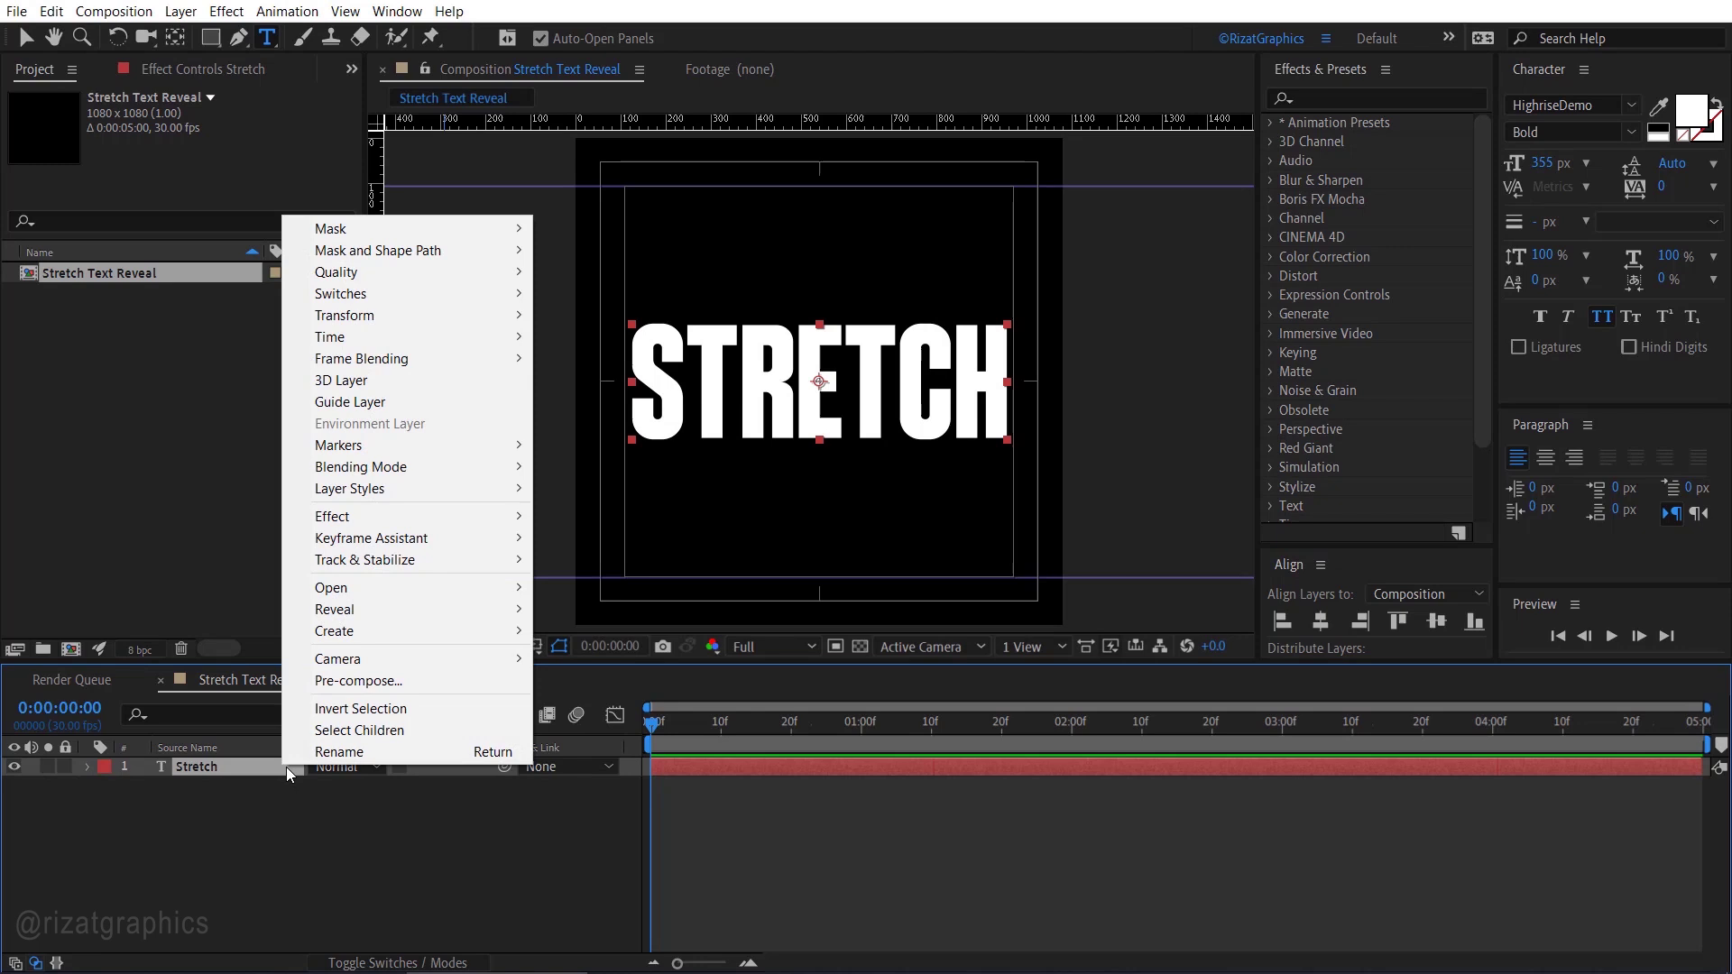
{"action": "mouse_move", "coordinate": [433, 638]}
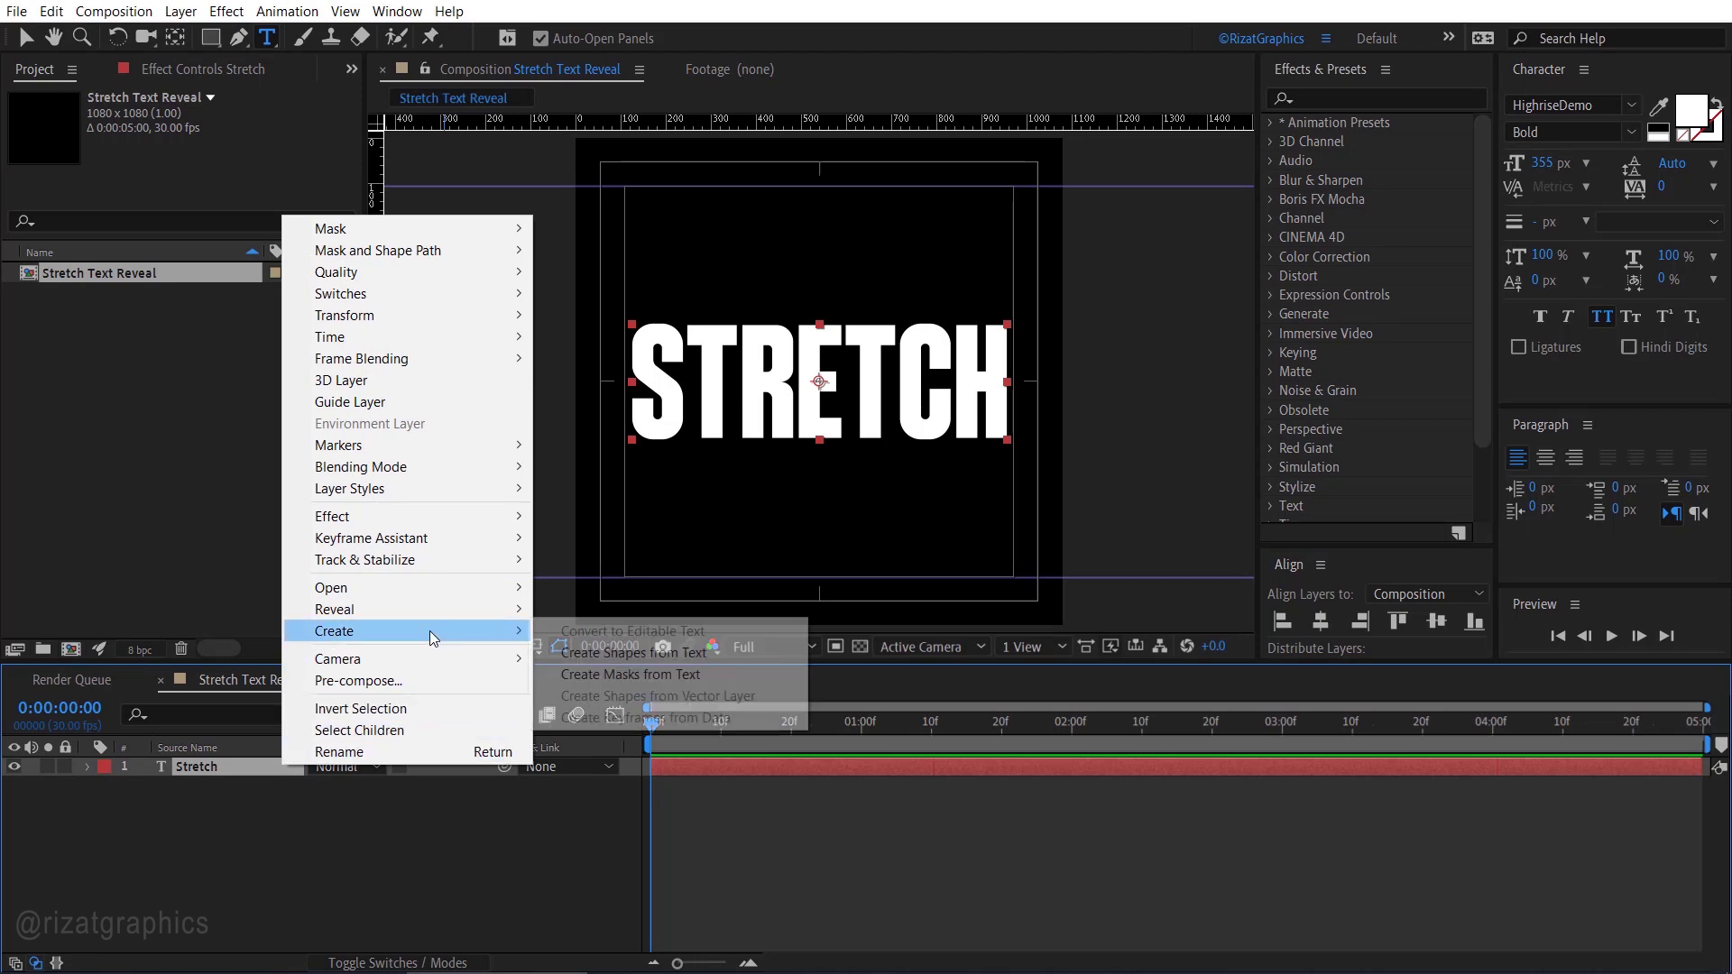
{"action": "left_click", "coordinate": [717, 653]}
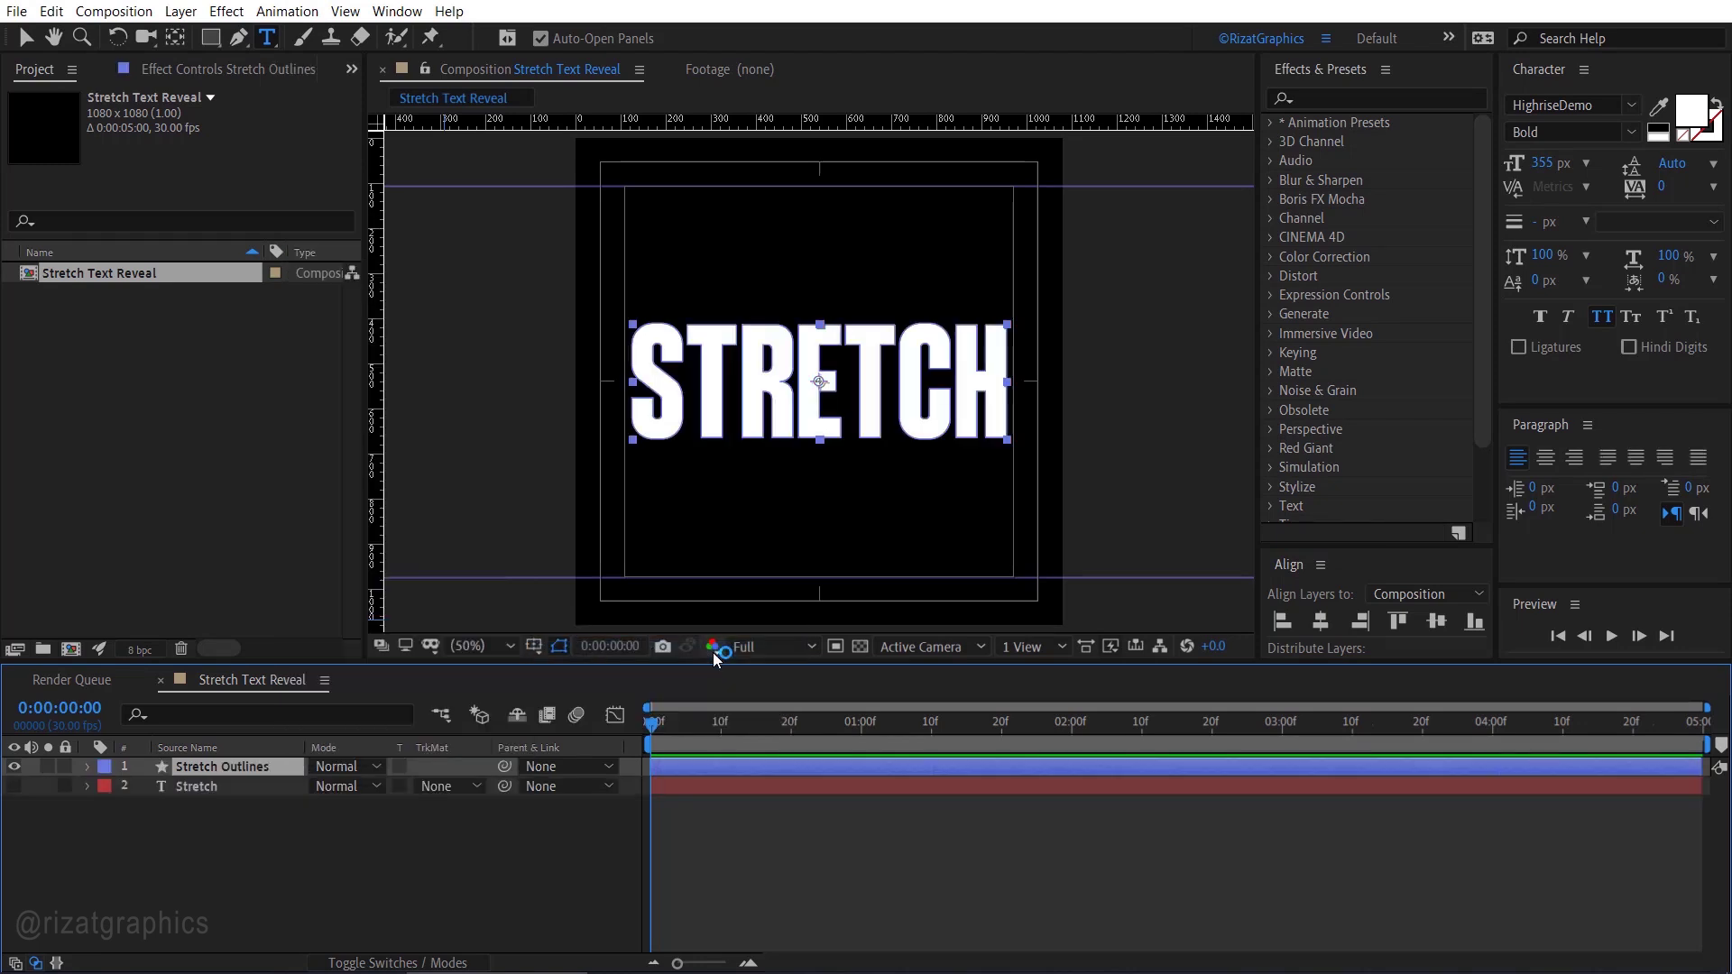
{"action": "left_click", "coordinate": [284, 792]}
{"action": "key", "text": "Delete"}
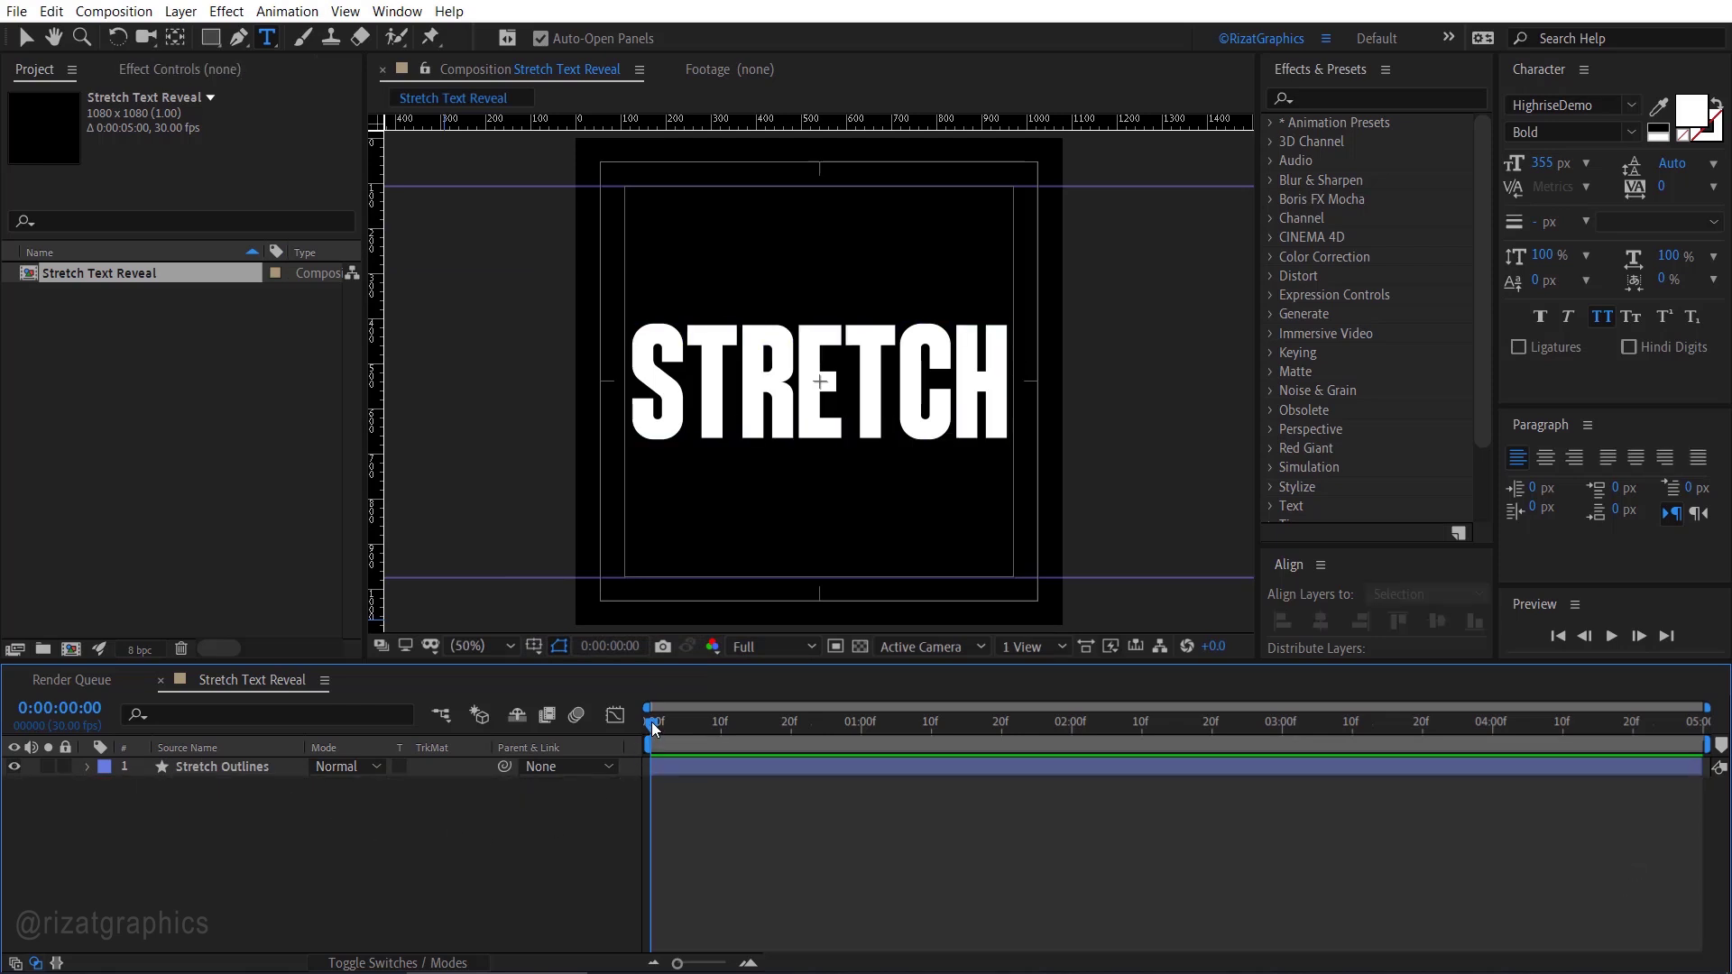
Filter the layer's properties for 'path' and set starting Path keyframes on the letters.
{"action": "left_click", "coordinate": [337, 716]}
{"action": "type", "text": "path"}
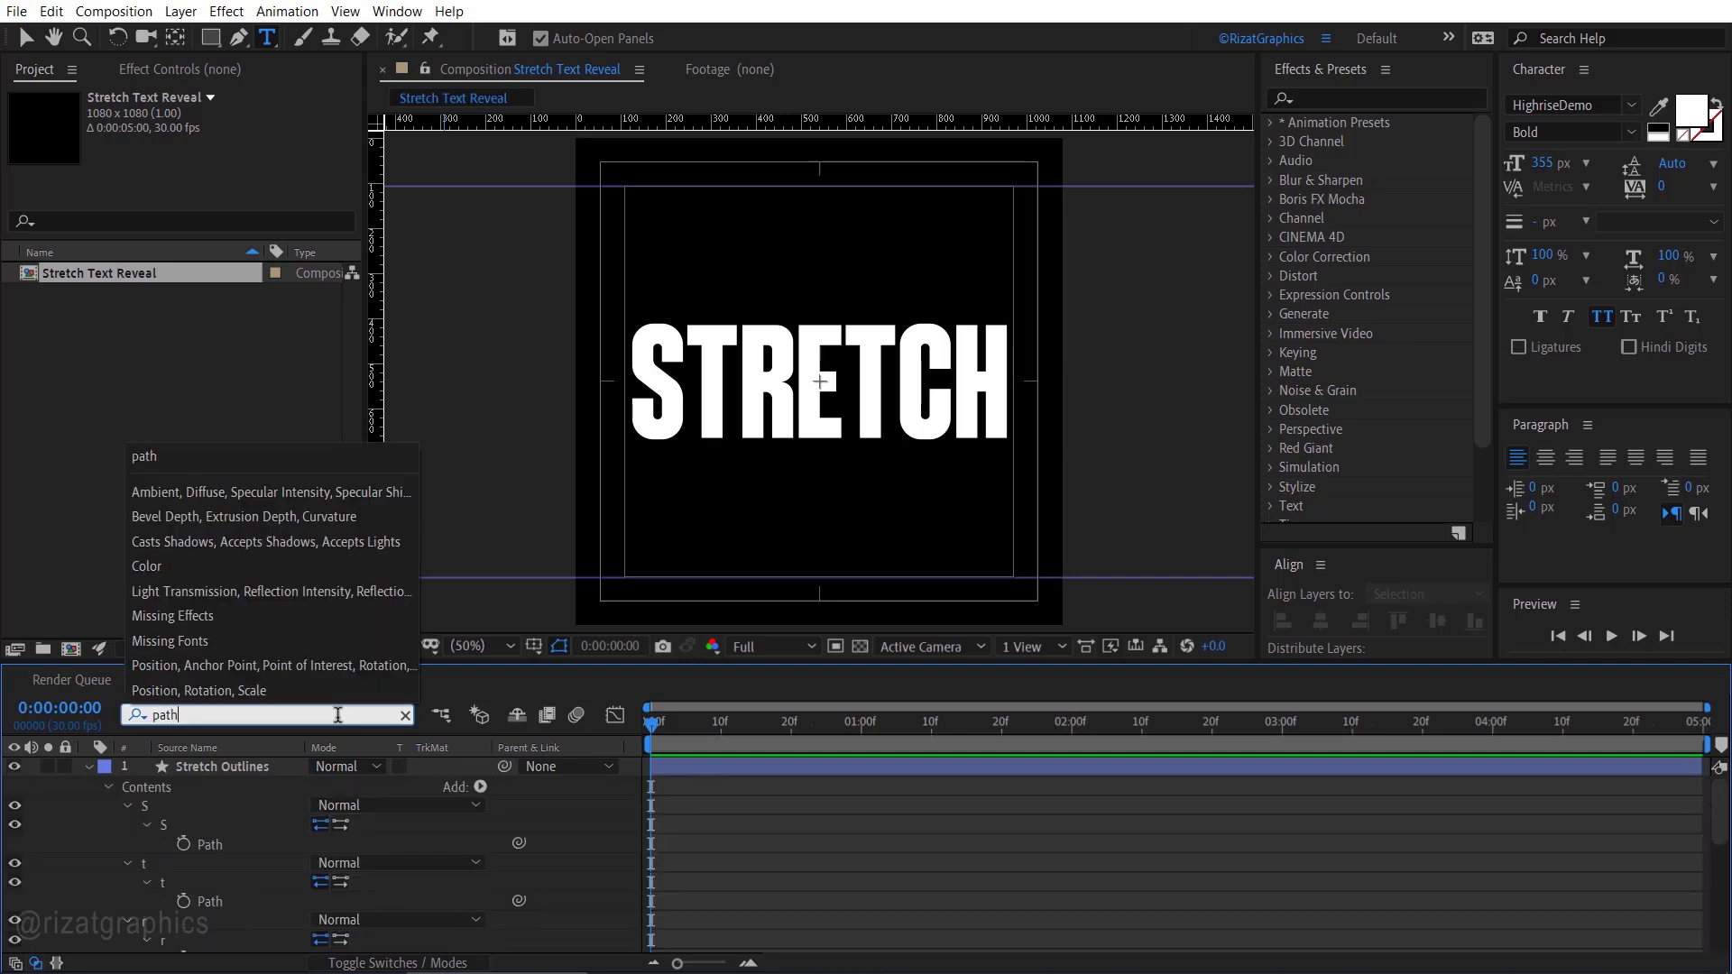
{"action": "left_click", "coordinate": [183, 842]}
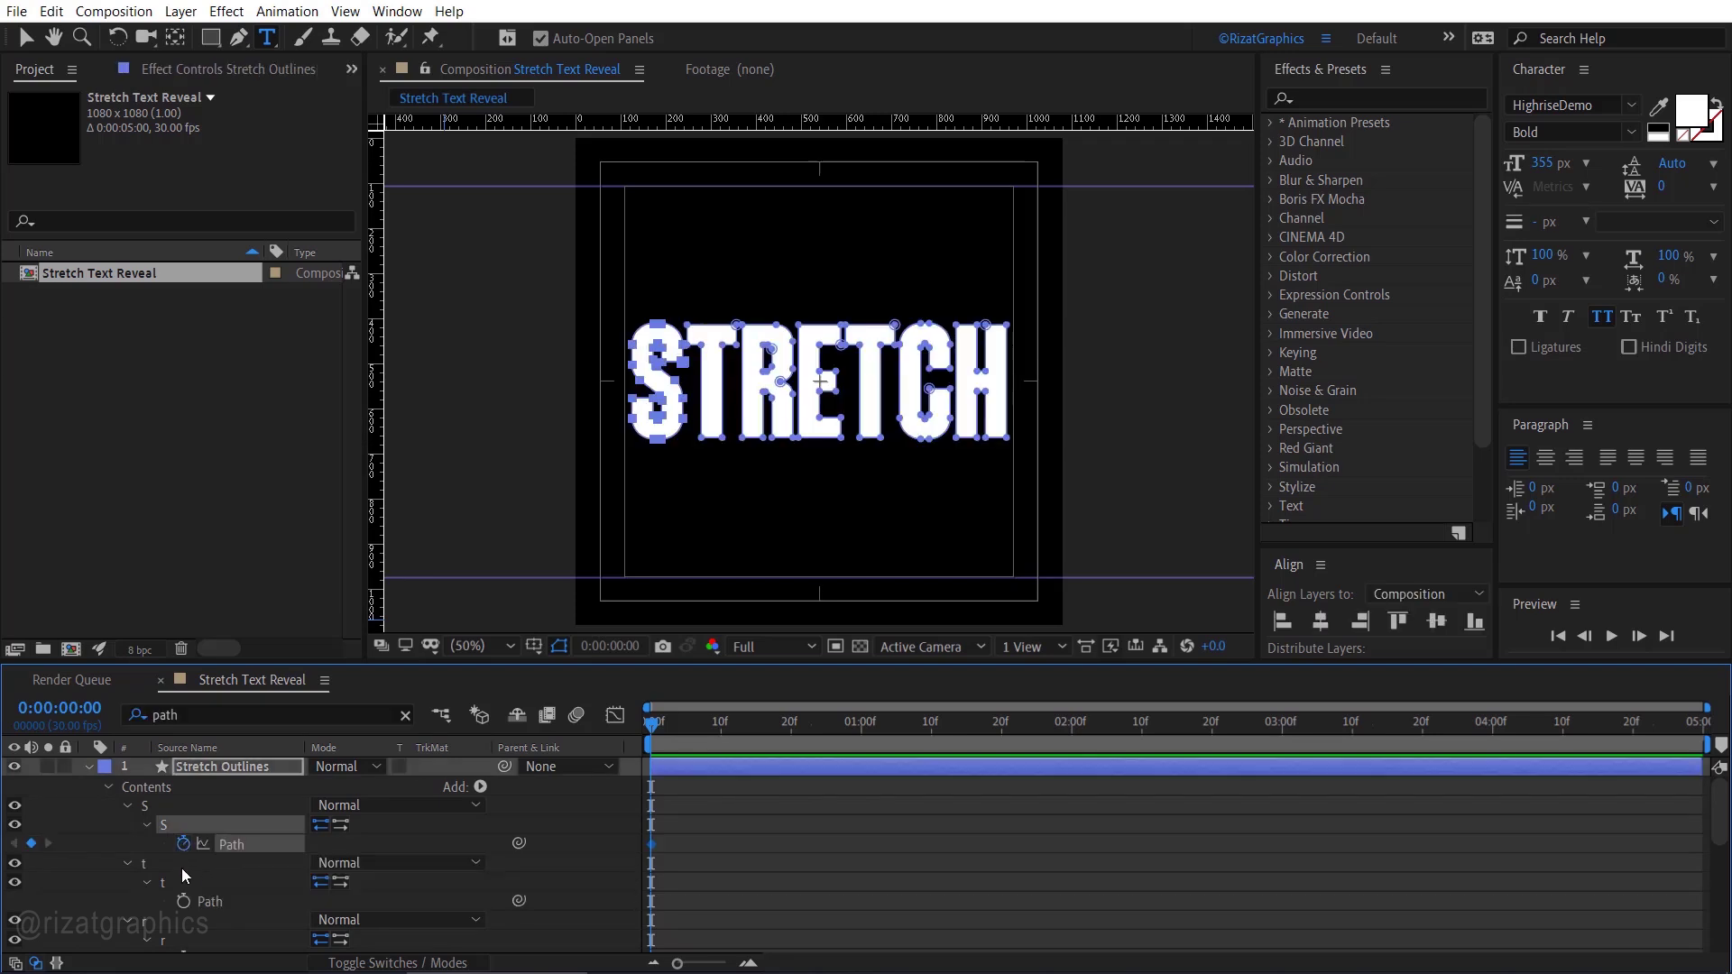
{"action": "left_click", "coordinate": [183, 901]}
Show only the keyframed paths with U, move to 1 second, and toggle the shape outlines.
{"action": "scroll", "coordinate": [183, 912], "scroll_direction": "down", "scroll_amount": 3}
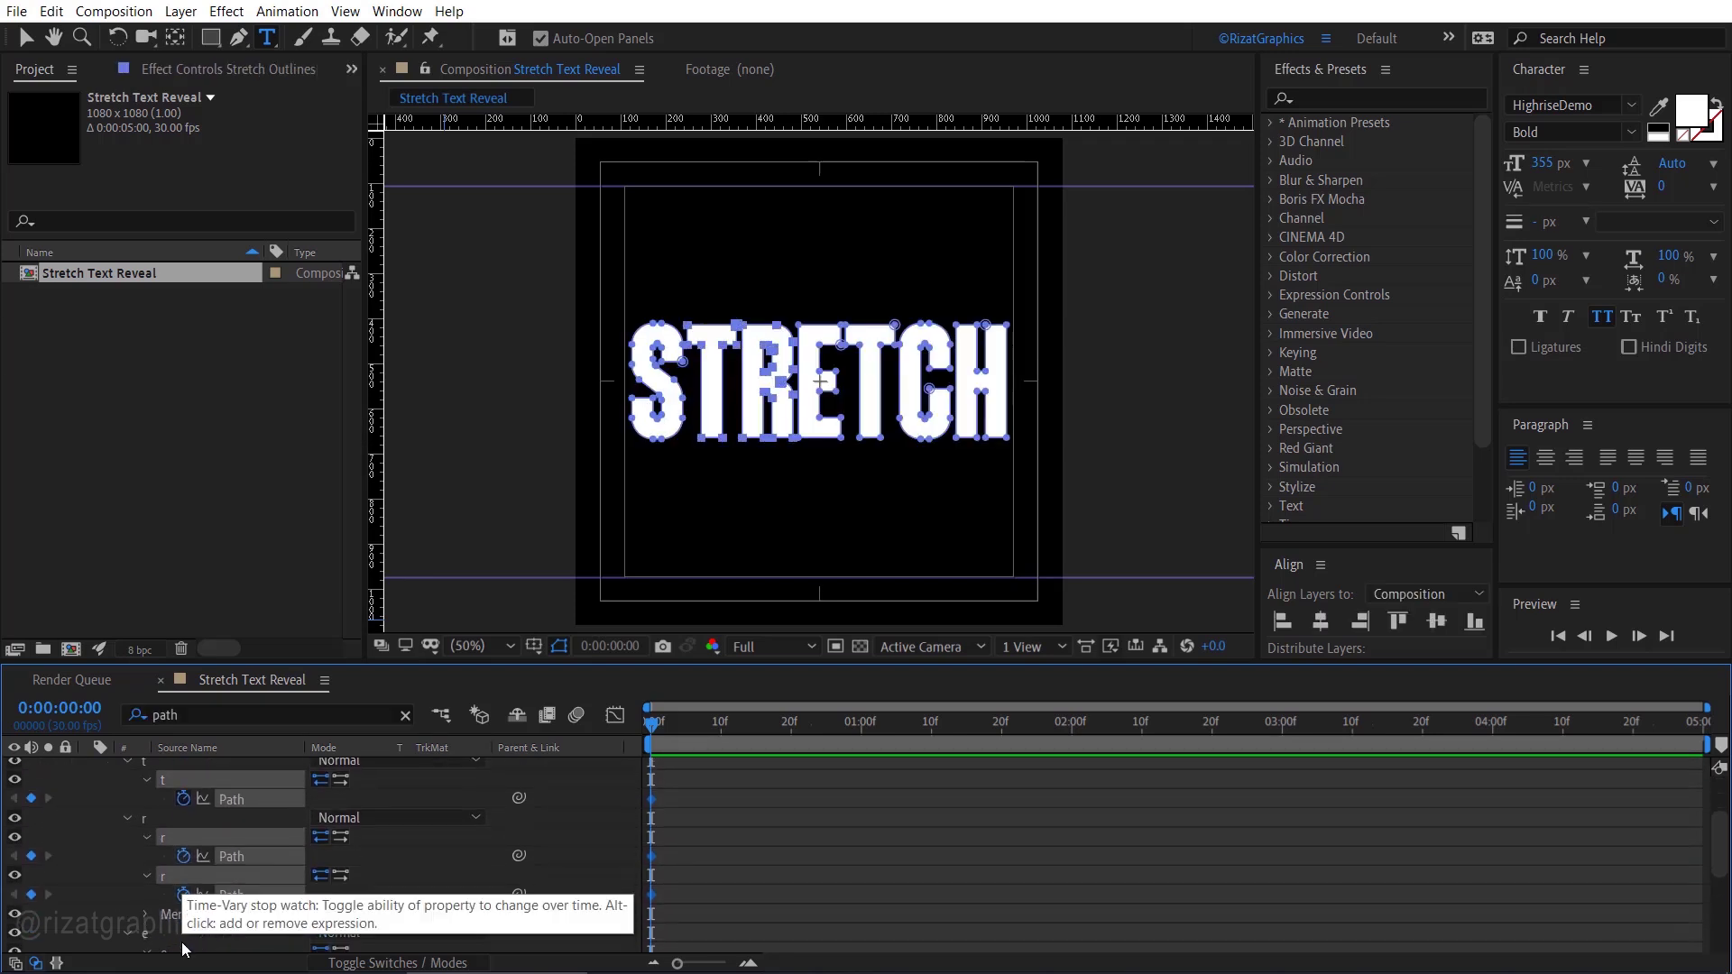
{"action": "scroll", "coordinate": [184, 946], "scroll_direction": "down", "scroll_amount": 2}
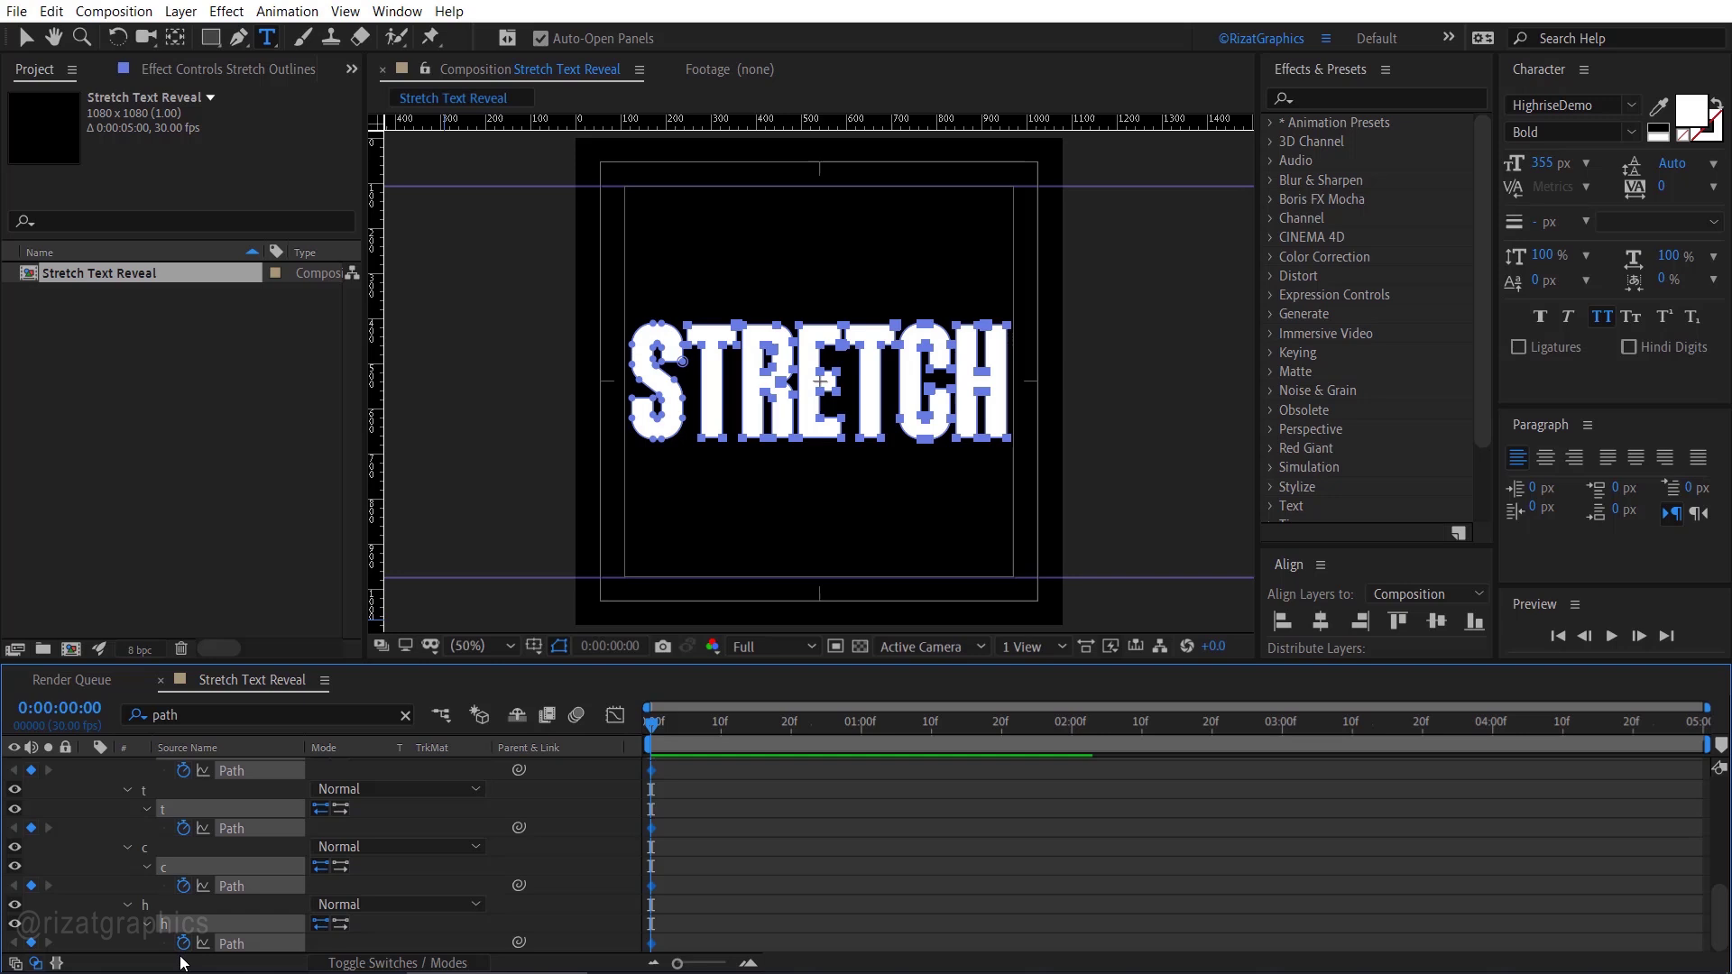
{"action": "key", "text": "u"}
{"action": "key", "text": "u"}
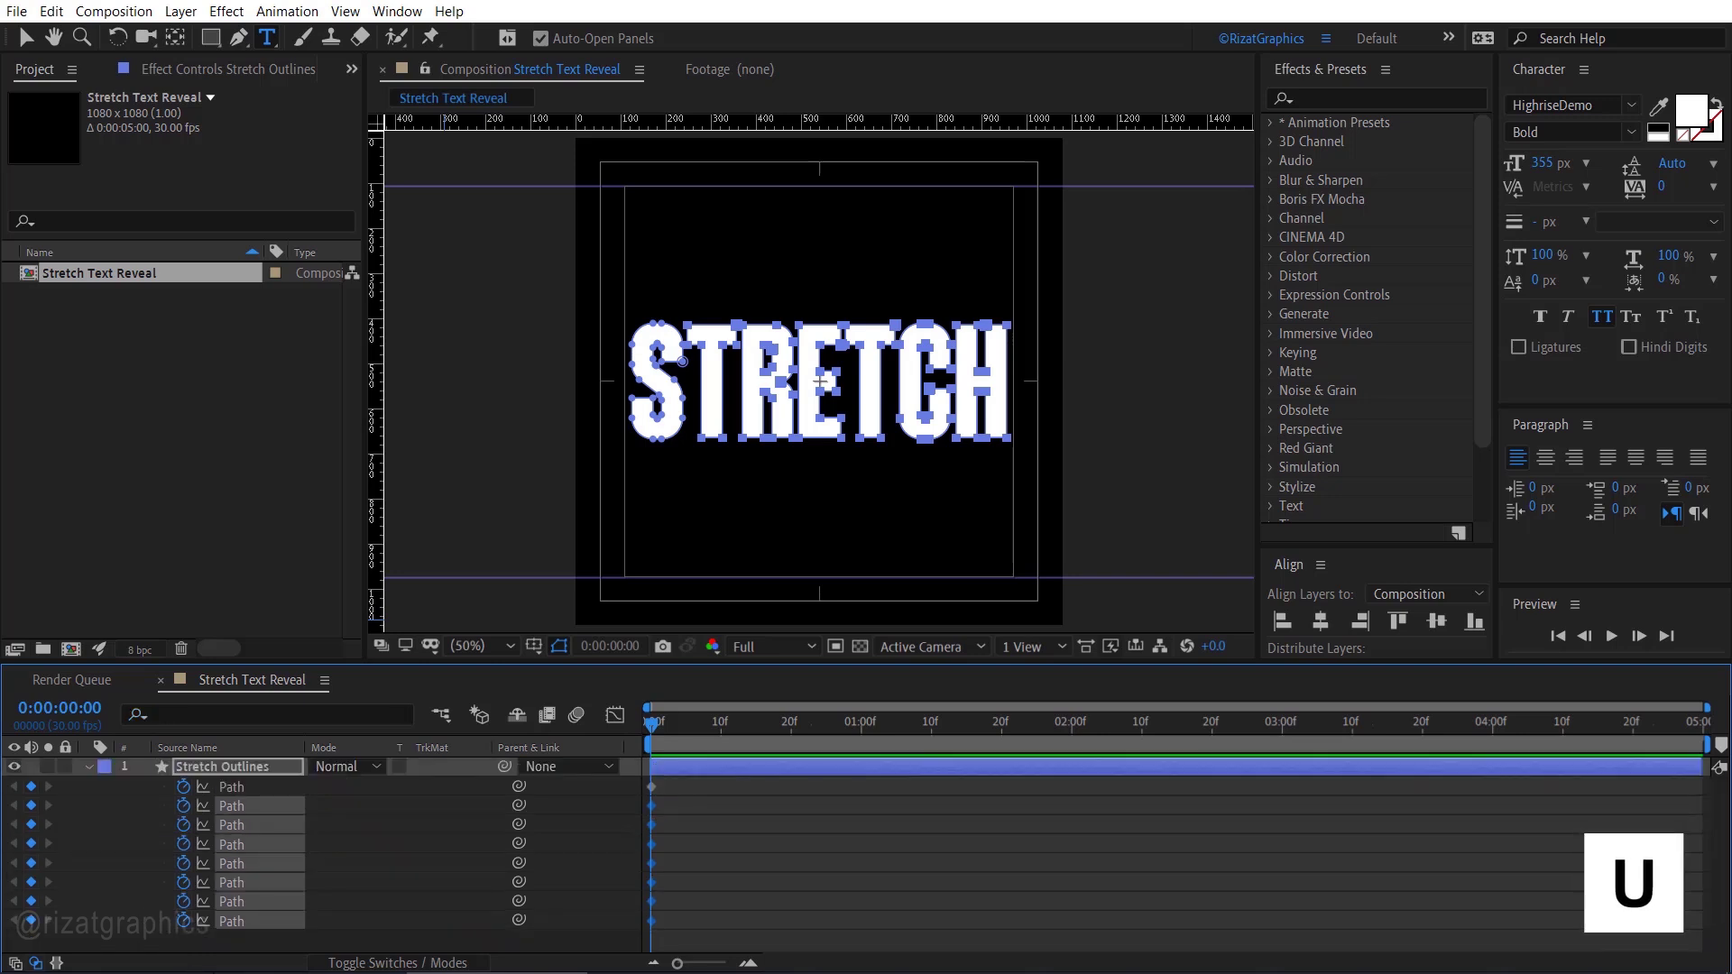
{"action": "left_click", "coordinate": [861, 725]}
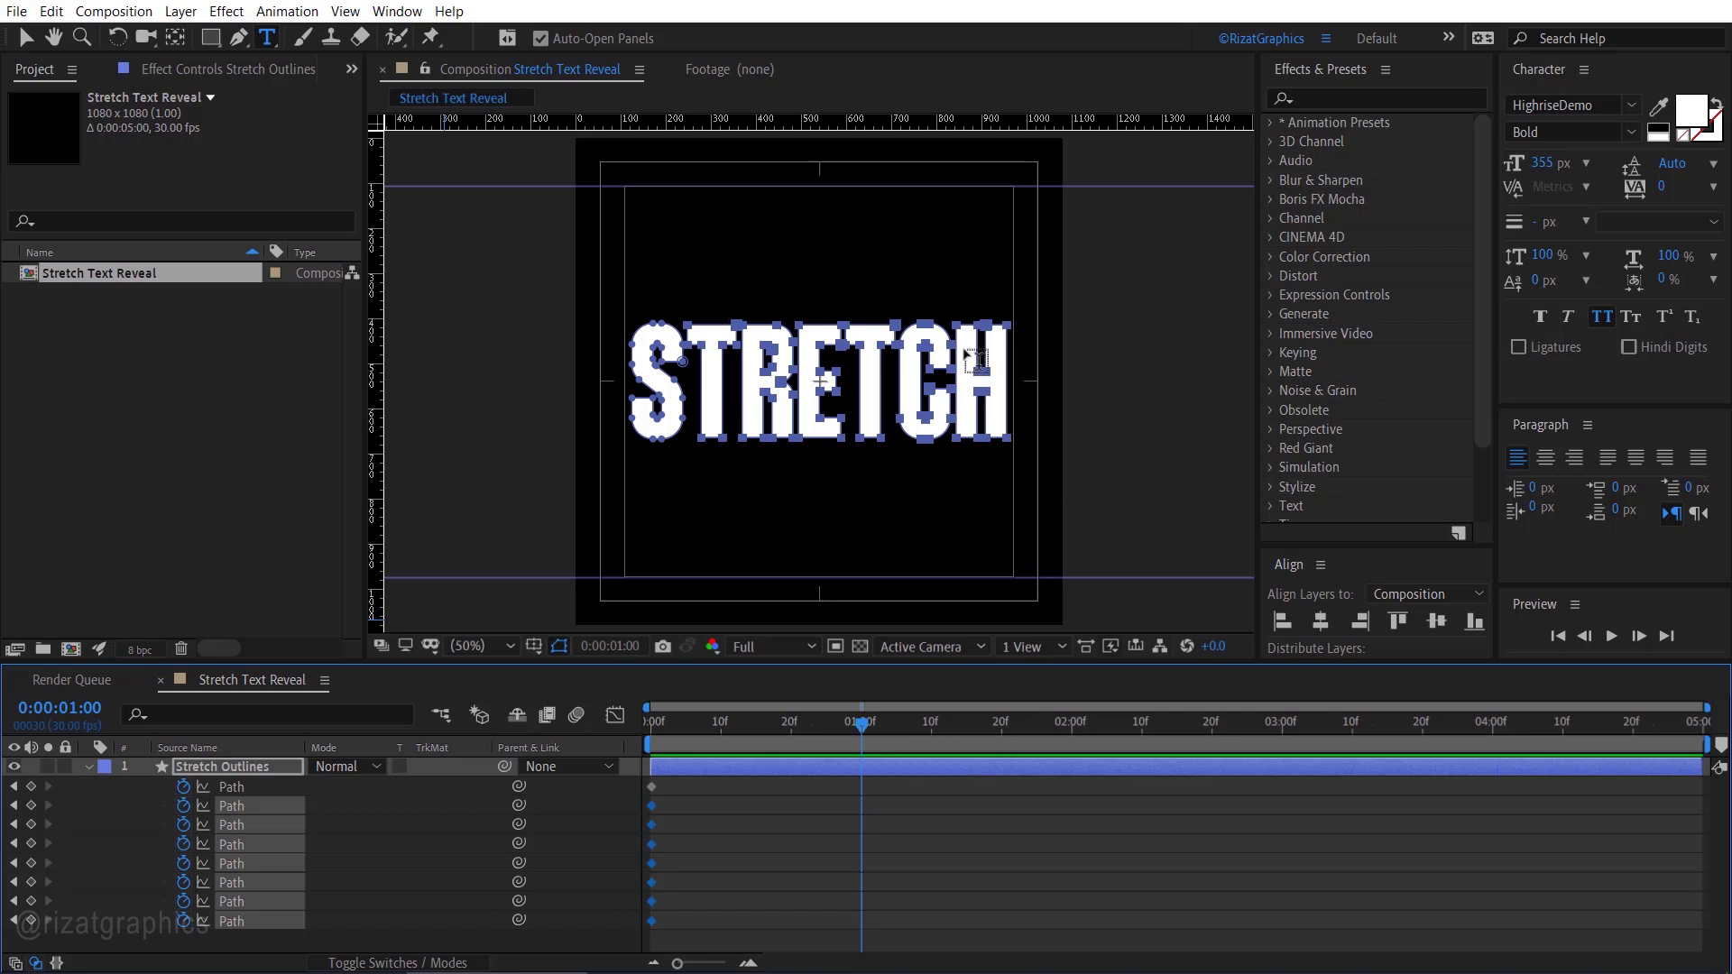
{"action": "left_click", "coordinate": [558, 647]}
{"action": "left_click", "coordinate": [559, 647]}
{"action": "left_click", "coordinate": [559, 647]}
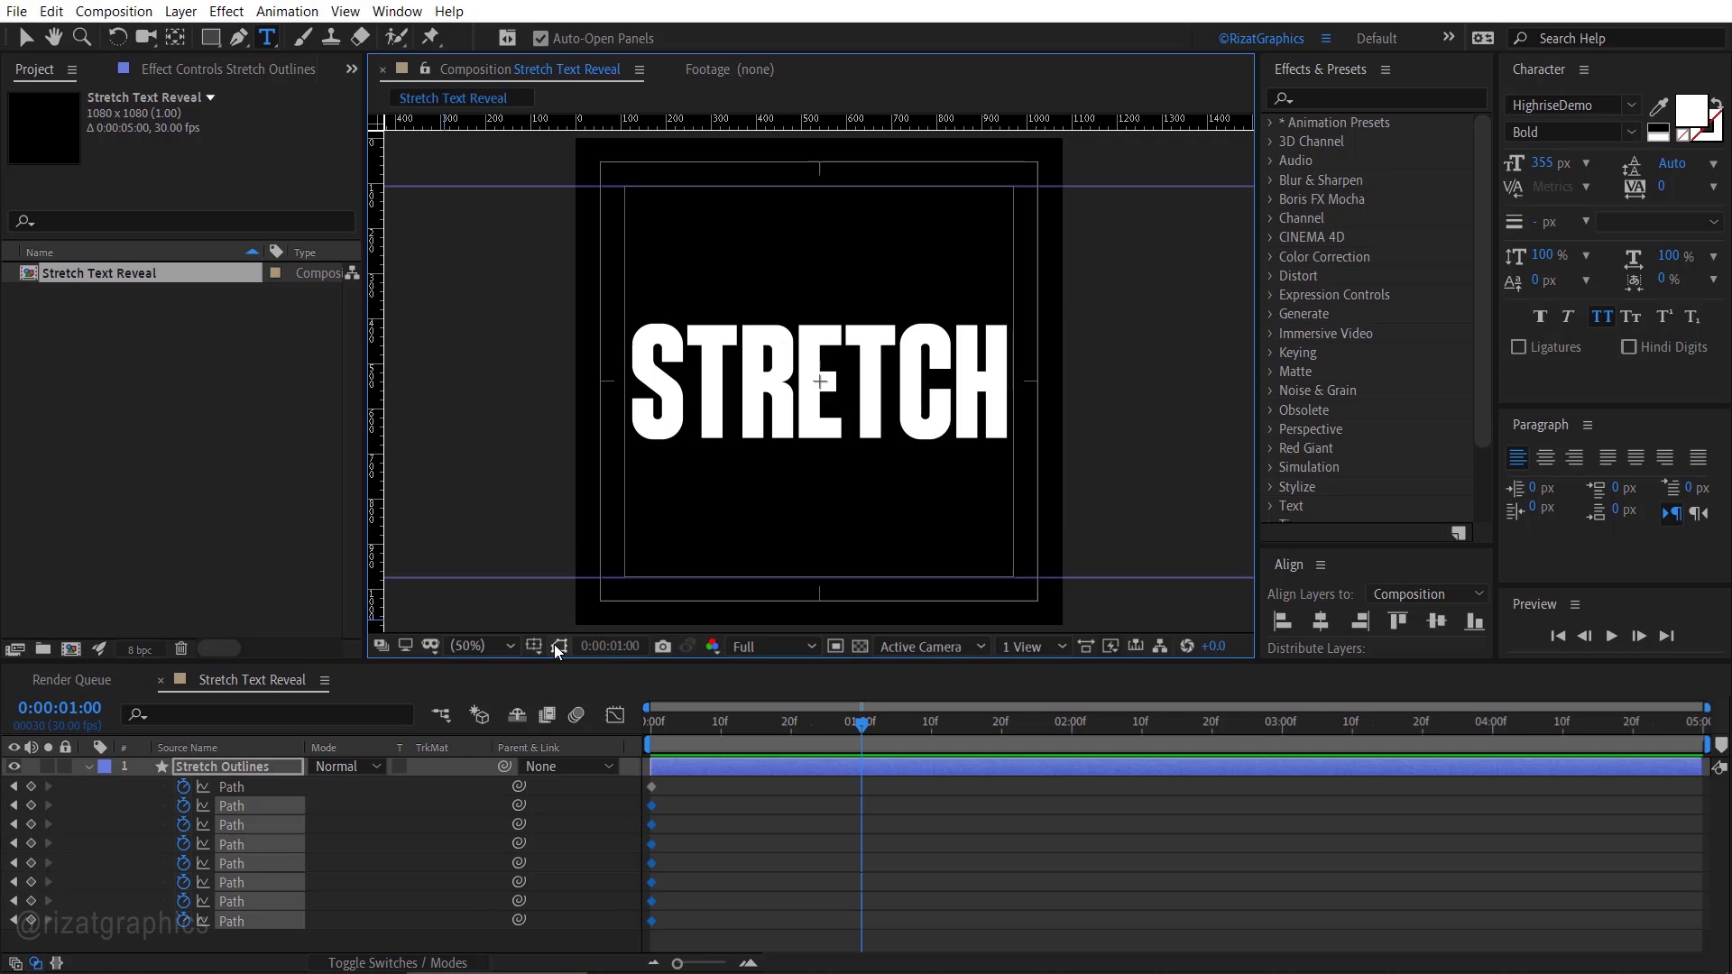
{"action": "left_click", "coordinate": [558, 647]}
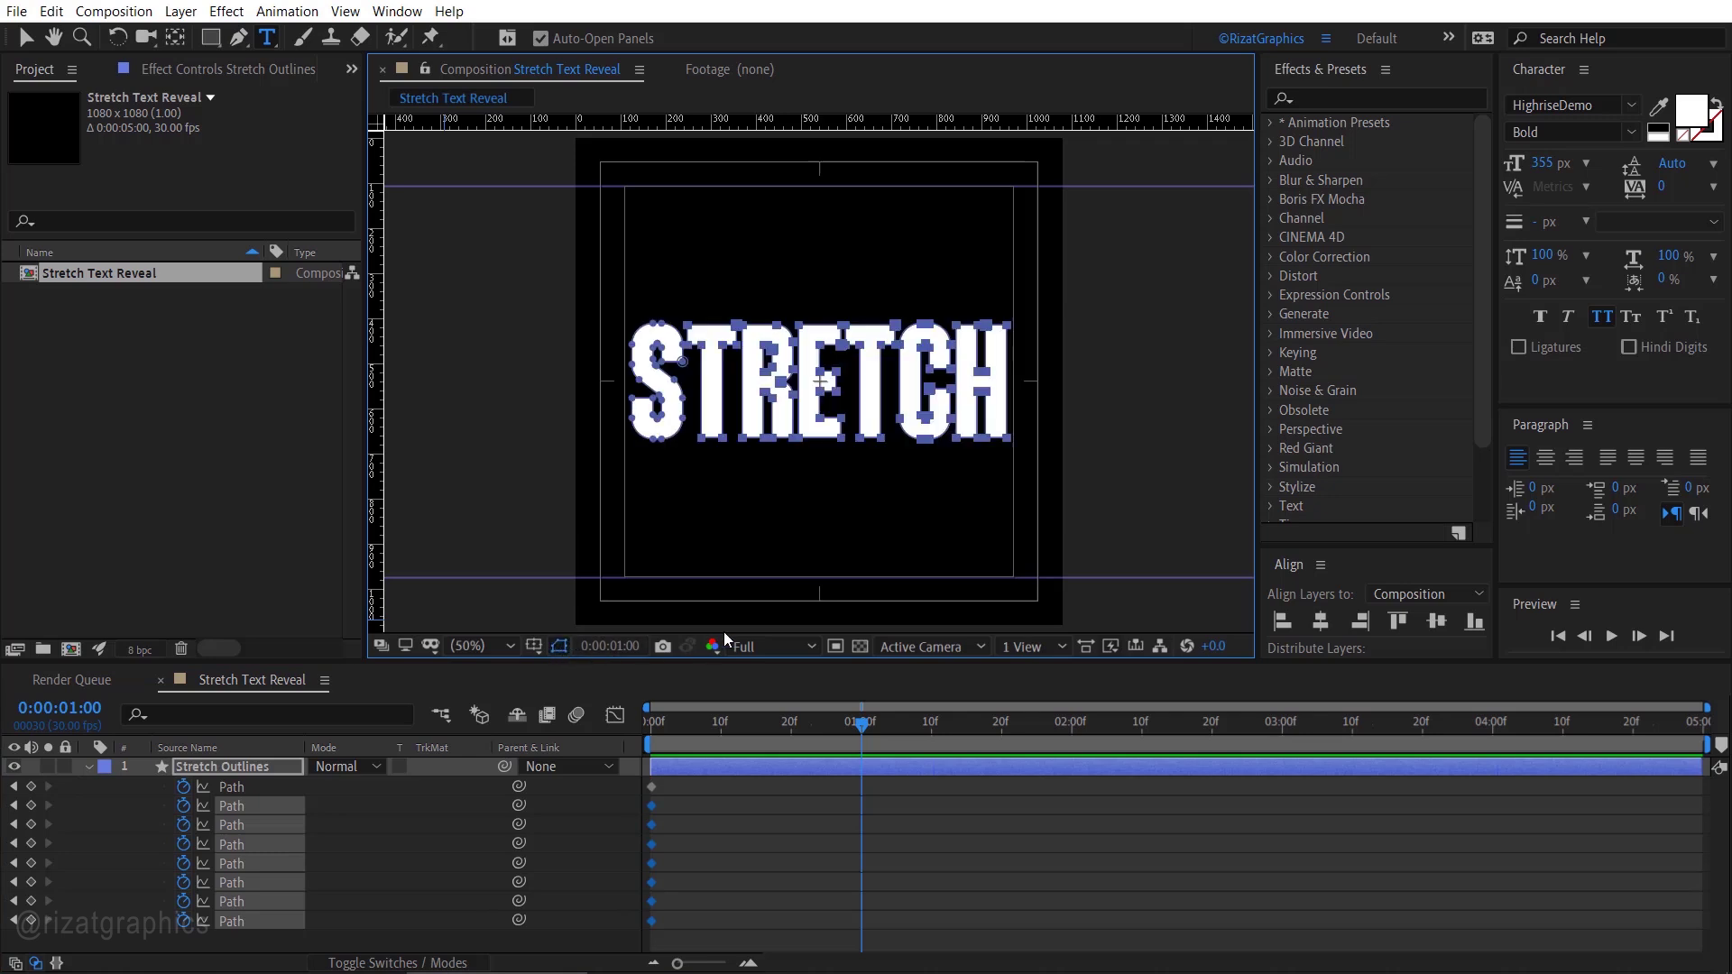
At 100% zoom with the Selection tool, select the top vertices of the S, T and R.
{"action": "key", "text": "v"}
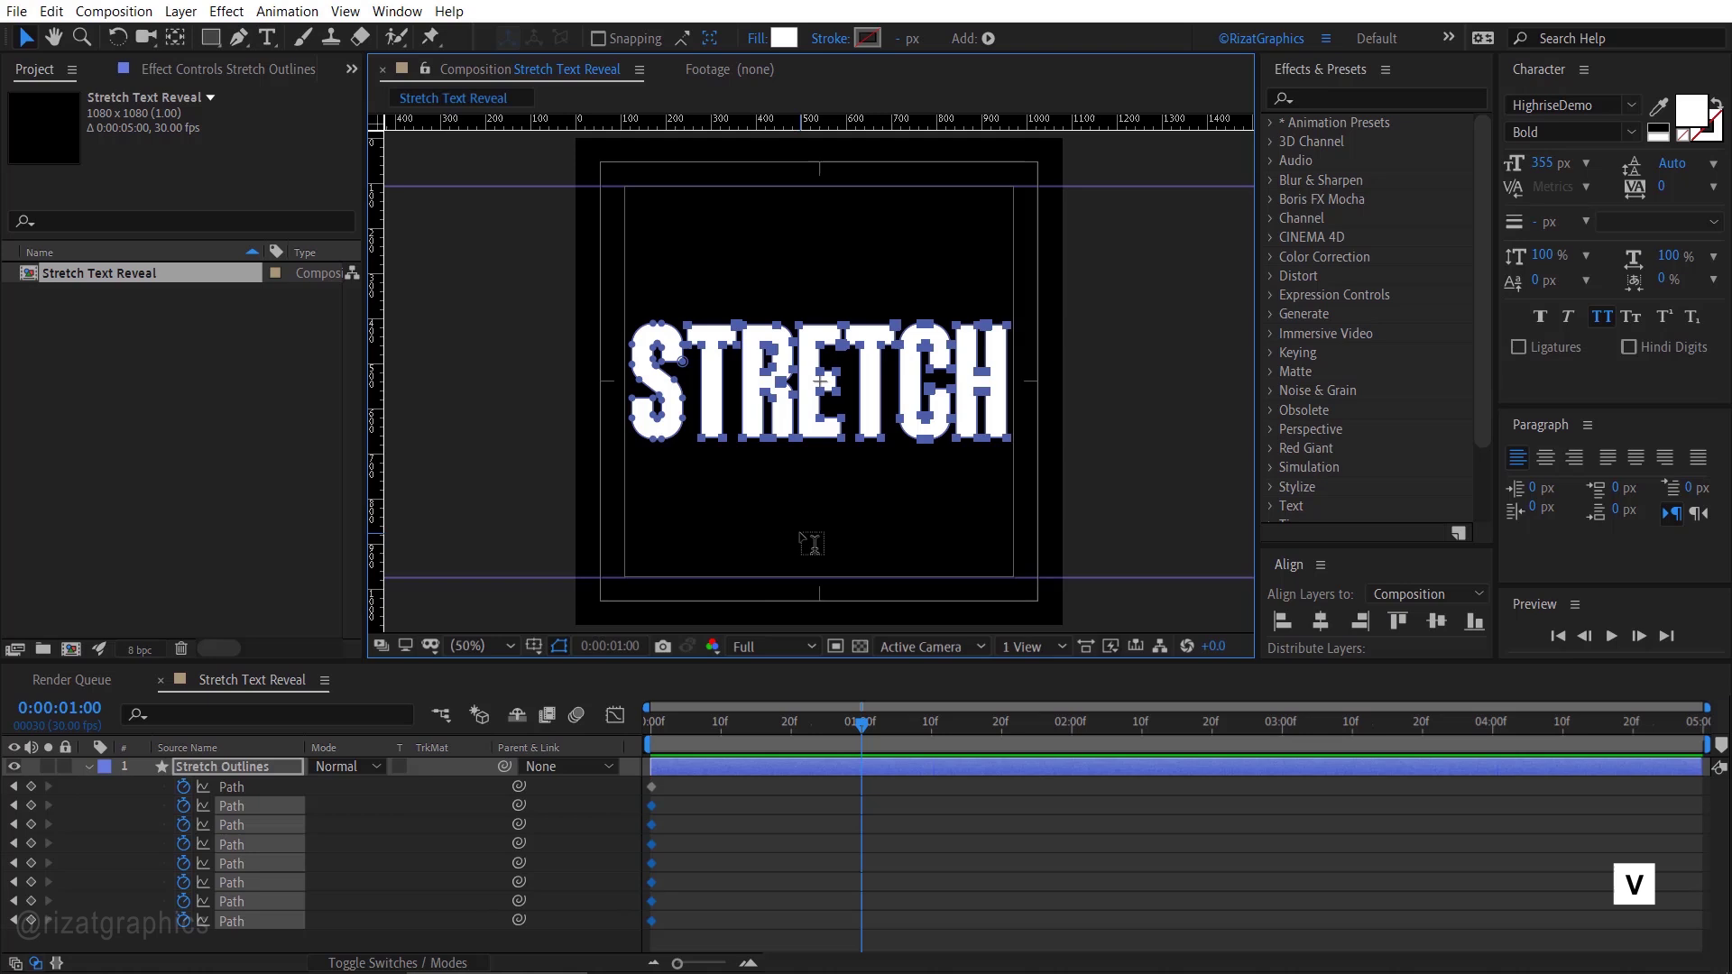
{"action": "key", "text": "period"}
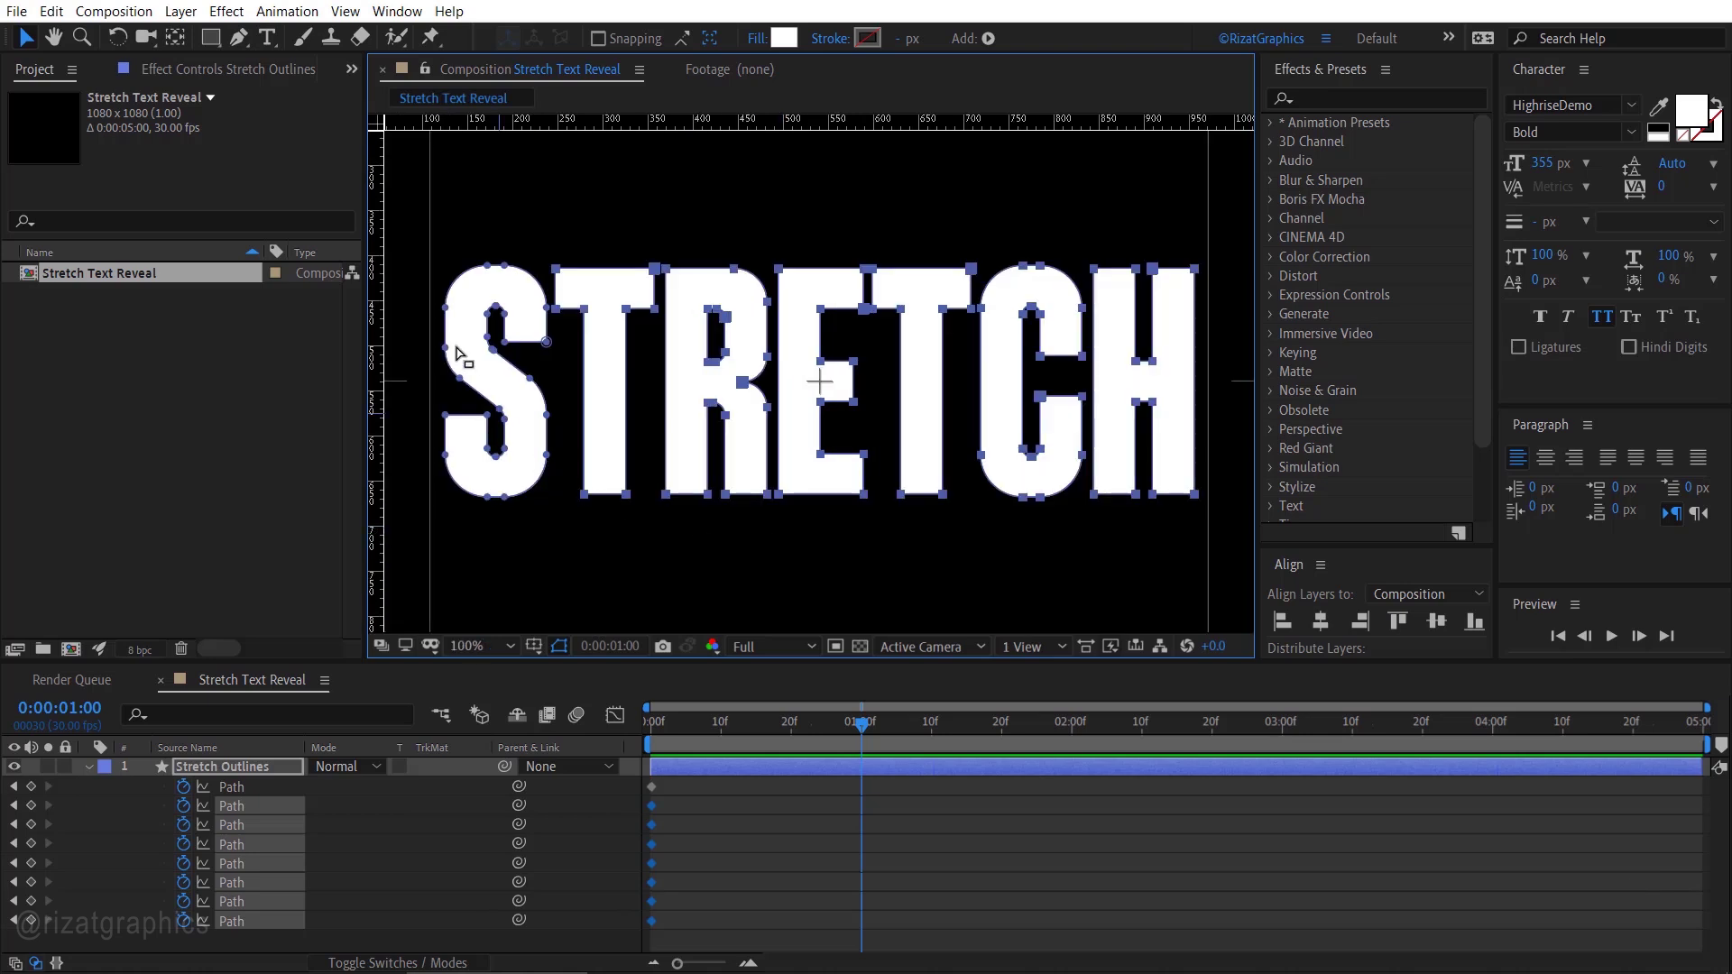
{"action": "left_click_drag", "start_coordinate": [425, 245], "coordinate": [514, 172]}
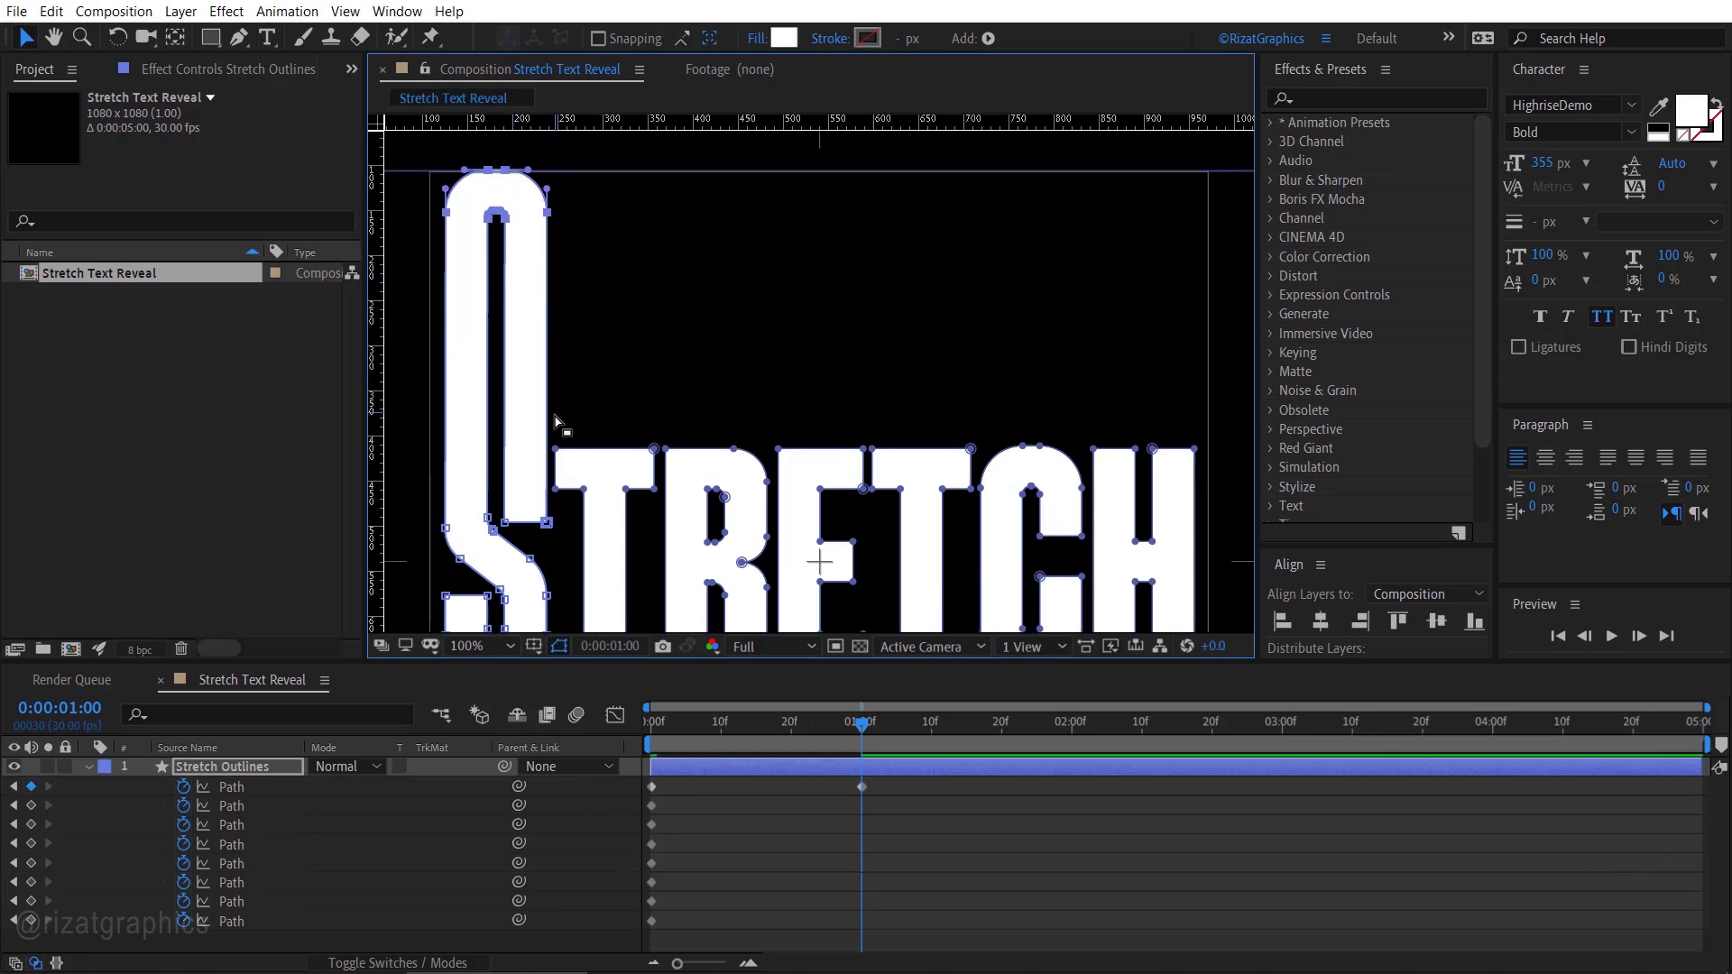
{"action": "left_click_drag", "start_coordinate": [565, 465], "coordinate": [646, 181]}
{"action": "left_click_drag", "start_coordinate": [656, 406], "coordinate": [788, 532]}
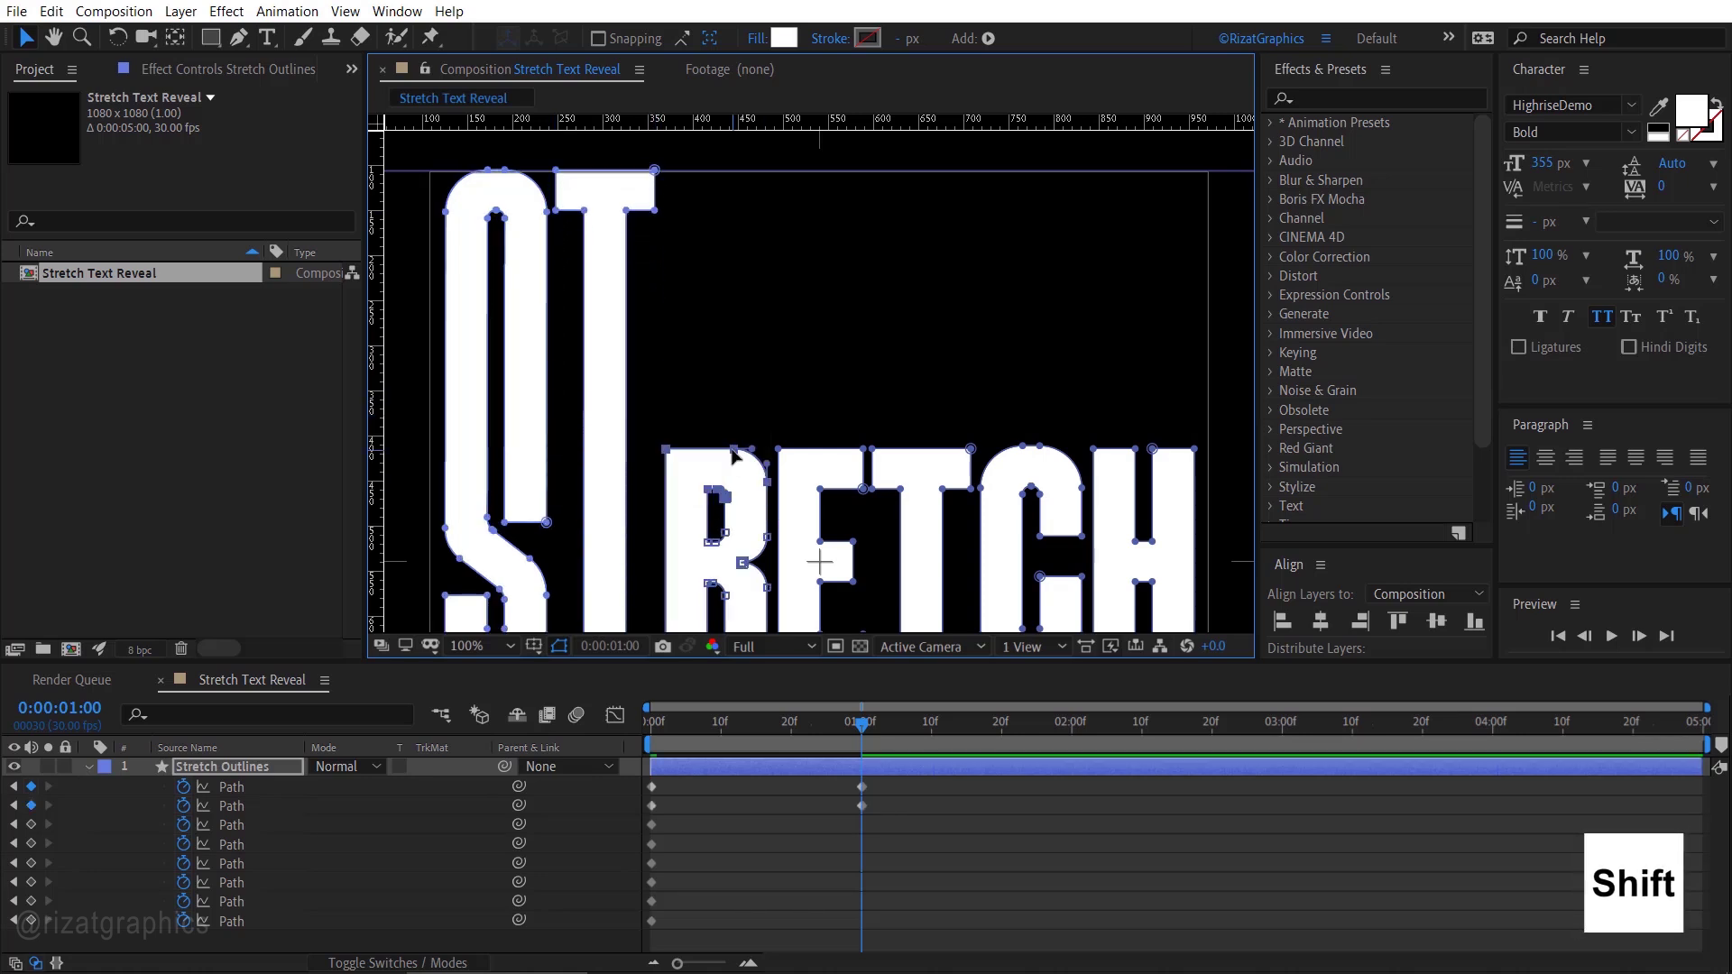
Drag the tops of the R, E, second T, C and H up to the frame top.
{"action": "left_click_drag", "start_coordinate": [709, 492], "coordinate": [708, 212]}
{"action": "left_click_drag", "start_coordinate": [772, 403], "coordinate": [867, 222]}
{"action": "left_click_drag", "start_coordinate": [852, 388], "coordinate": [972, 503]}
{"action": "left_click_drag", "start_coordinate": [943, 491], "coordinate": [943, 213]}
{"action": "left_click_drag", "start_coordinate": [953, 413], "coordinate": [1077, 533]}
{"action": "left_click_drag", "start_coordinate": [1037, 446], "coordinate": [1037, 170]}
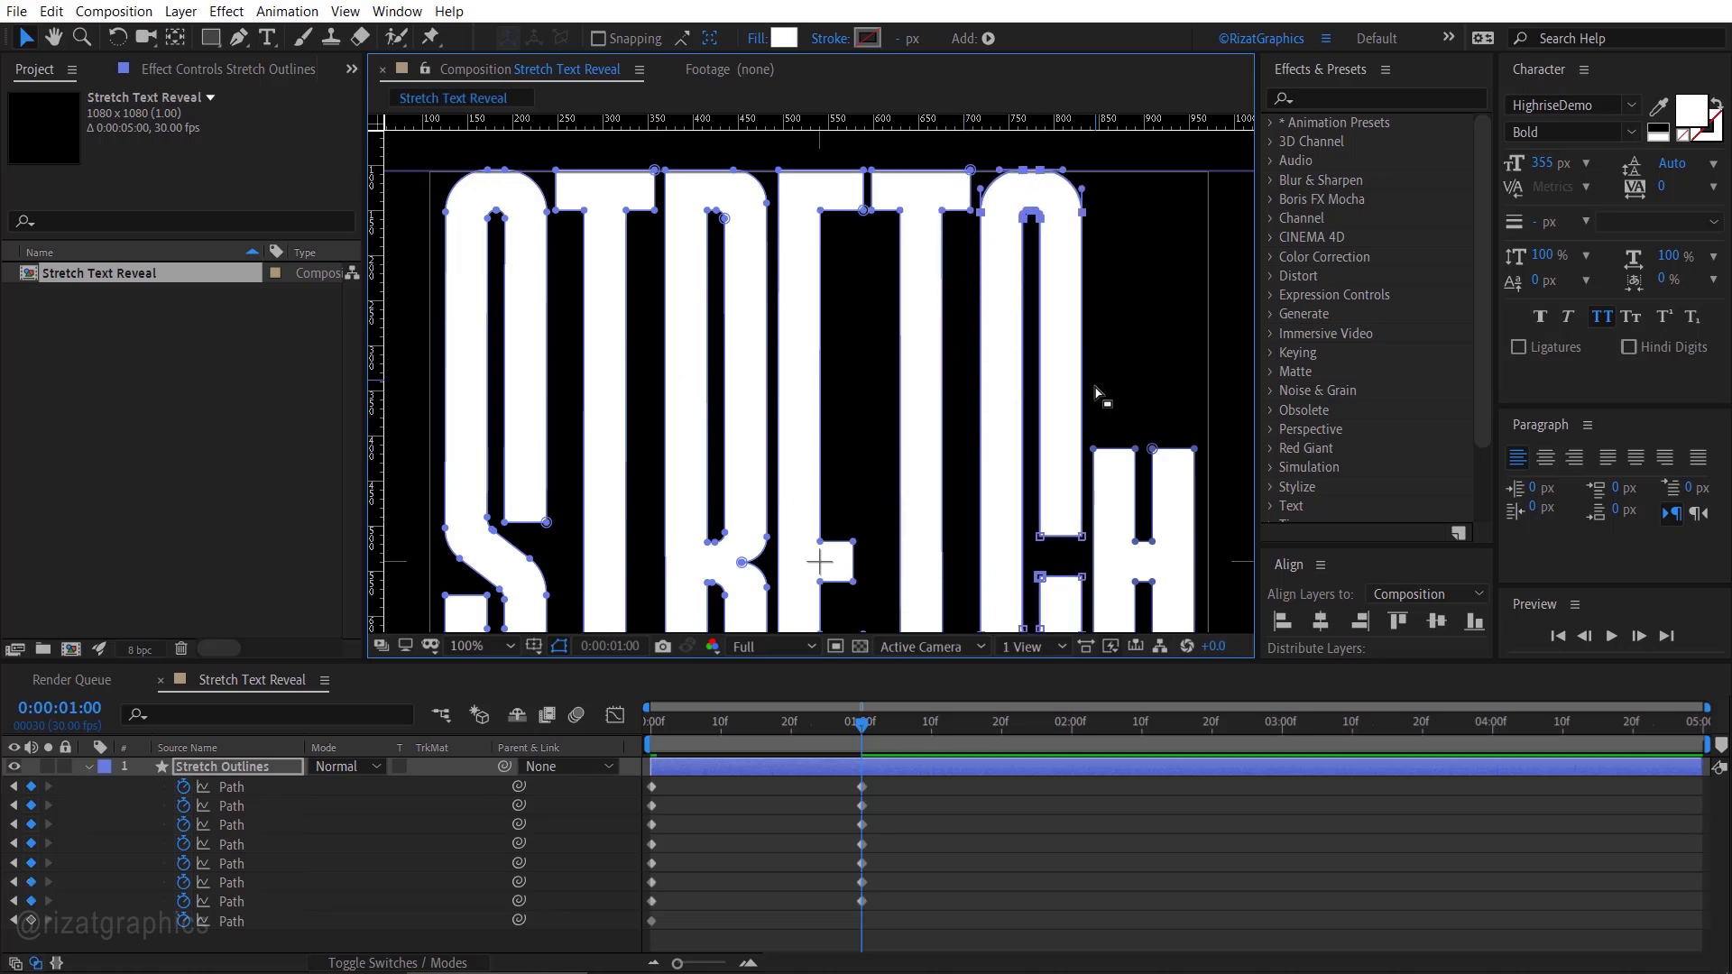
{"action": "left_click_drag", "start_coordinate": [1094, 387], "coordinate": [1171, 179]}
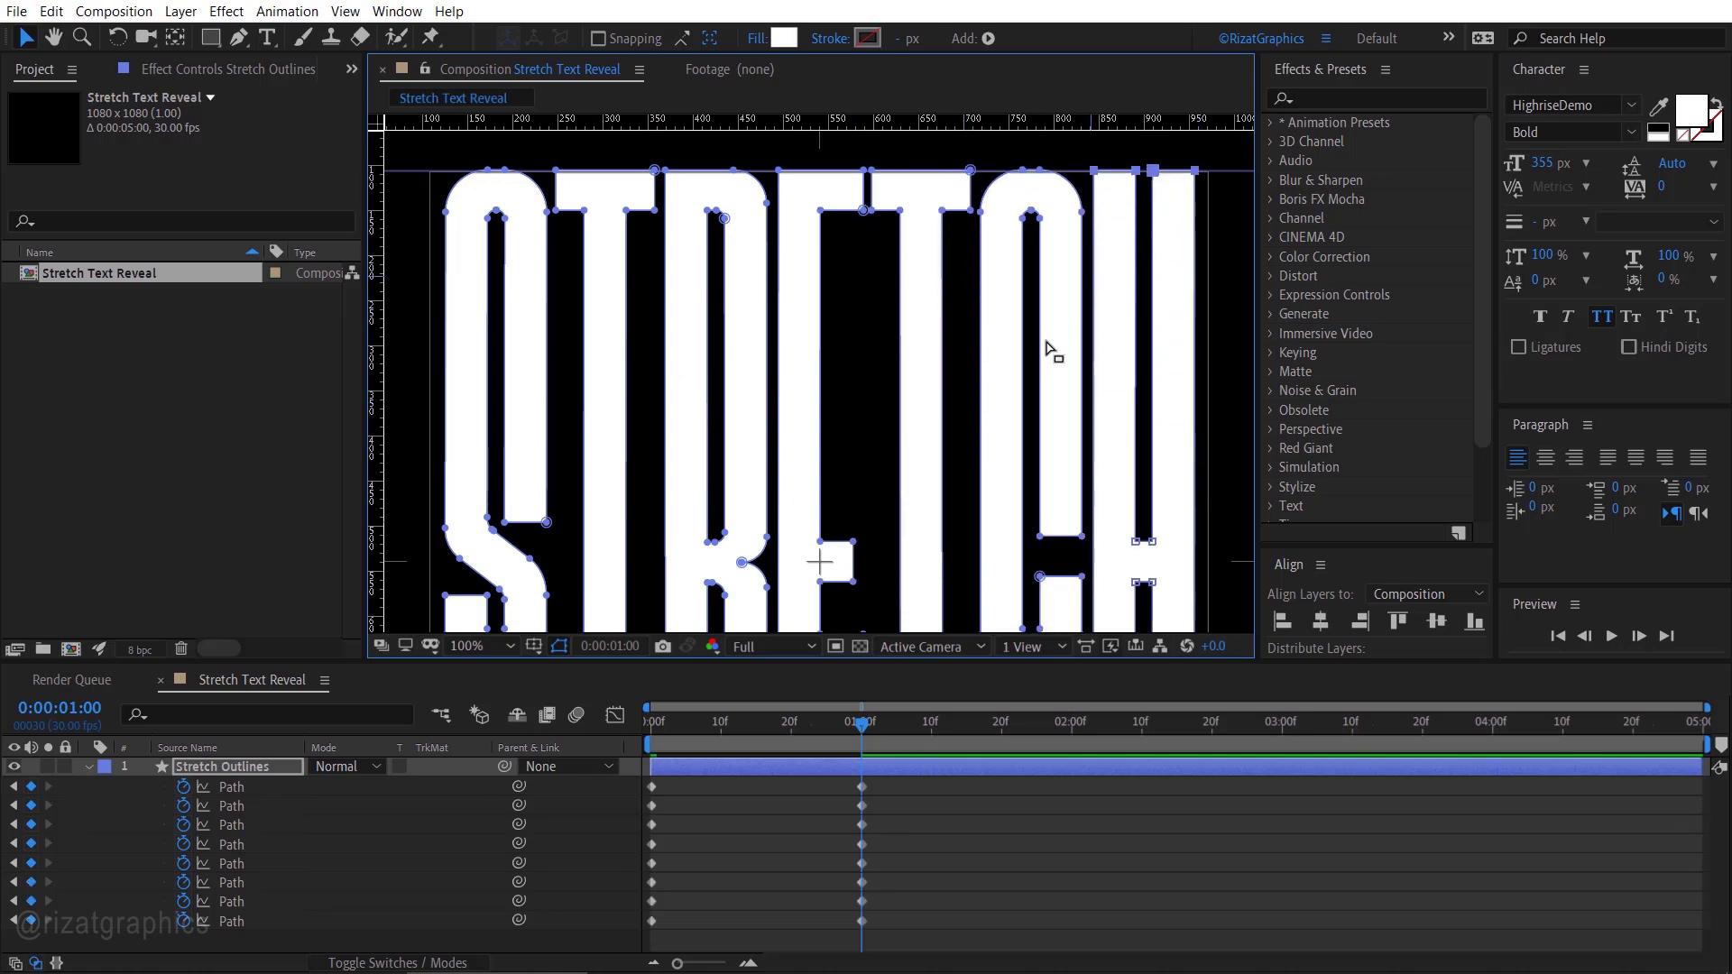
Pan the view and drag the bottom vertices of all STRETCH letters down to the bottom guide.
{"action": "key", "text": "space"}
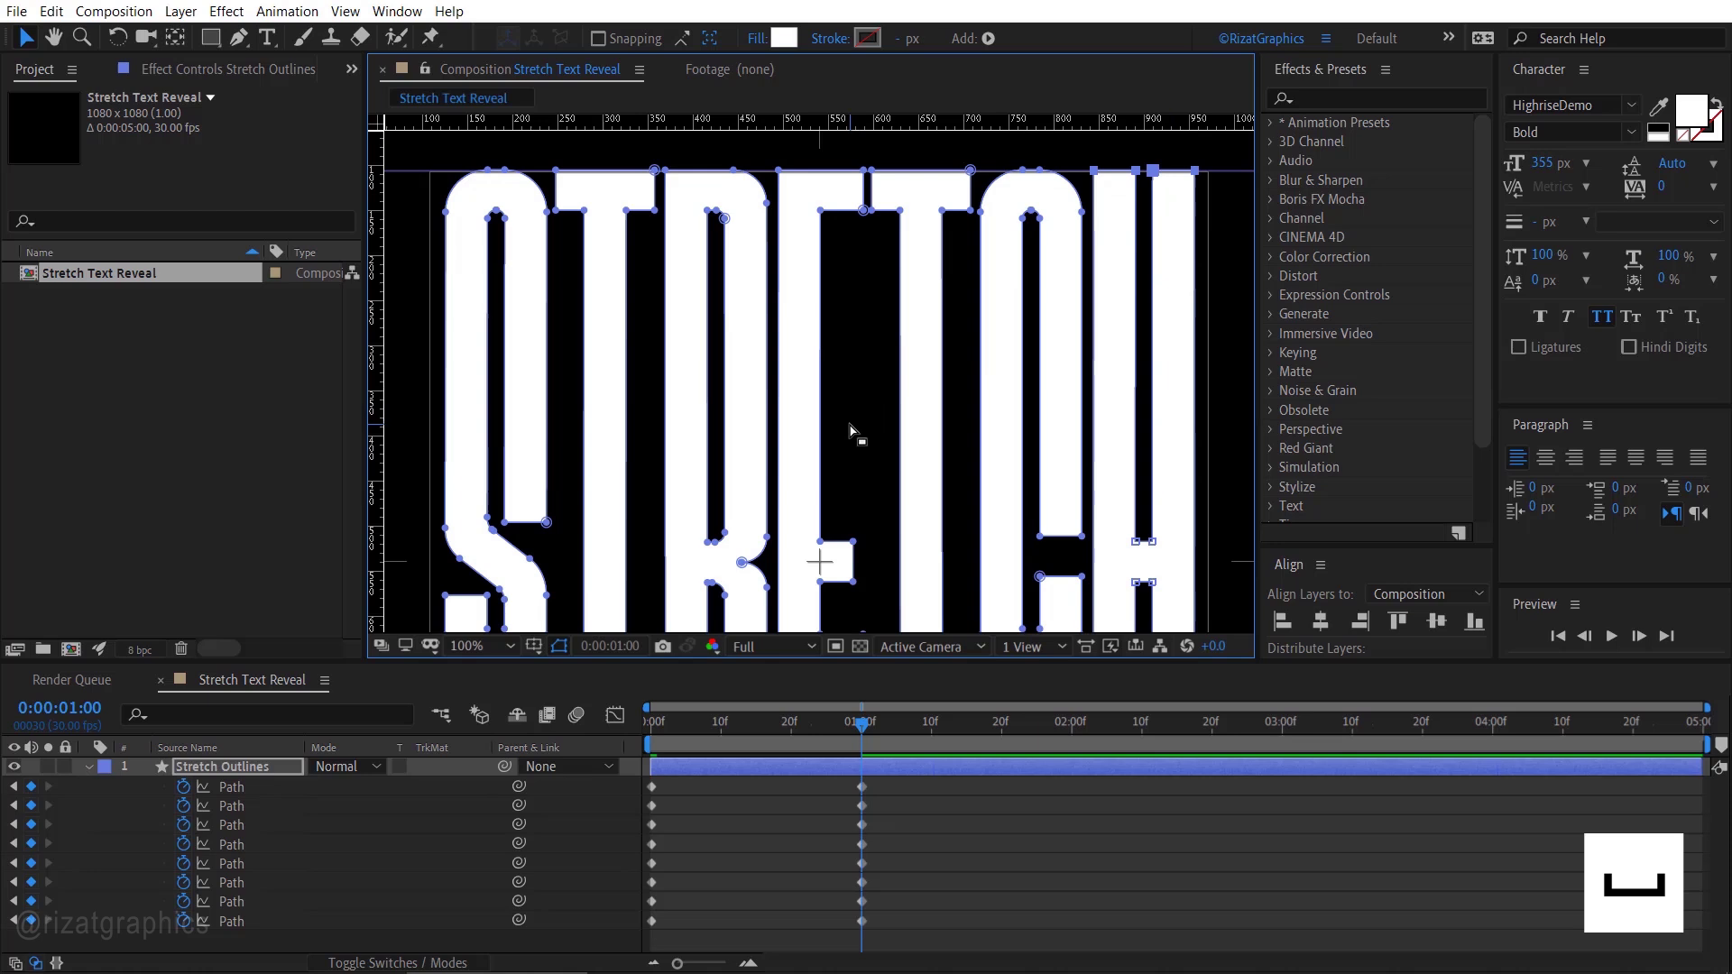
{"action": "mouse_move", "coordinate": [853, 434]}
{"action": "left_mouse_down"}
{"action": "mouse_move", "coordinate": [850, 286]}
{"action": "mouse_move", "coordinate": [839, 390]}
{"action": "mouse_move", "coordinate": [827, 352]}
{"action": "mouse_move", "coordinate": [853, 262]}
{"action": "left_mouse_up"}
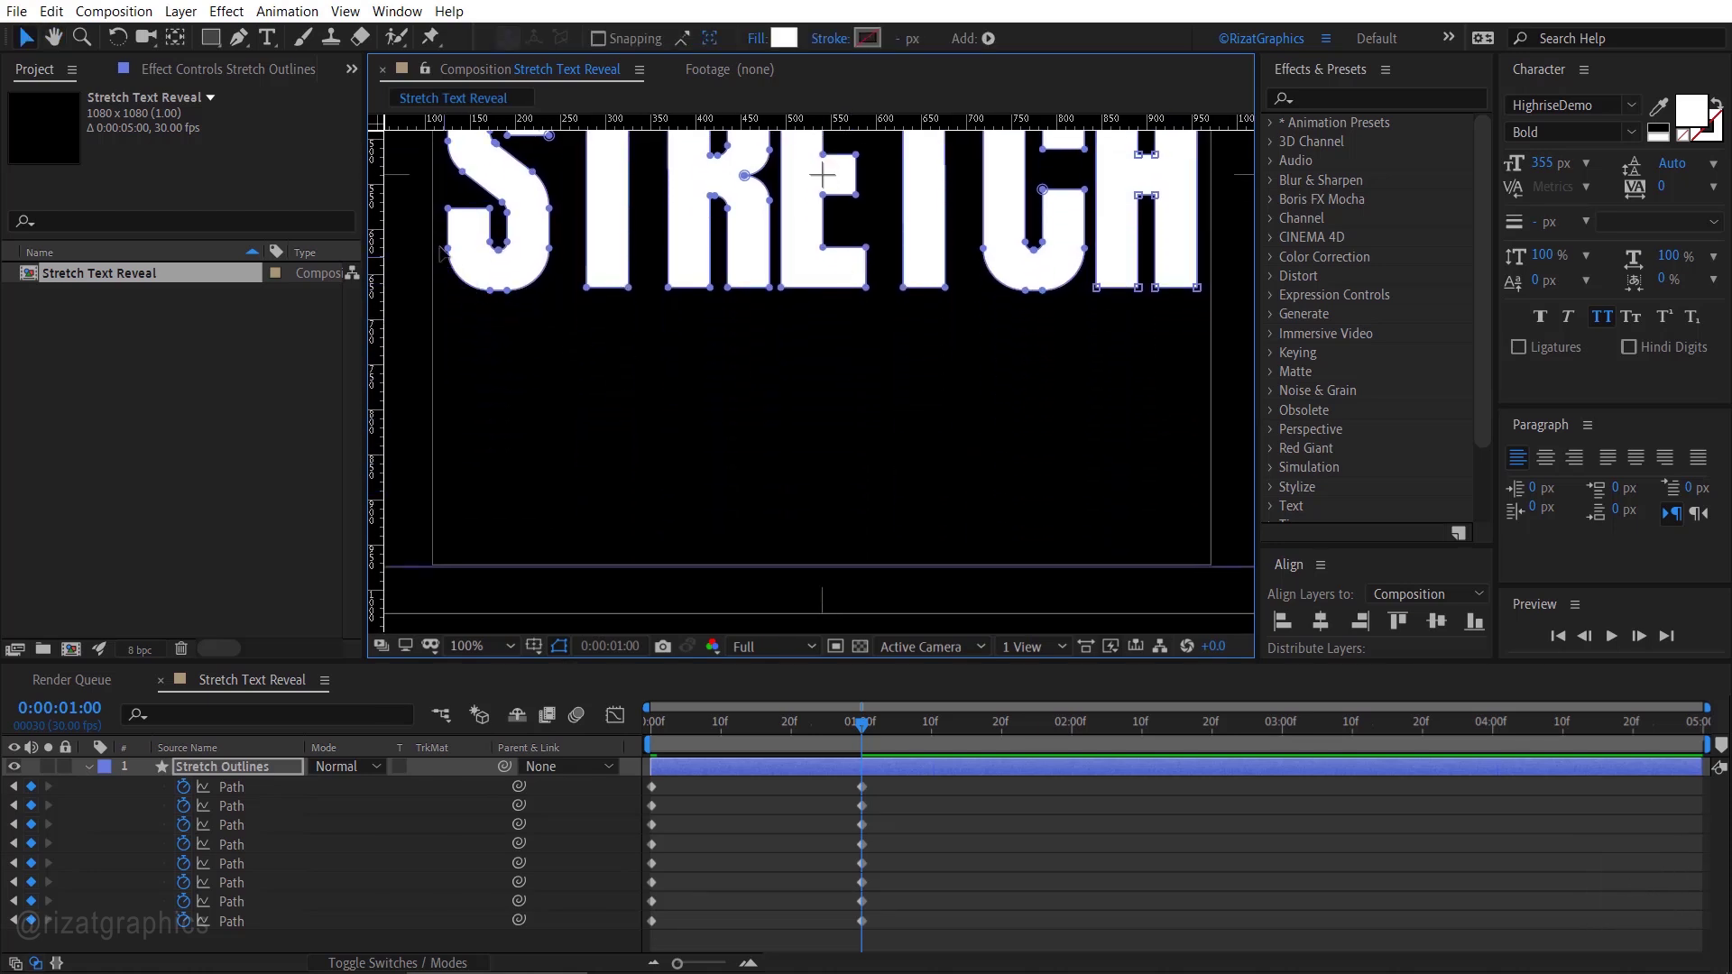
{"action": "left_click_drag", "start_coordinate": [435, 238], "coordinate": [502, 584]}
{"action": "left_click", "coordinate": [574, 226]}
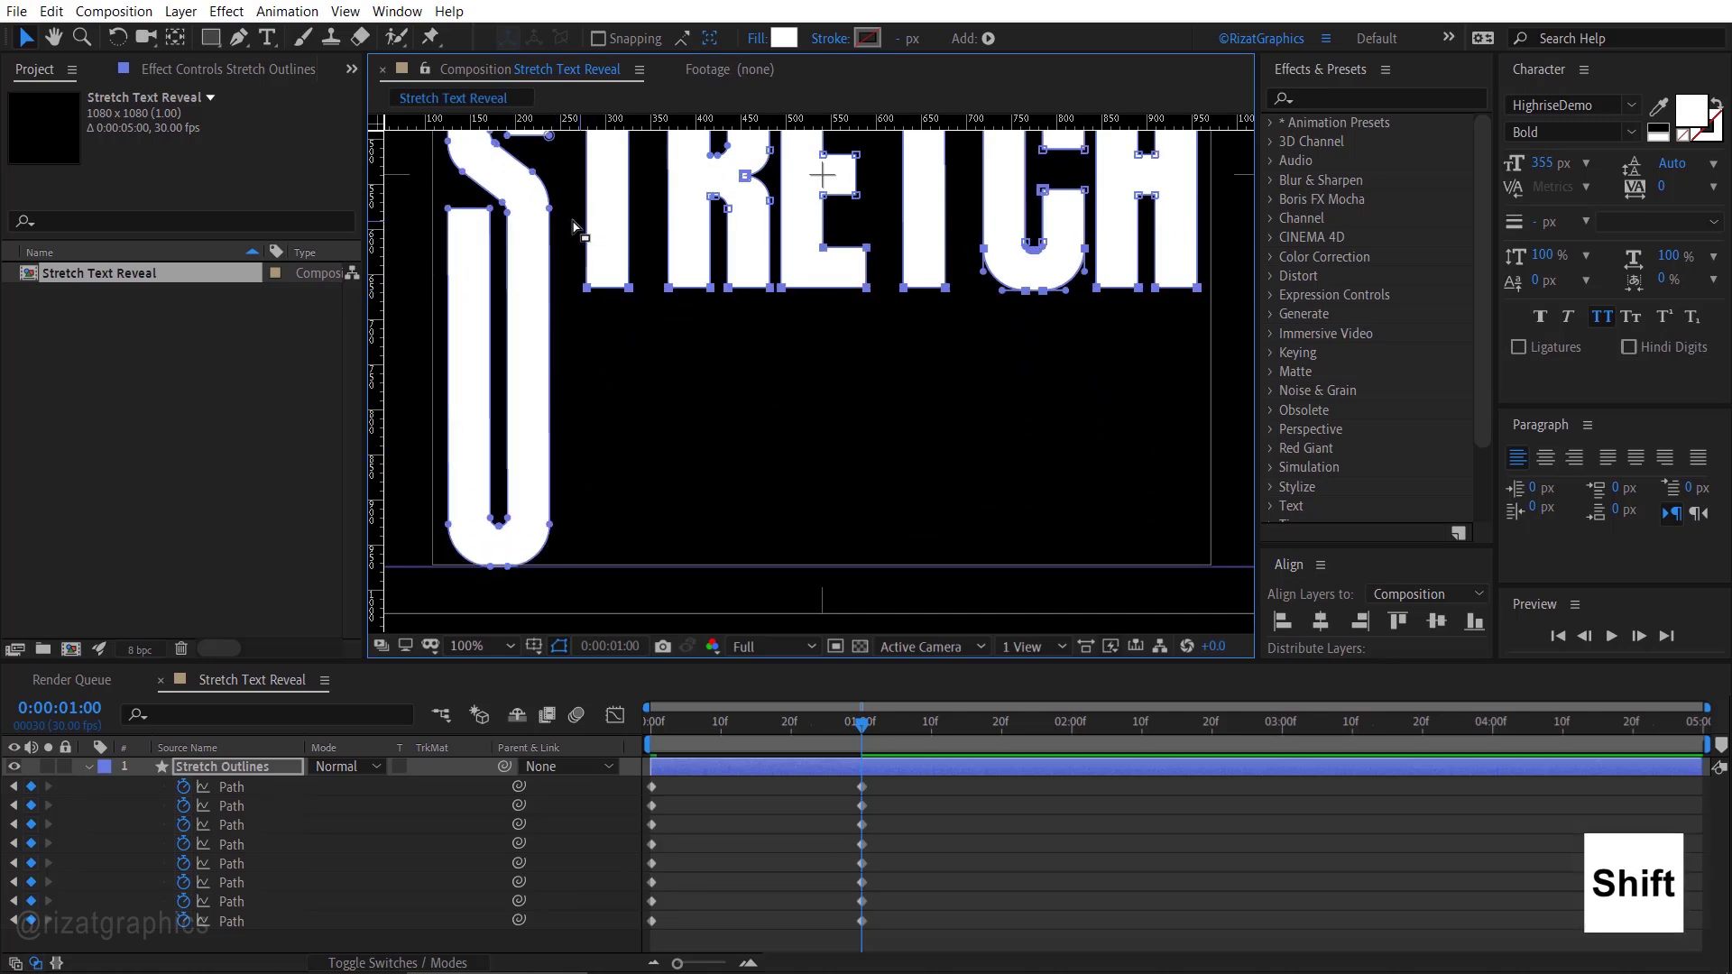
{"action": "left_click_drag", "start_coordinate": [572, 230], "coordinate": [1229, 353]}
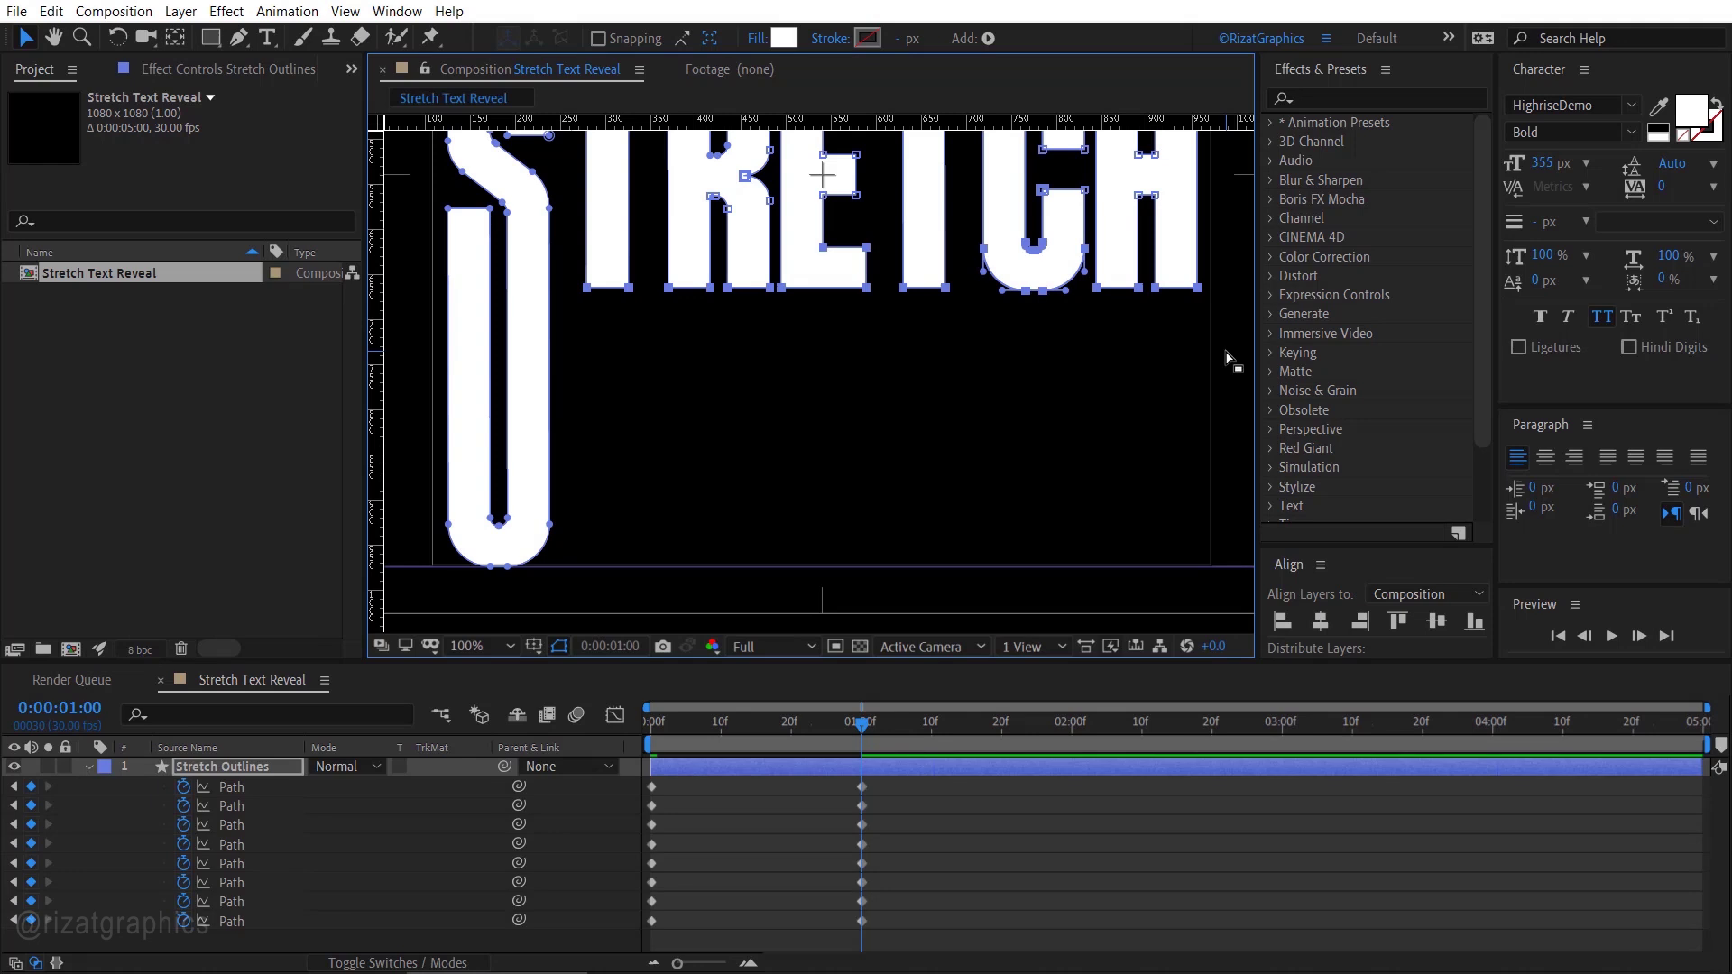
{"action": "left_click_drag", "start_coordinate": [860, 294], "coordinate": [860, 568]}
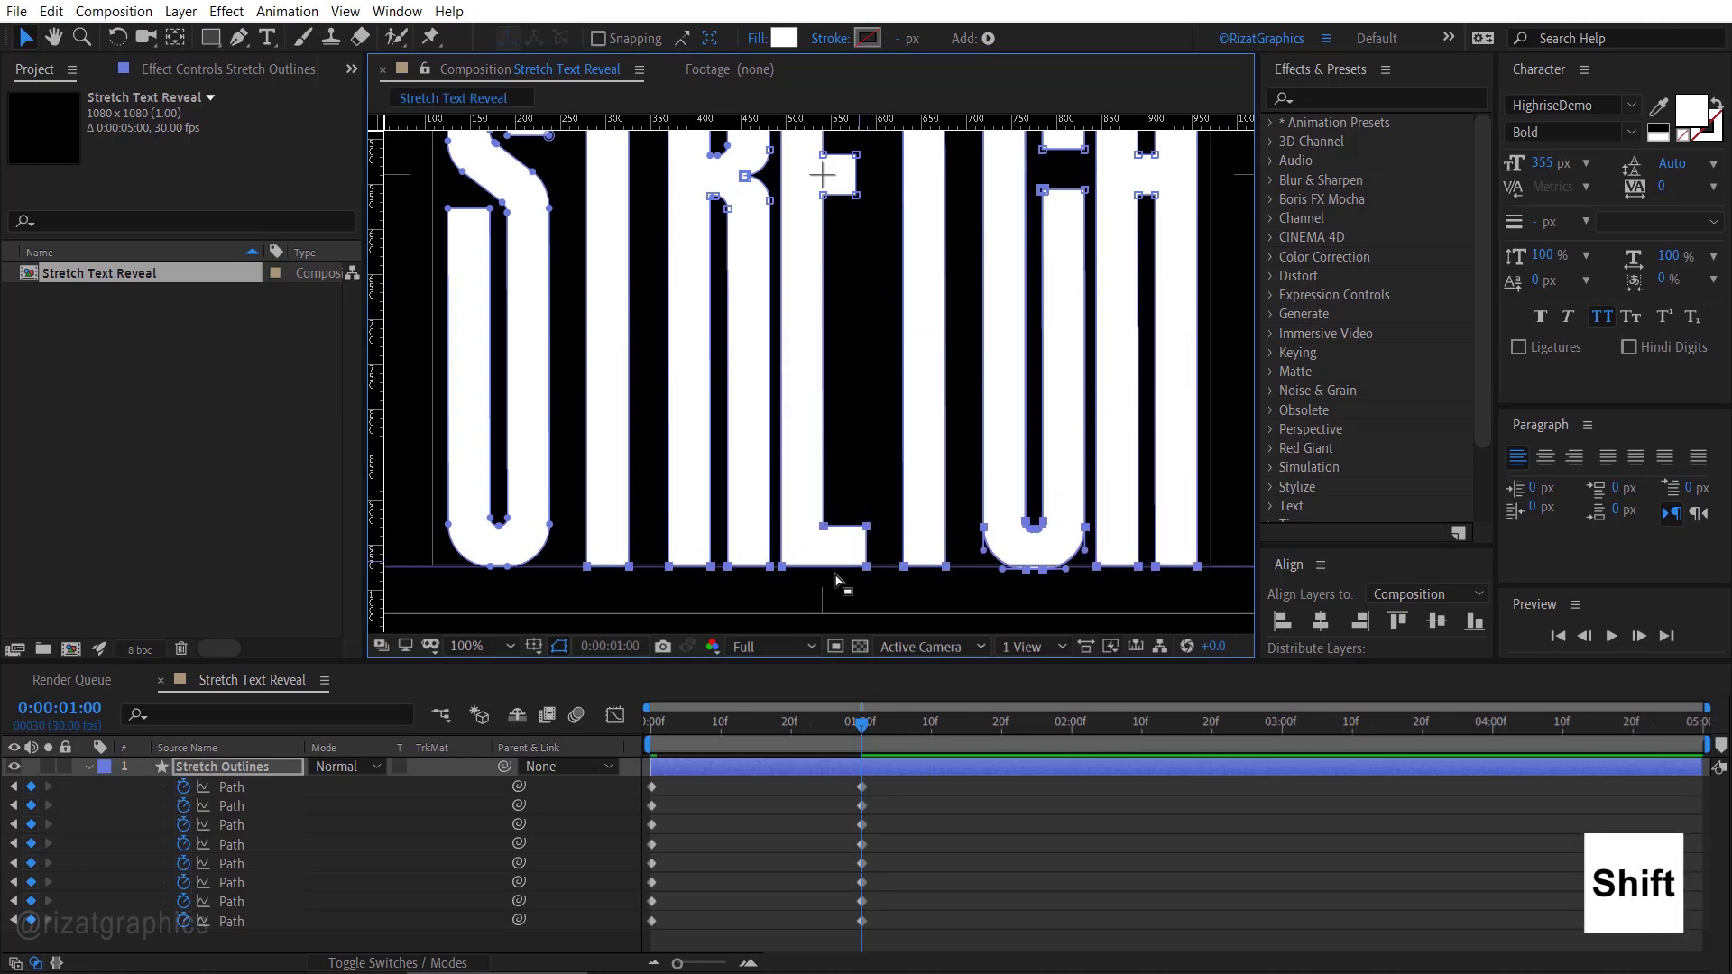
{"action": "left_click", "coordinate": [487, 636]}
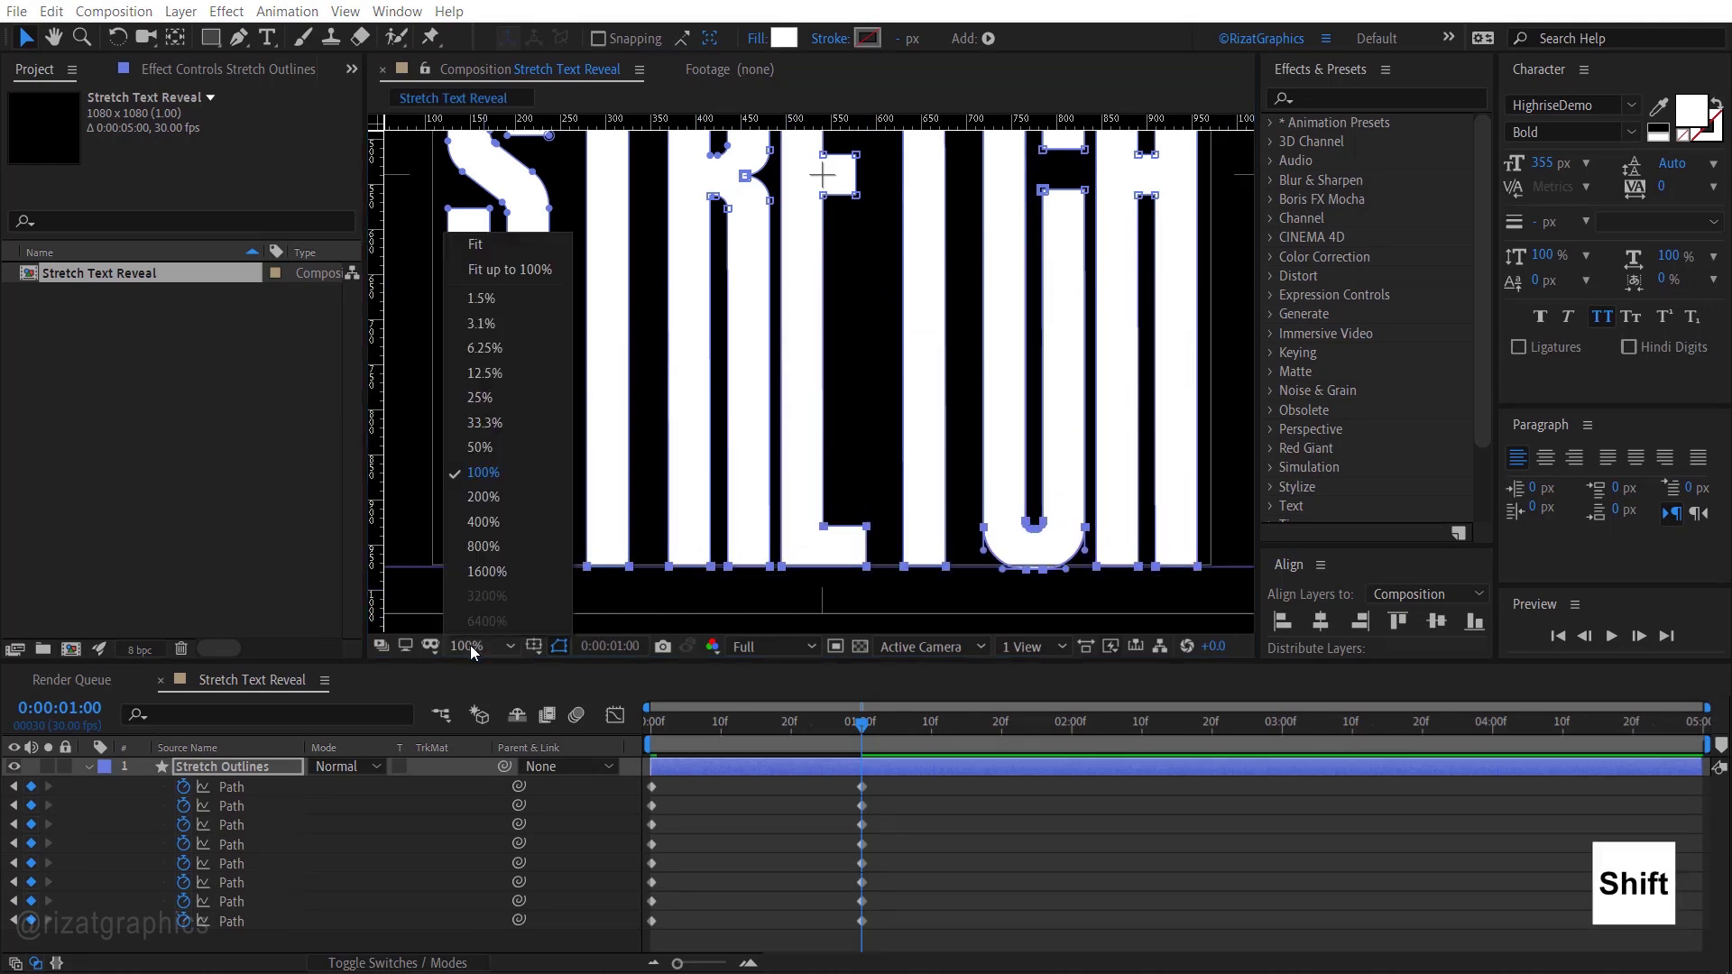
At 50% zoom, copy the first-frame Path keyframes and paste them at 1:20.
{"action": "left_click", "coordinate": [500, 276]}
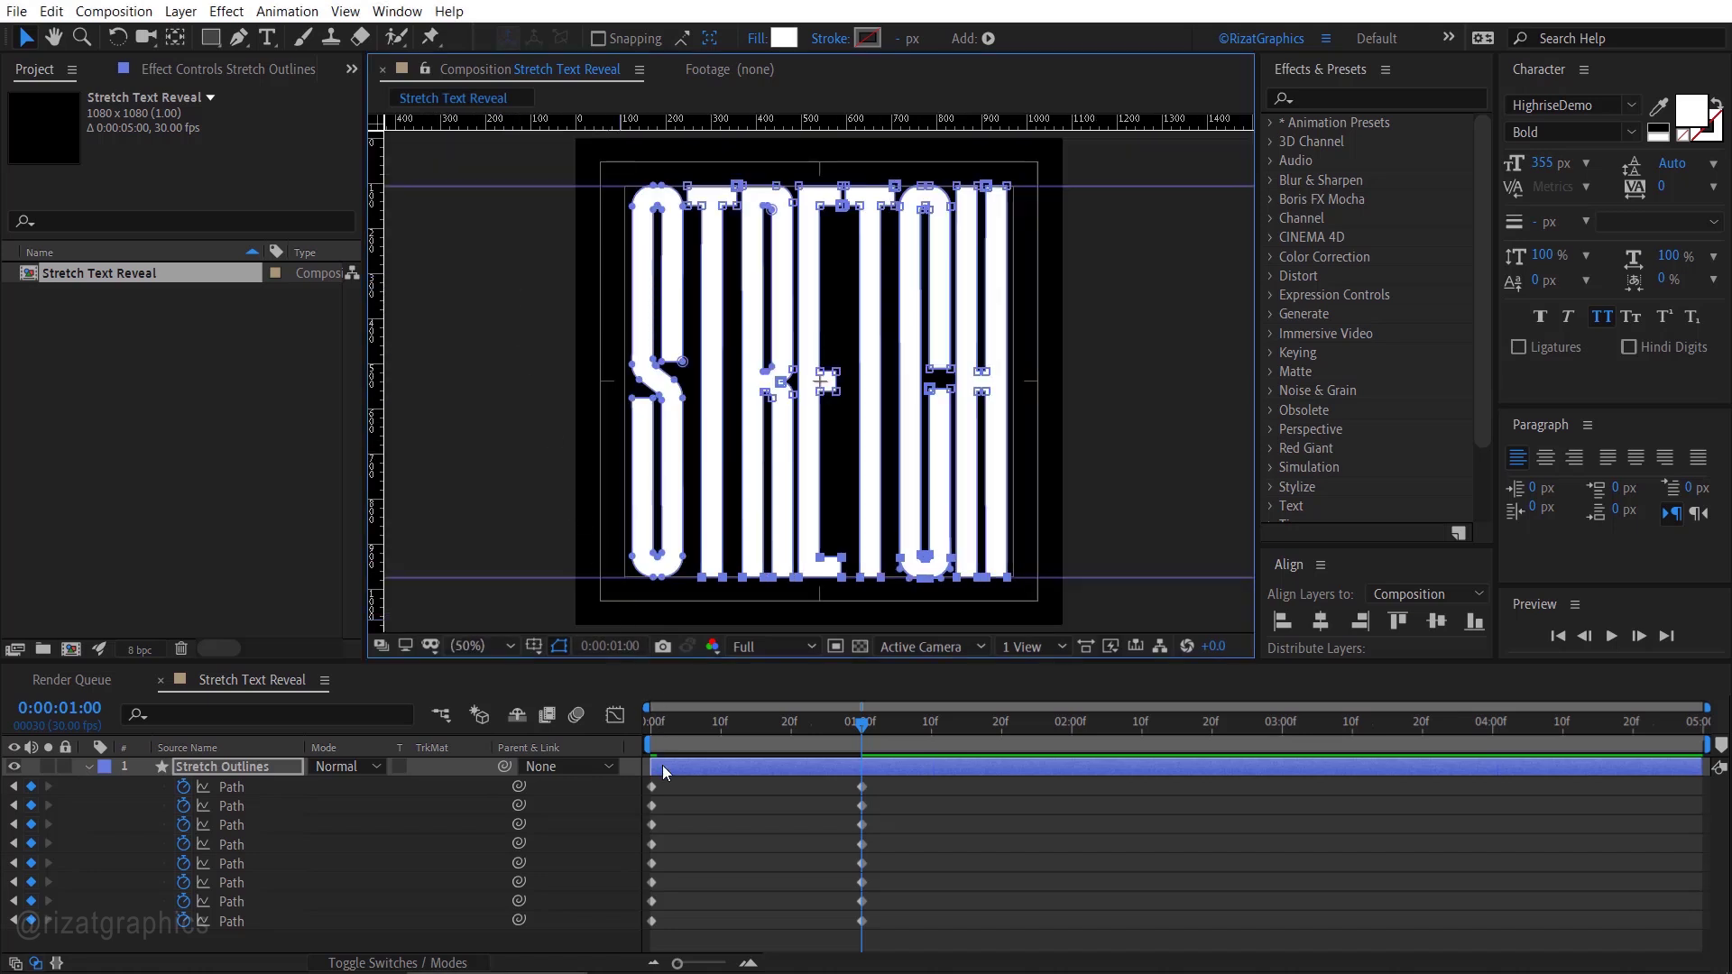
{"action": "left_click_drag", "start_coordinate": [663, 778], "coordinate": [646, 943]}
{"action": "key", "text": "ctrl+c"}
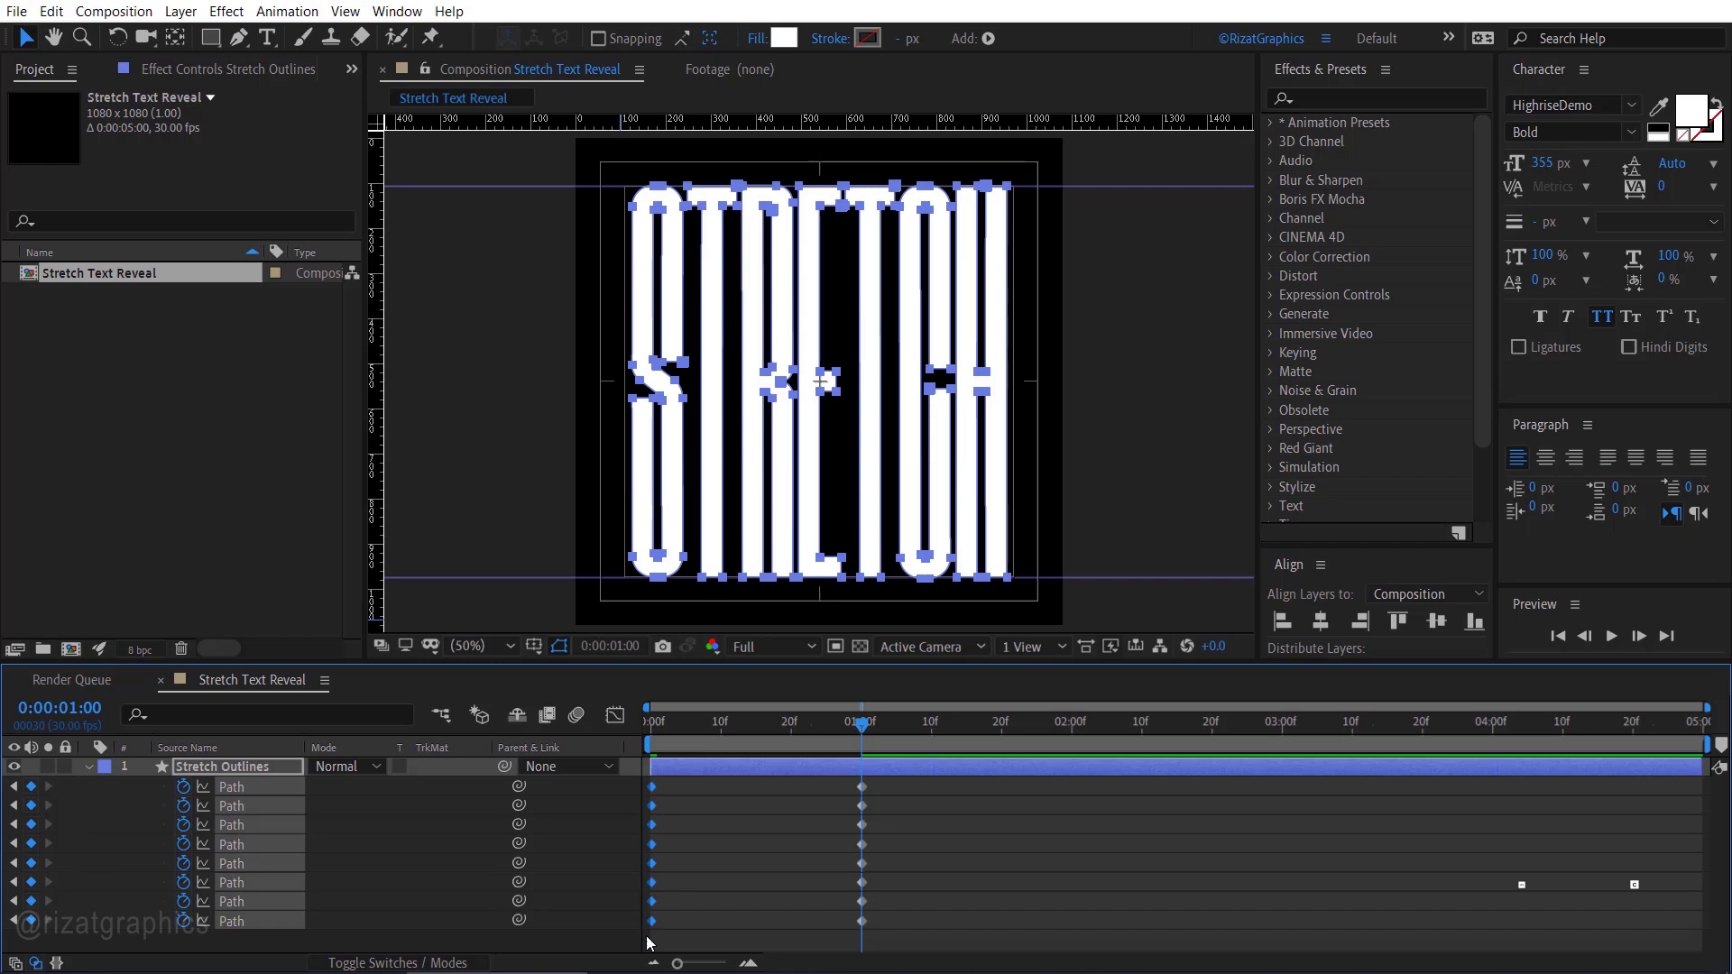
{"action": "left_click", "coordinate": [1002, 727]}
{"action": "key", "text": "ctrl+v"}
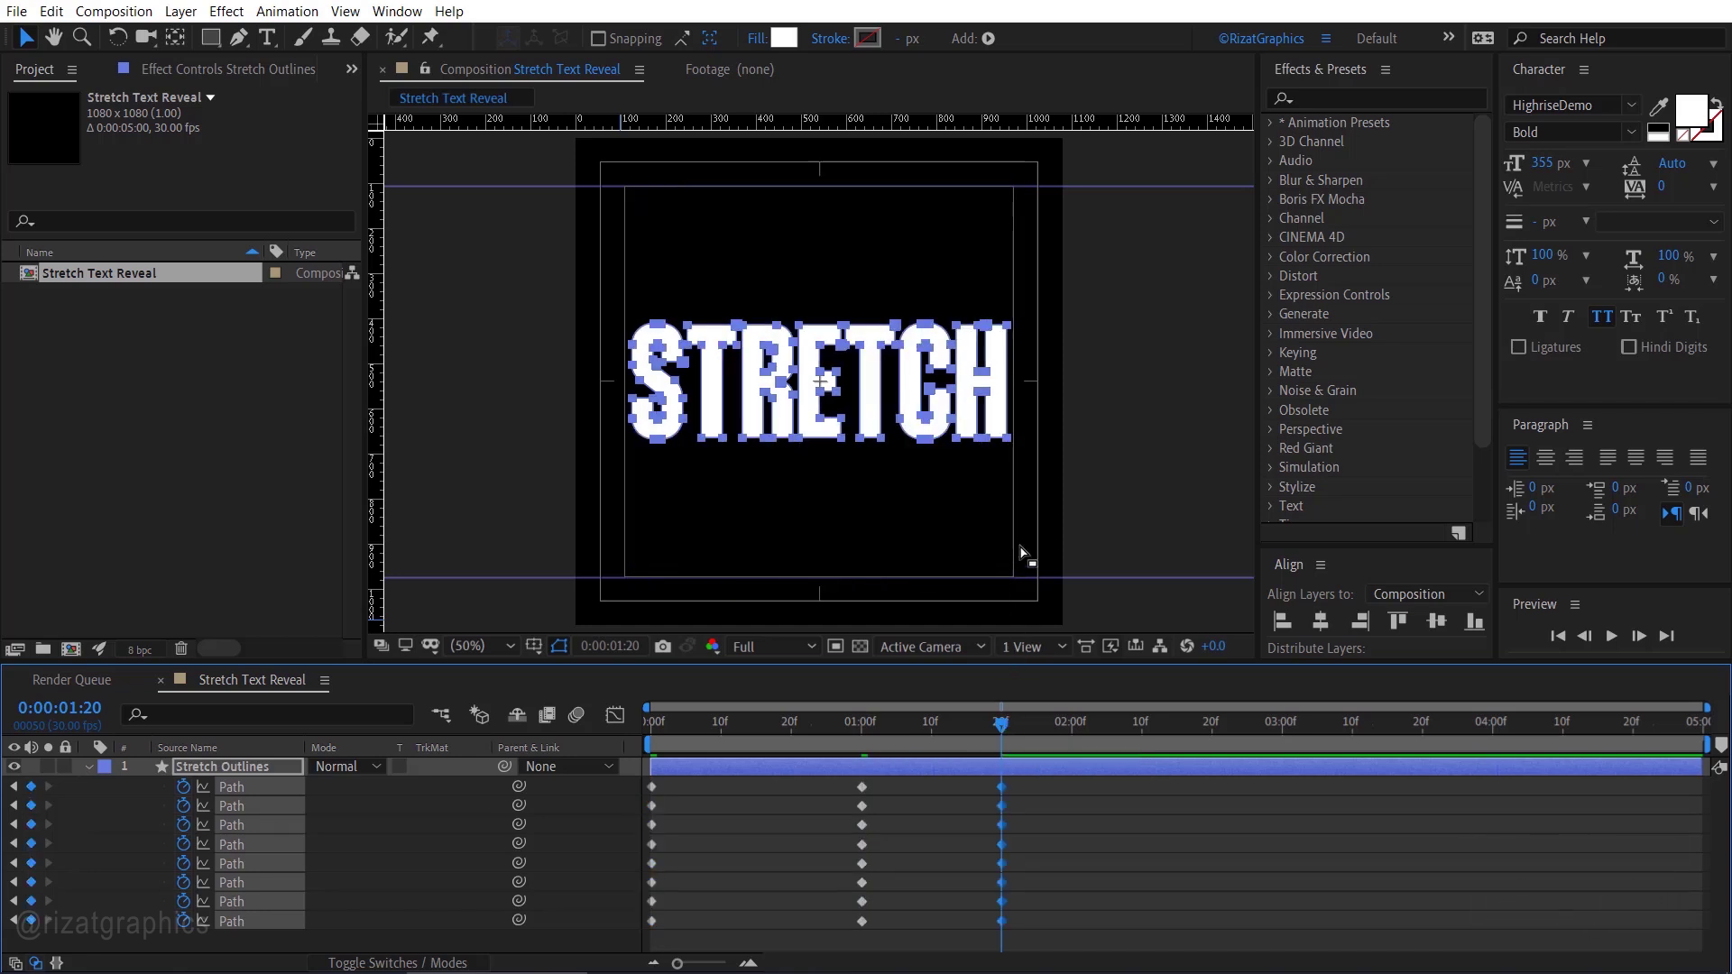
At 1:20, nudge the letters' bottom vertices up two steps and their top vertices down two steps.
{"action": "left_click_drag", "start_coordinate": [1028, 476], "coordinate": [610, 415]}
{"action": "key", "text": "Up"}
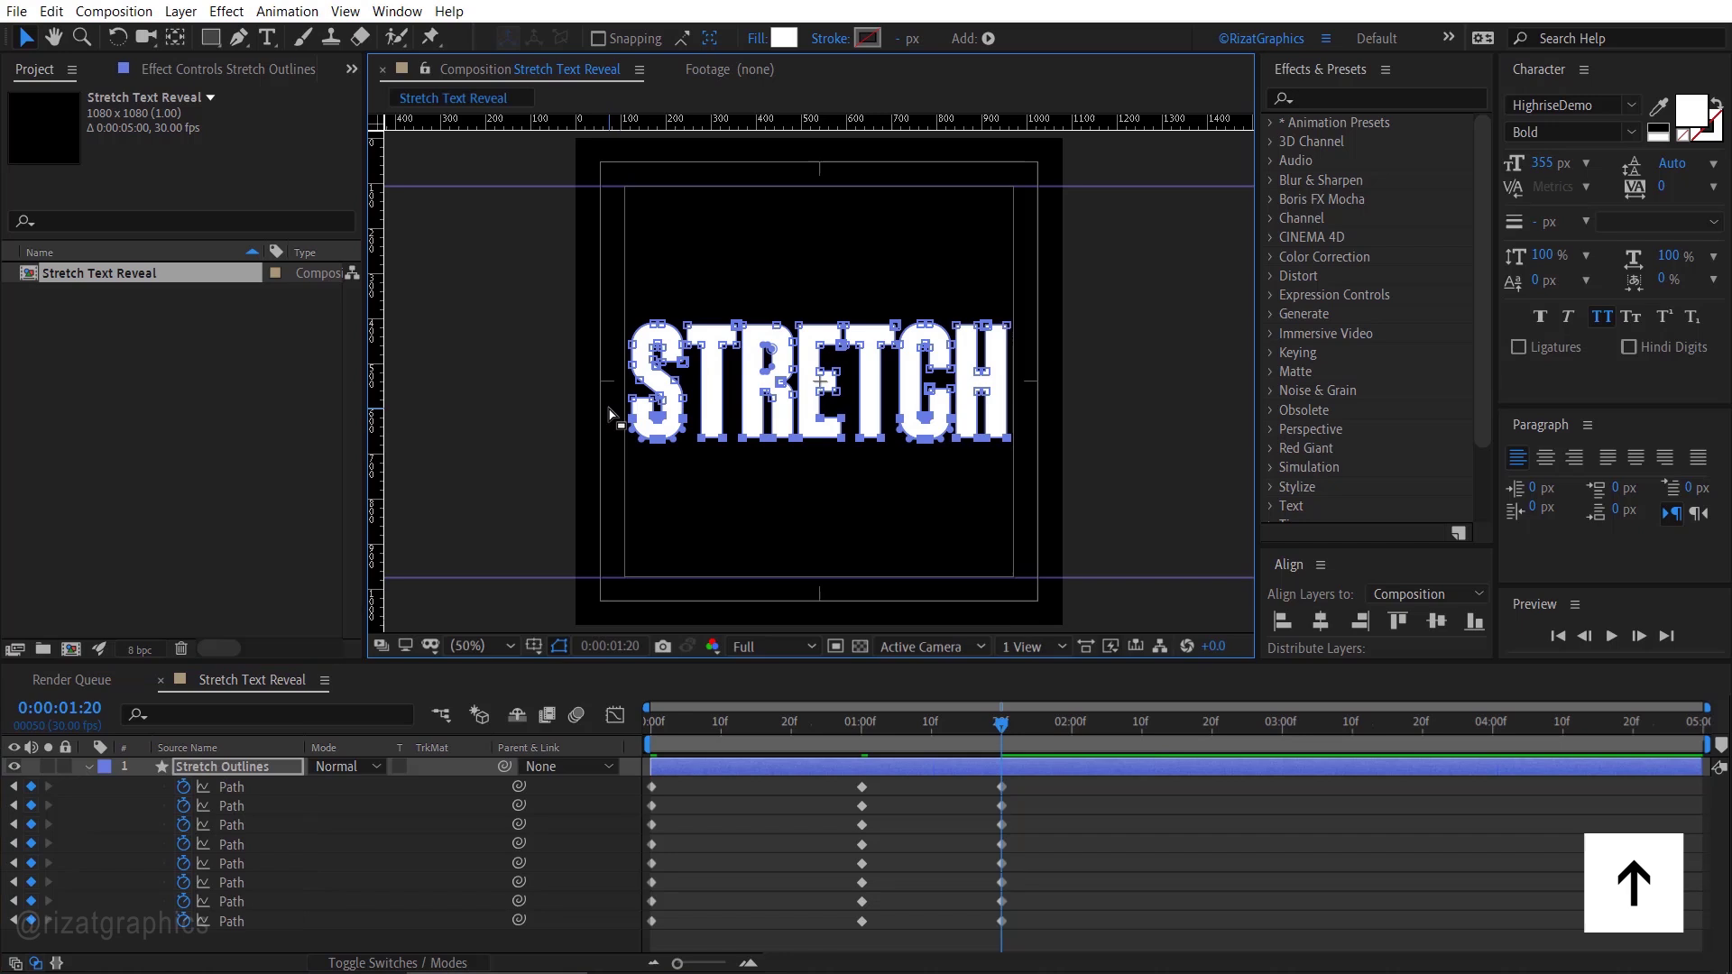
{"action": "key", "text": "Up"}
{"action": "key", "text": "Up"}
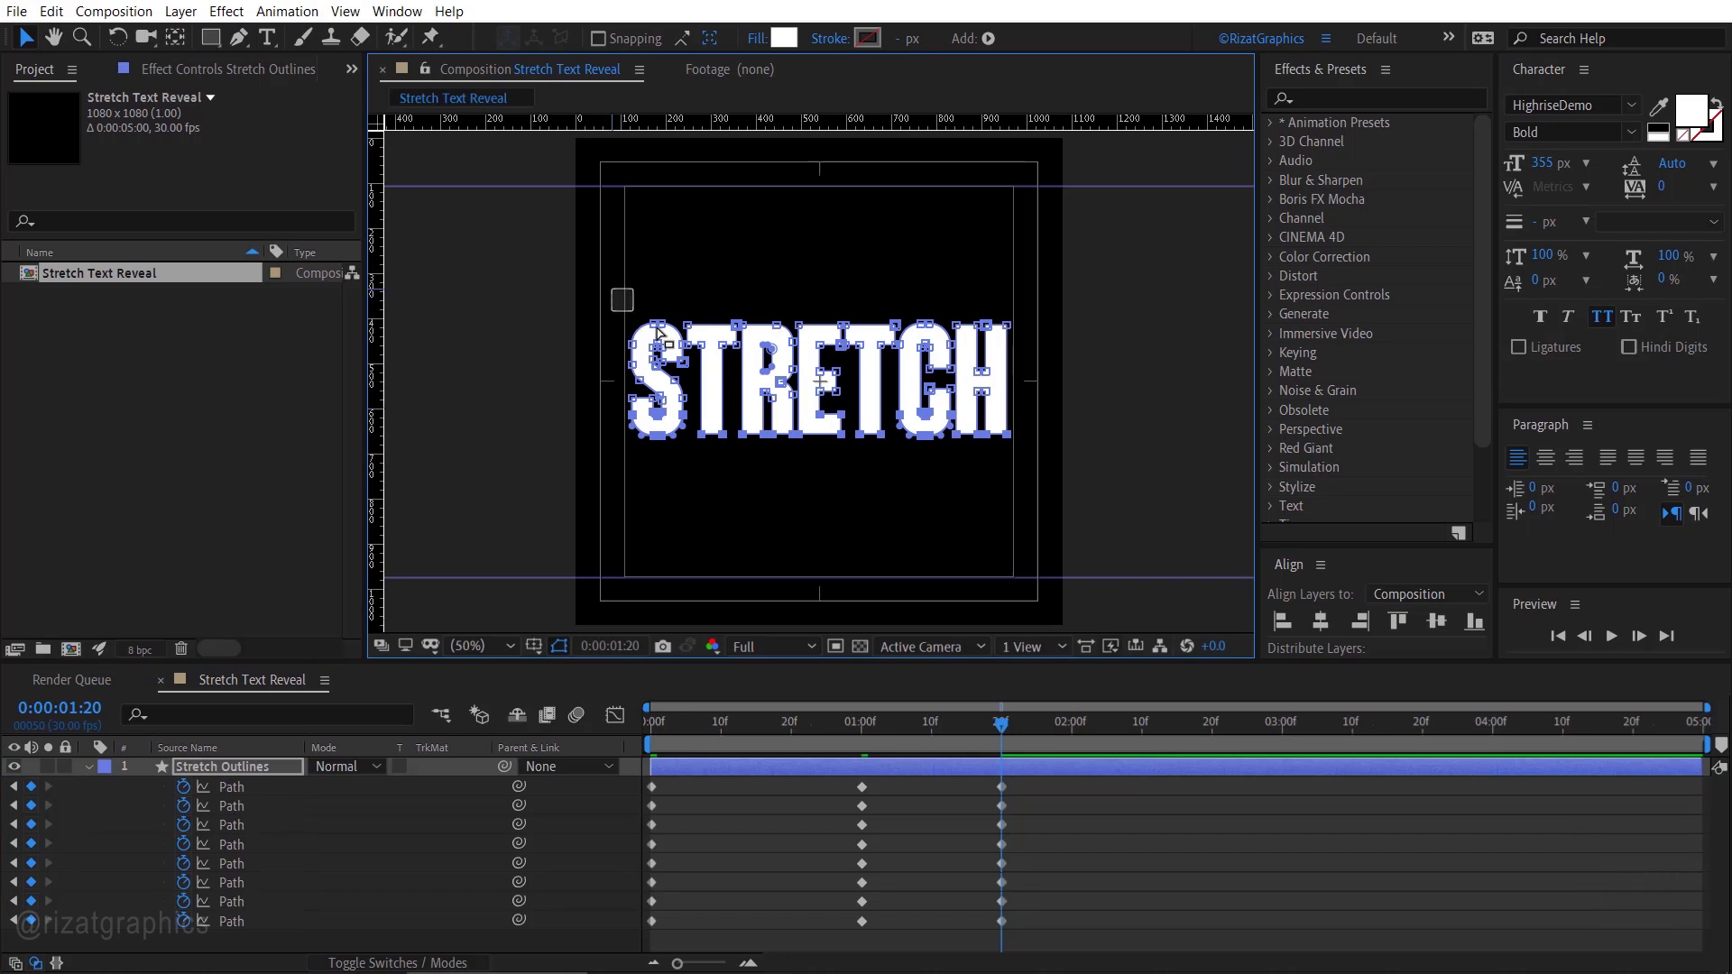
{"action": "left_click_drag", "start_coordinate": [658, 332], "coordinate": [1027, 356]}
{"action": "key", "text": "Down"}
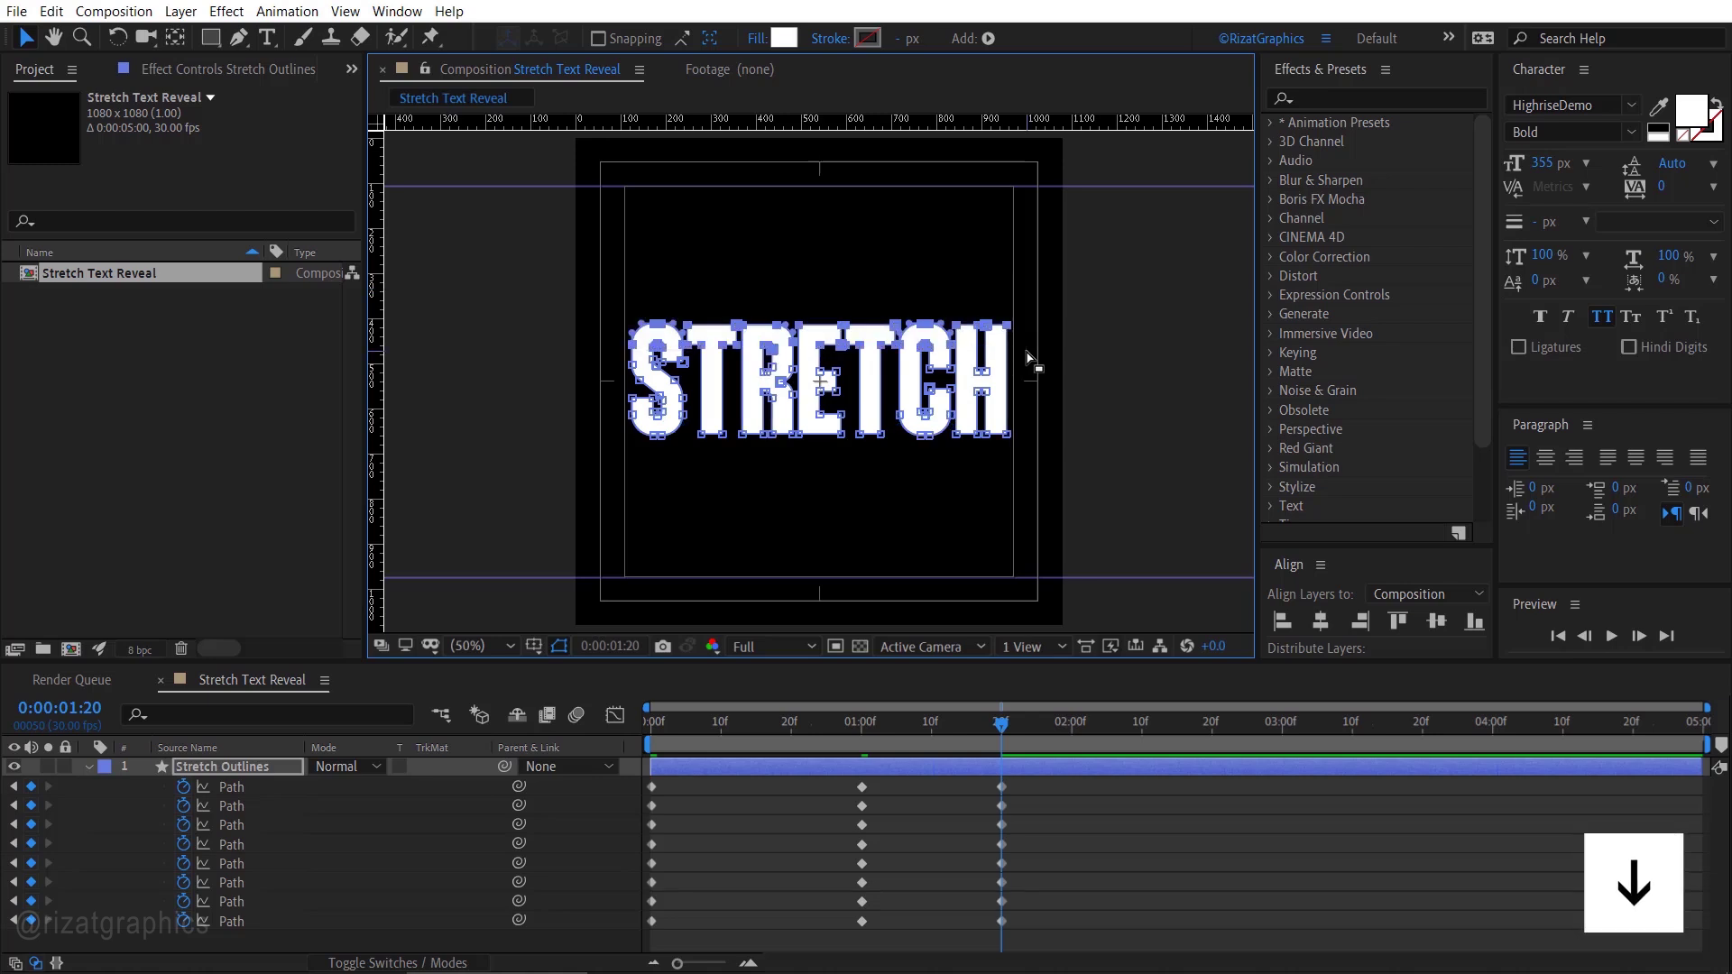
{"action": "key", "text": "Down"}
{"action": "key", "text": "Down"}
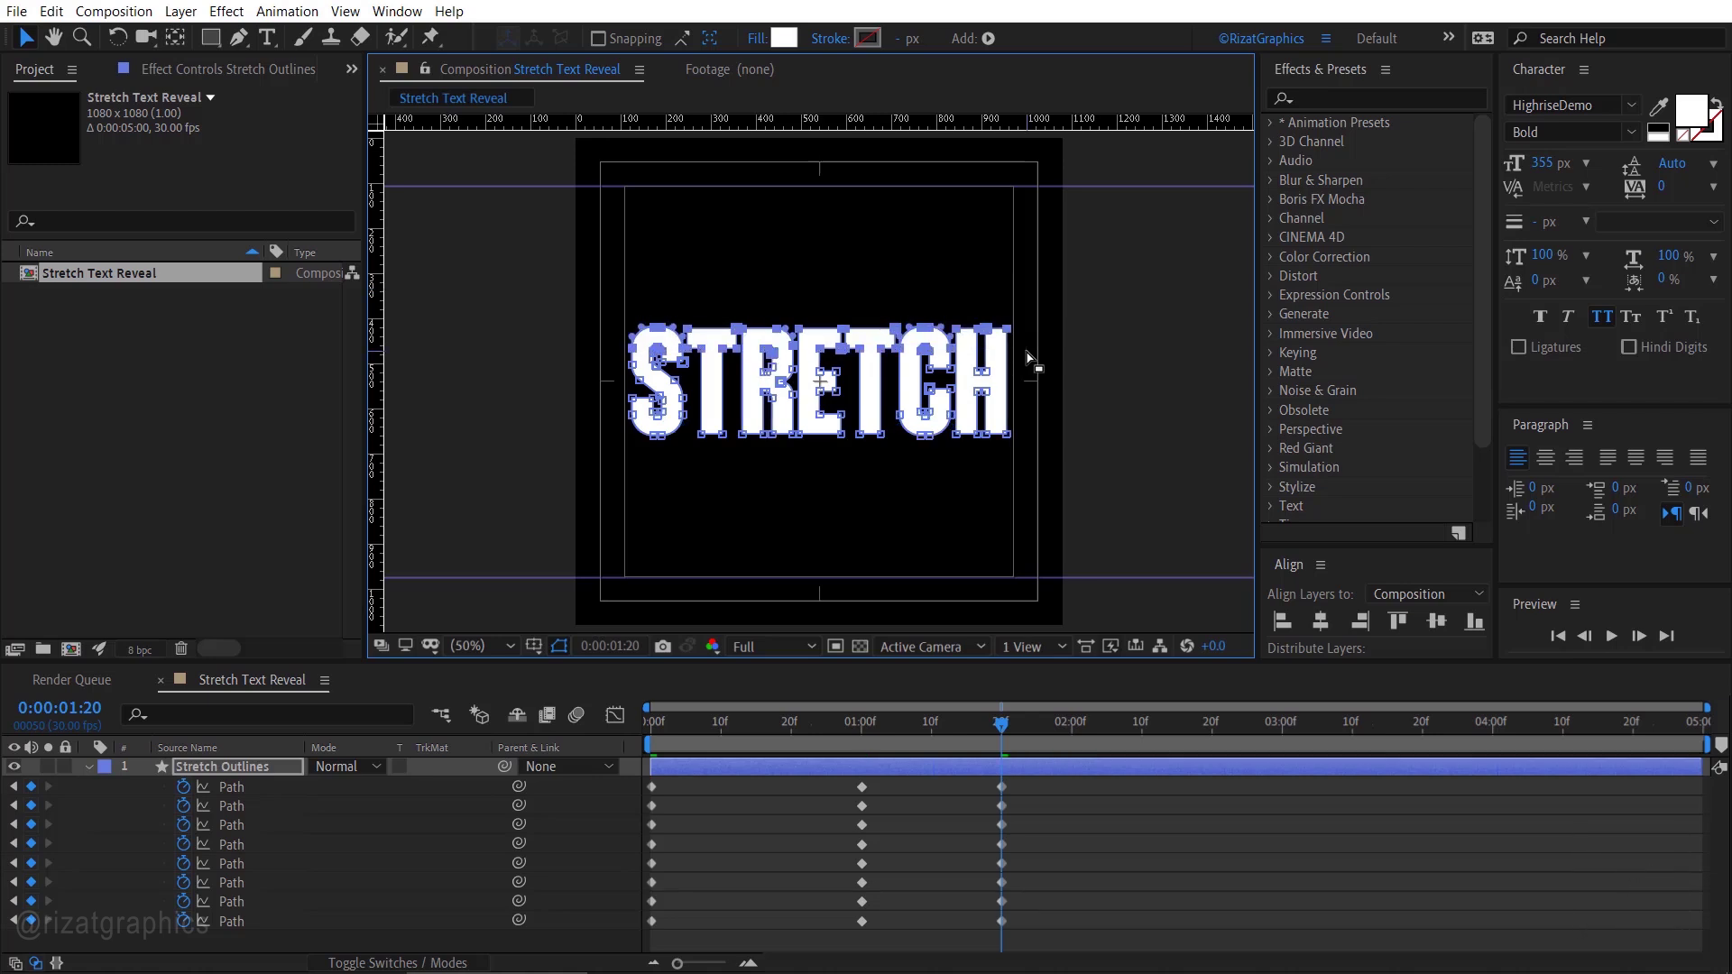
Paste the original letter shapes at 2 seconds and end the work area at 2:05.
{"action": "left_click", "coordinate": [1072, 724]}
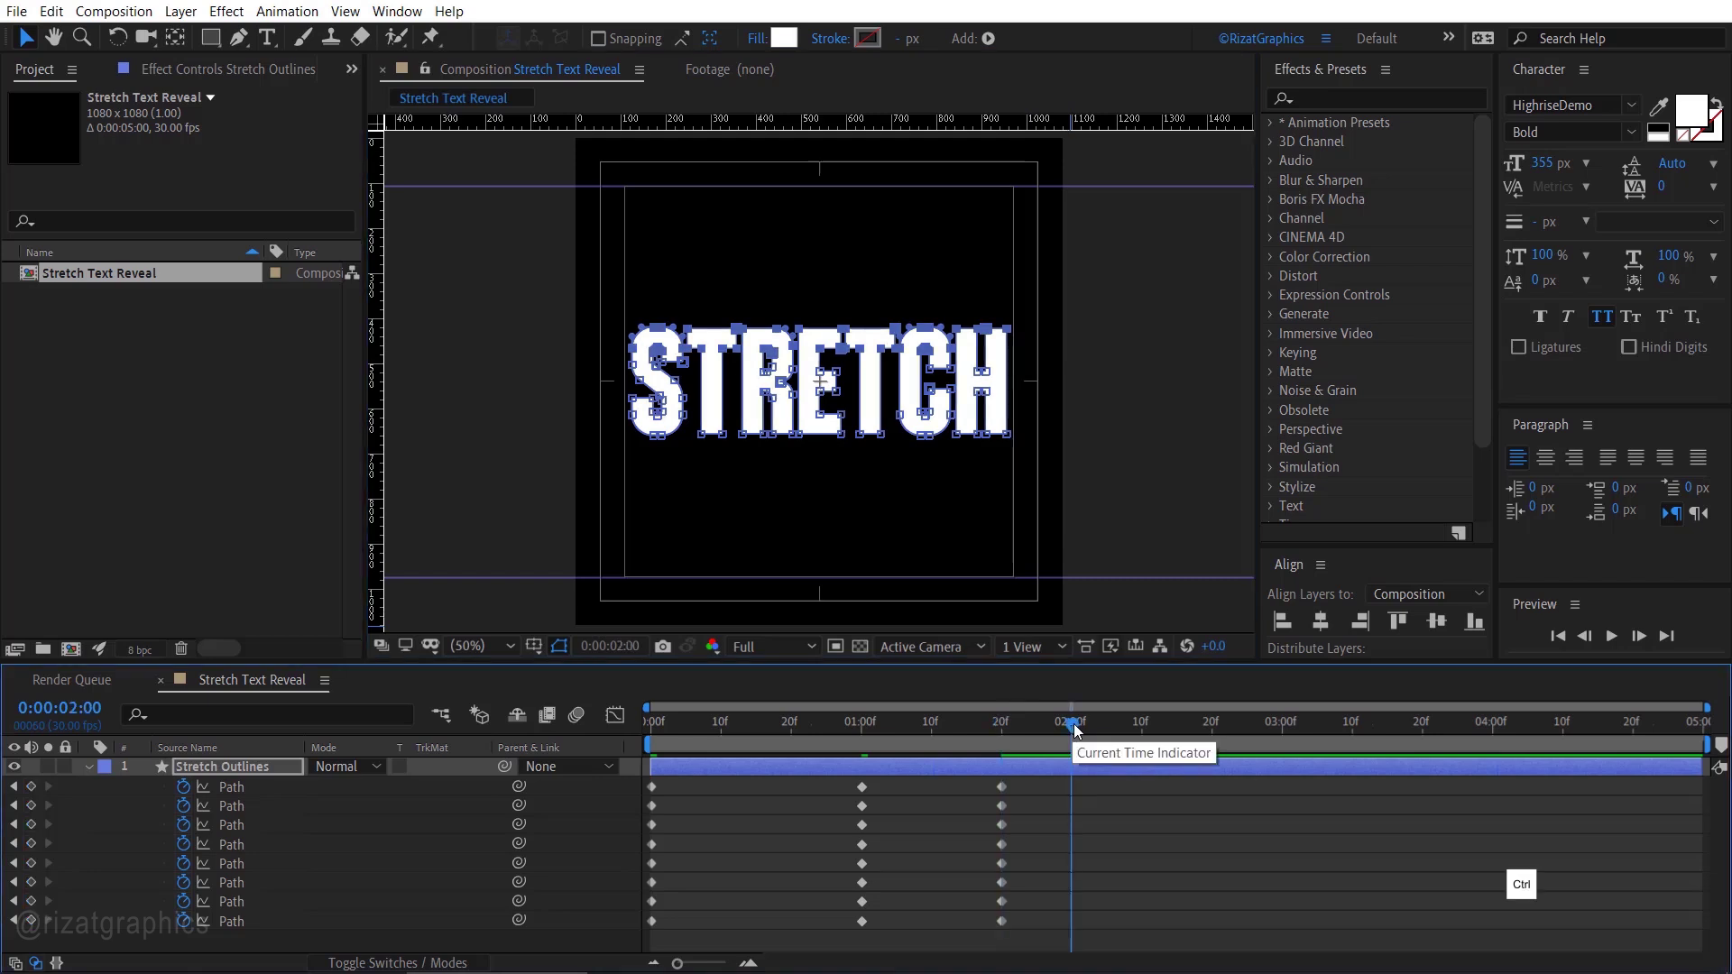
{"action": "key", "text": "ctrl+v"}
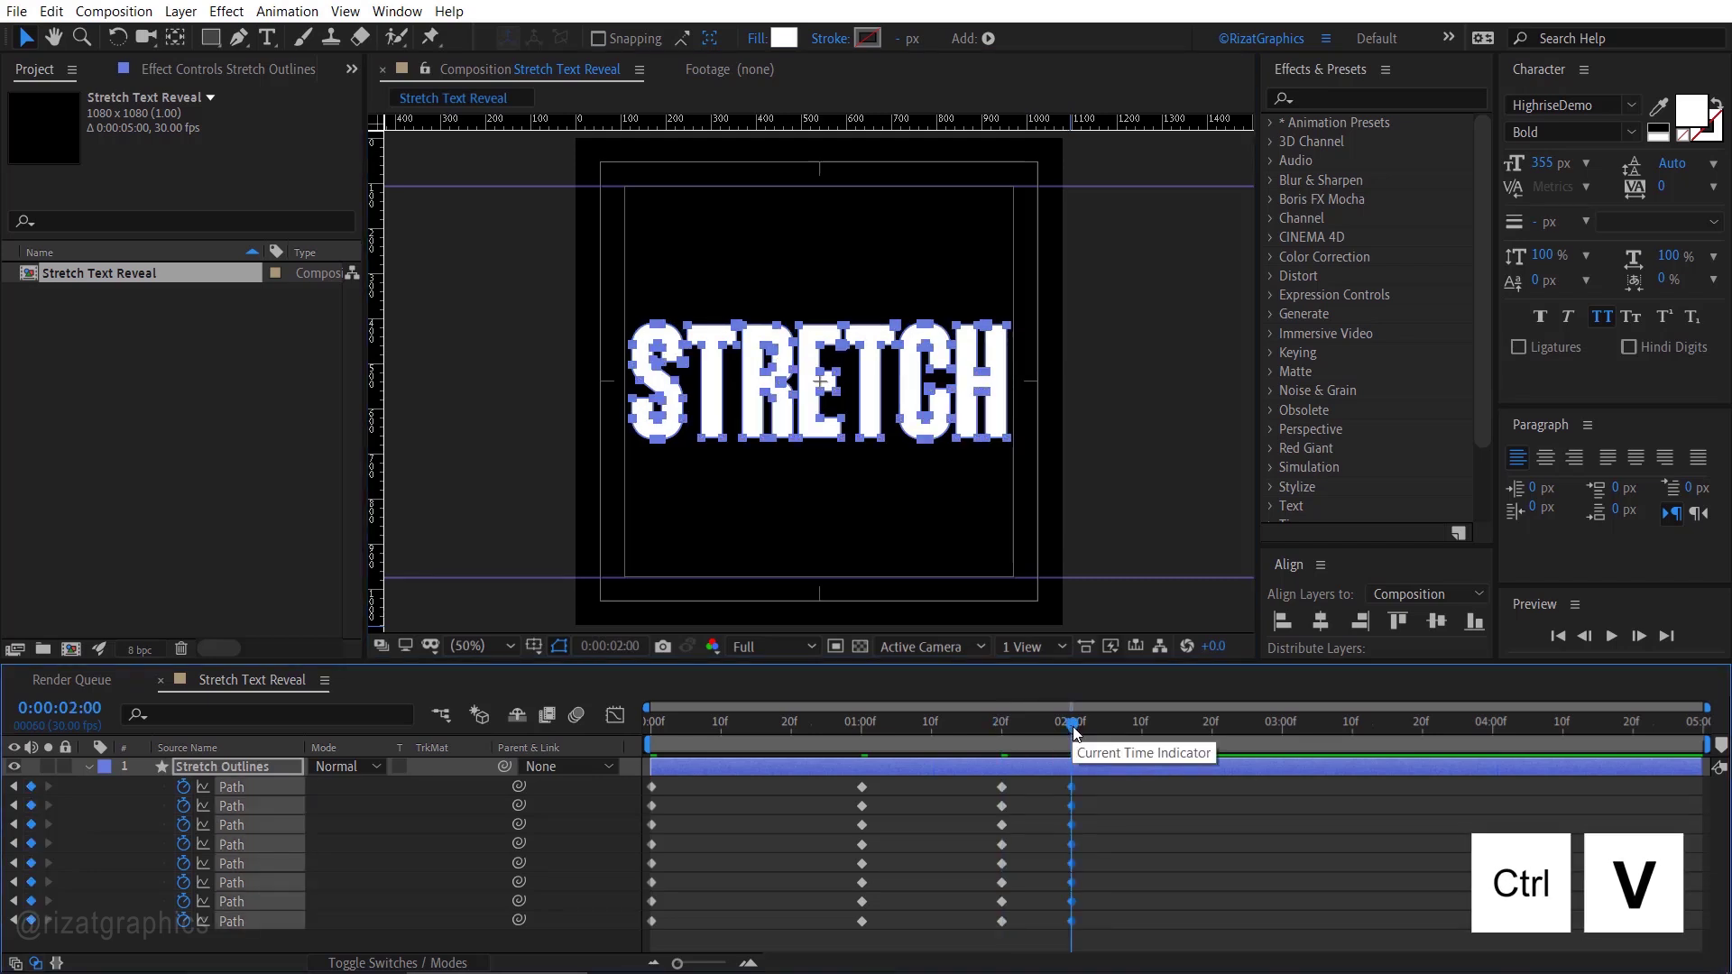
{"action": "left_click", "coordinate": [1107, 727]}
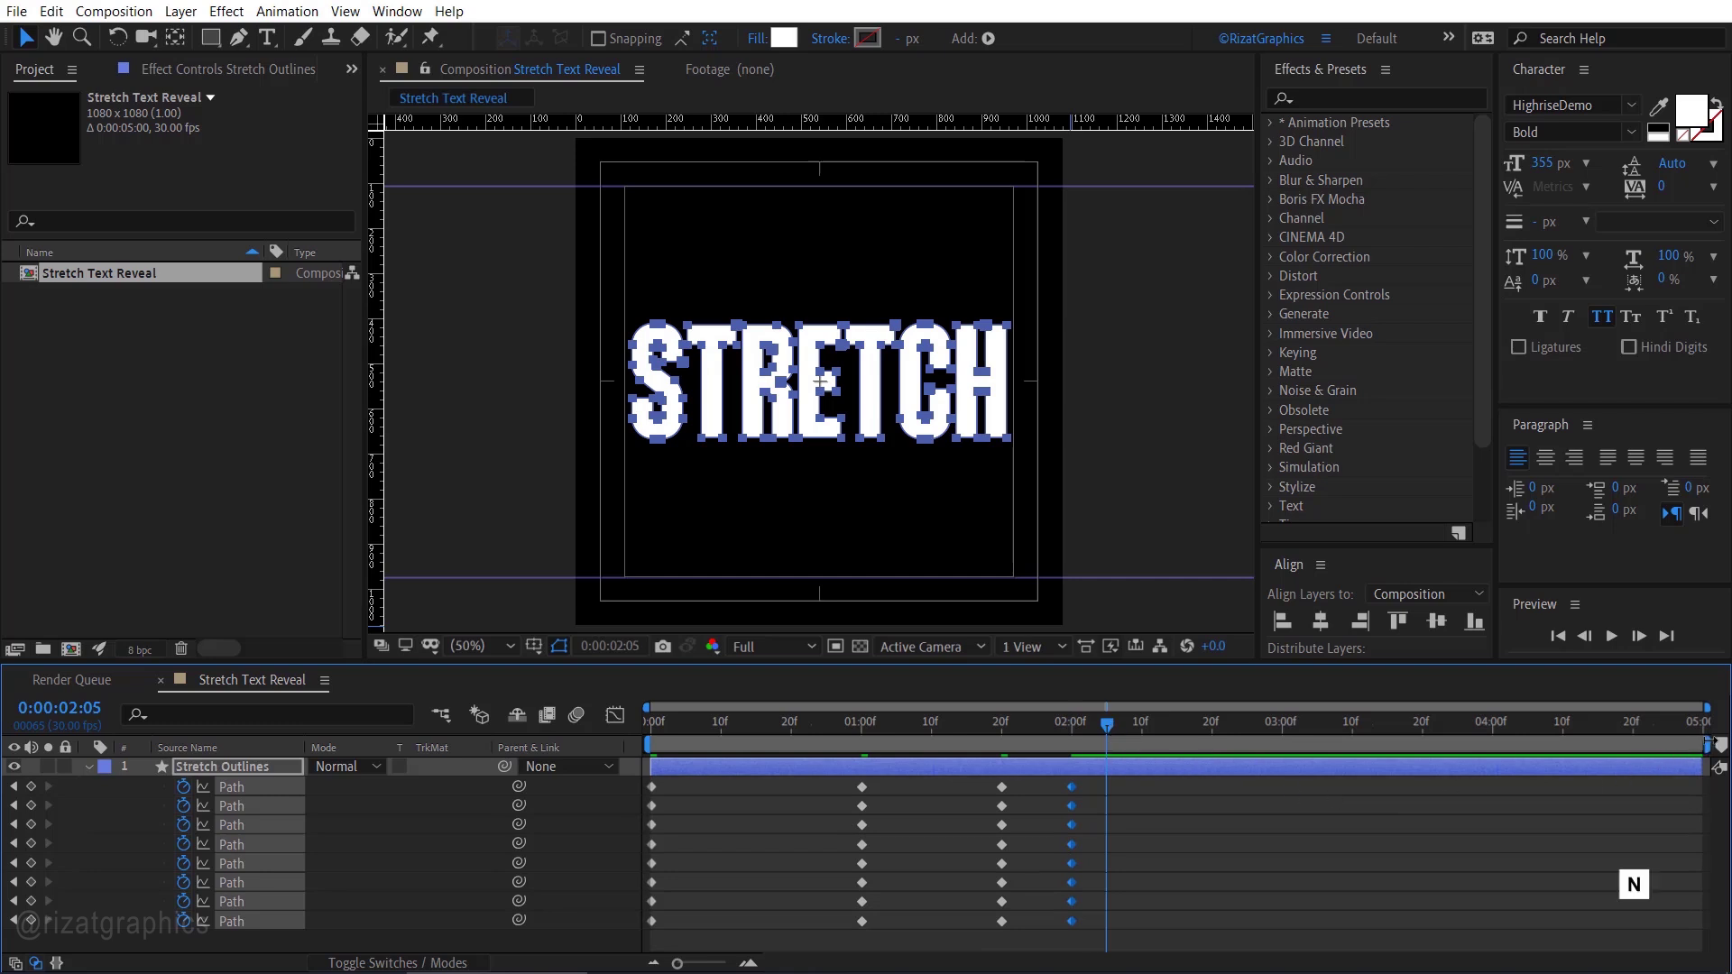
{"action": "left_click_drag", "start_coordinate": [1708, 744], "coordinate": [1119, 745]}
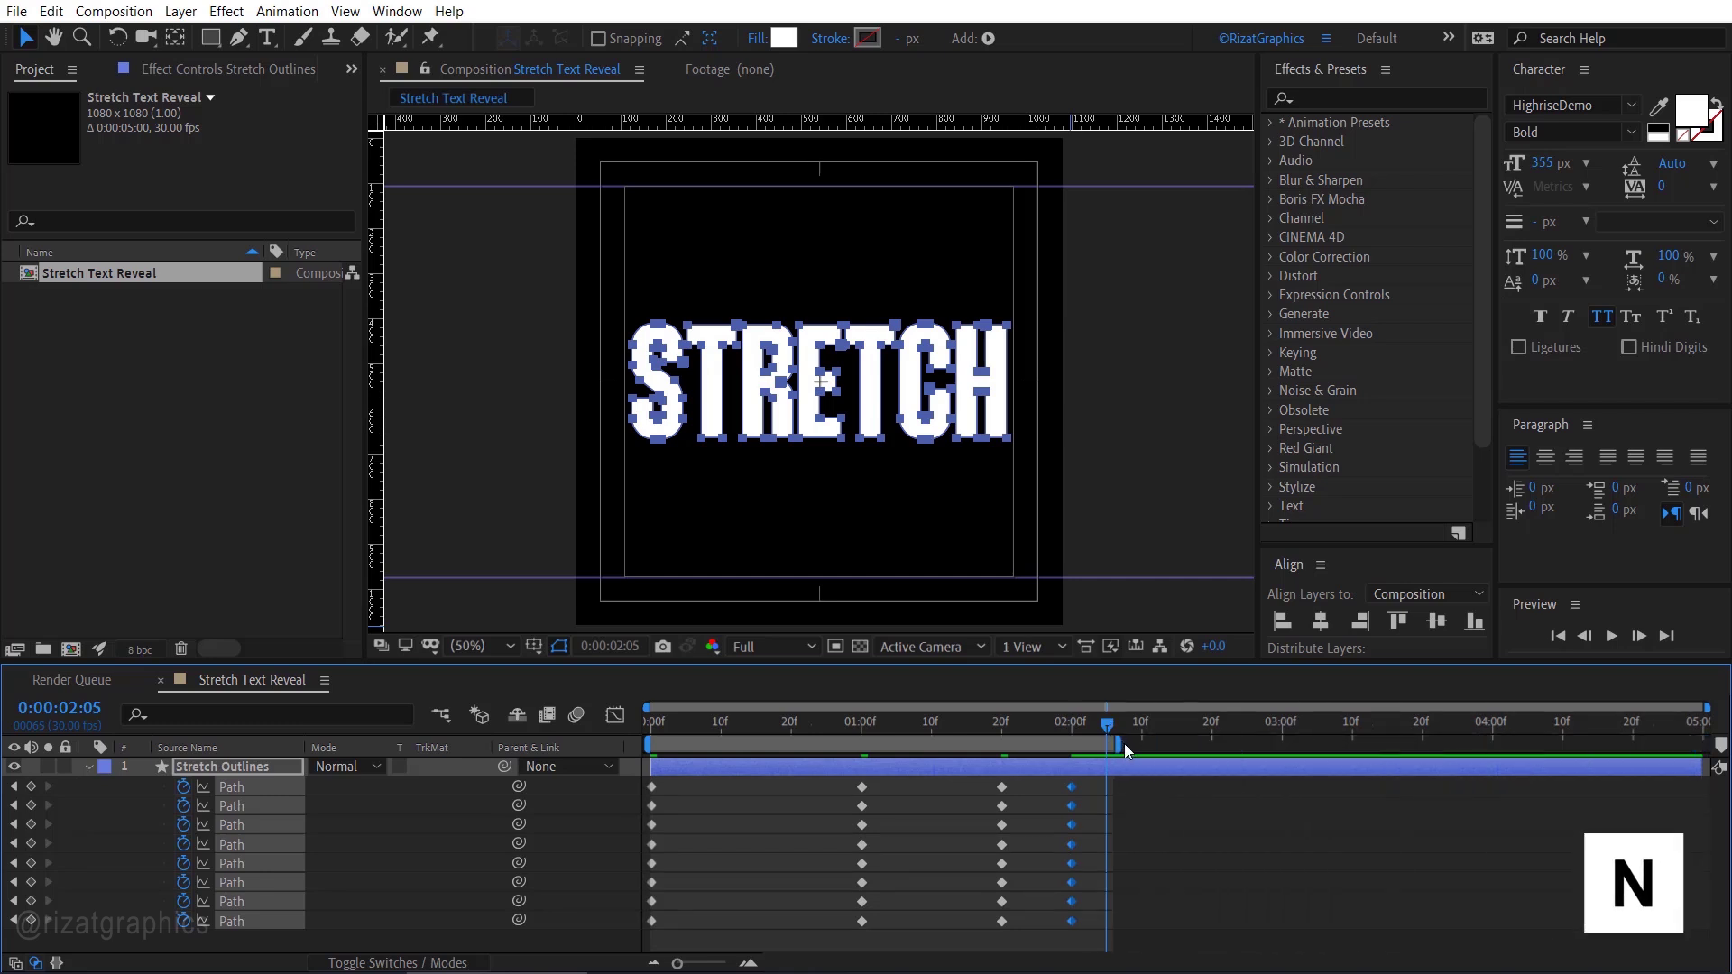
Apply Easy Ease to all the selected Path keyframes via Keyframe Assistant.
{"action": "left_click_drag", "start_coordinate": [1086, 788], "coordinate": [647, 938]}
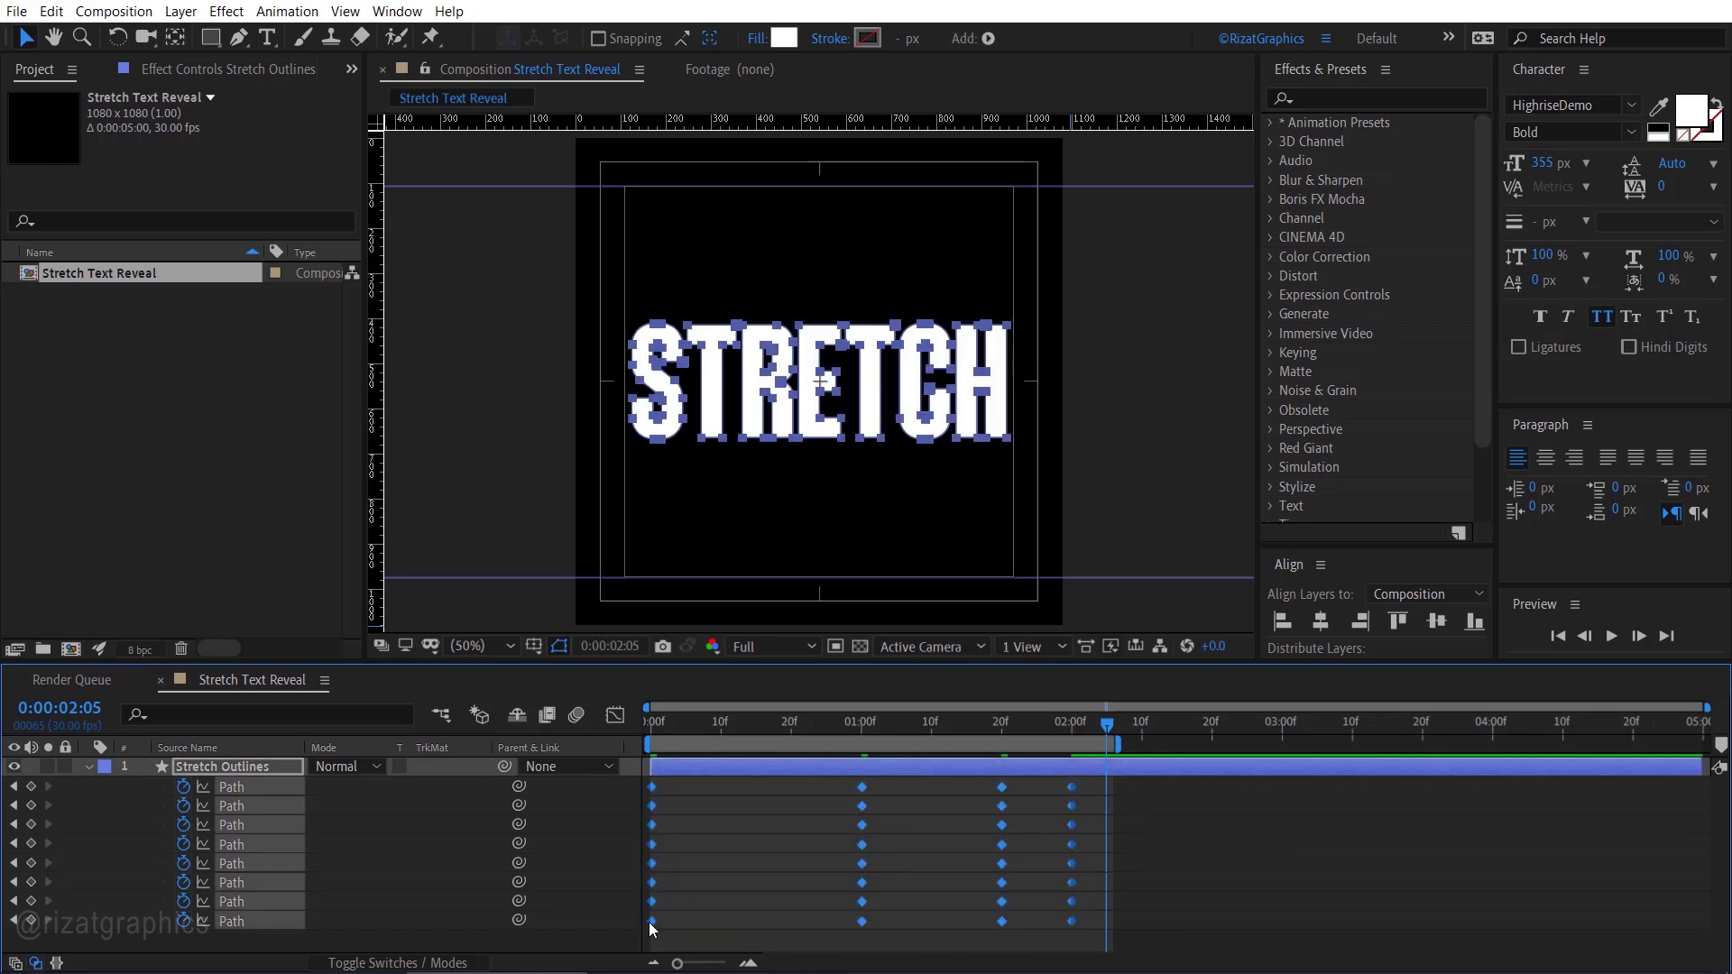
{"action": "right_click", "coordinate": [650, 921]}
{"action": "mouse_move", "coordinate": [679, 912]}
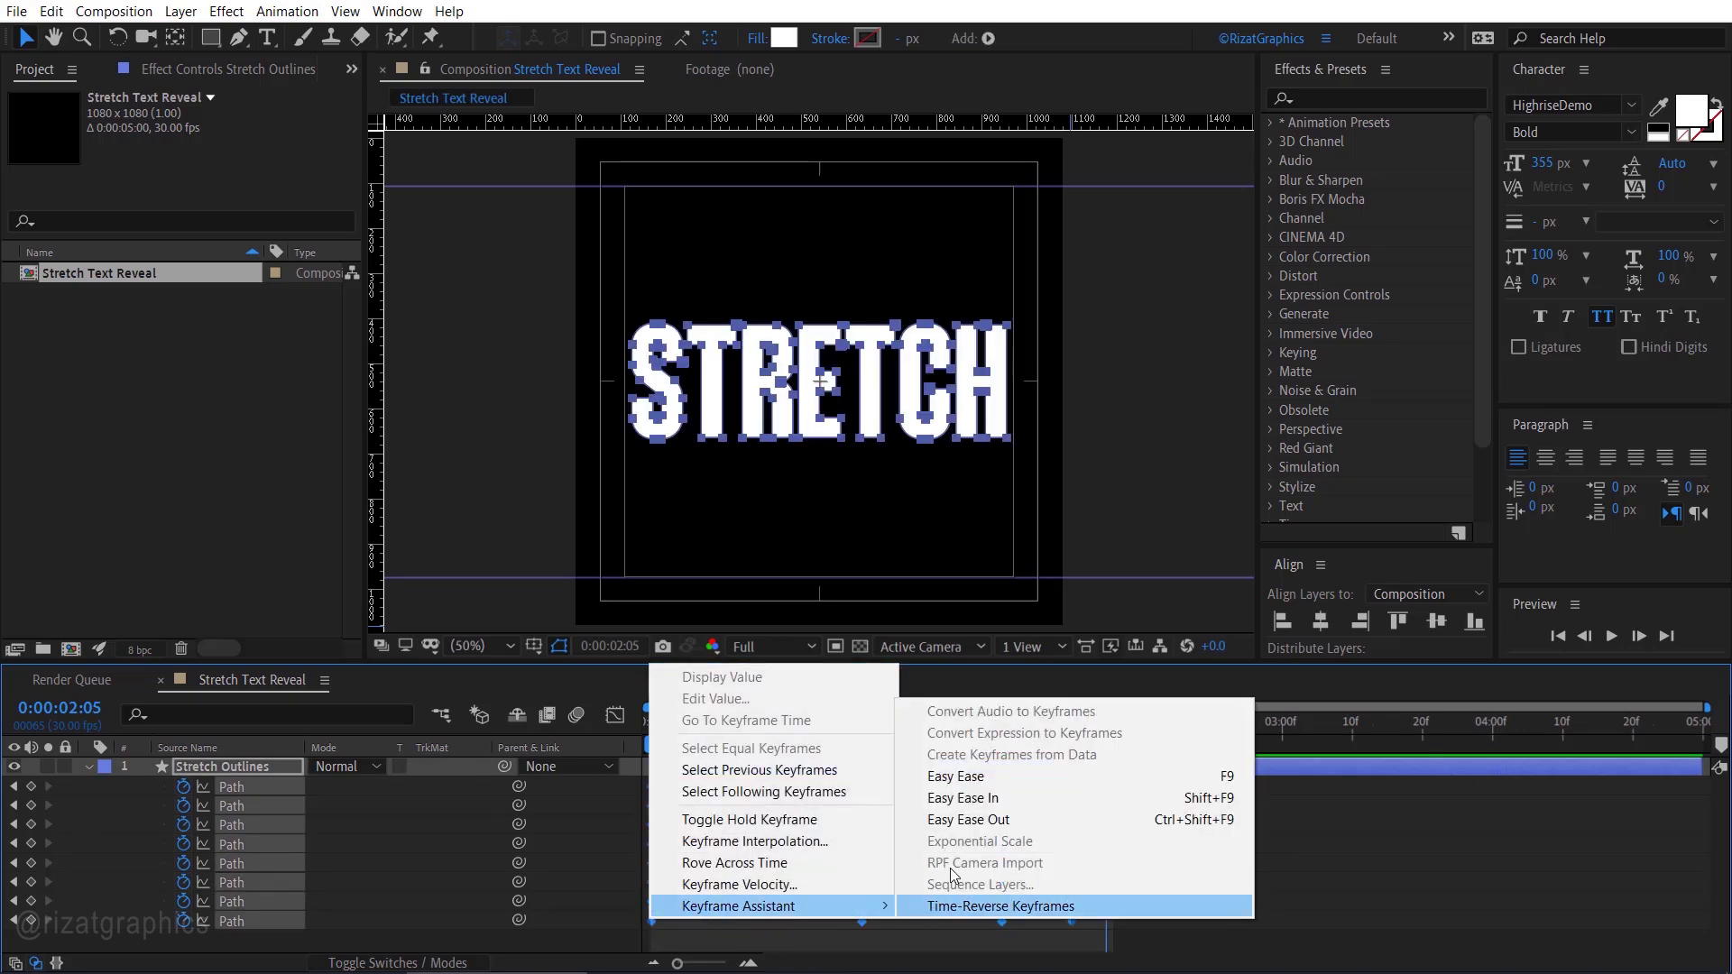
{"action": "left_click", "coordinate": [988, 782]}
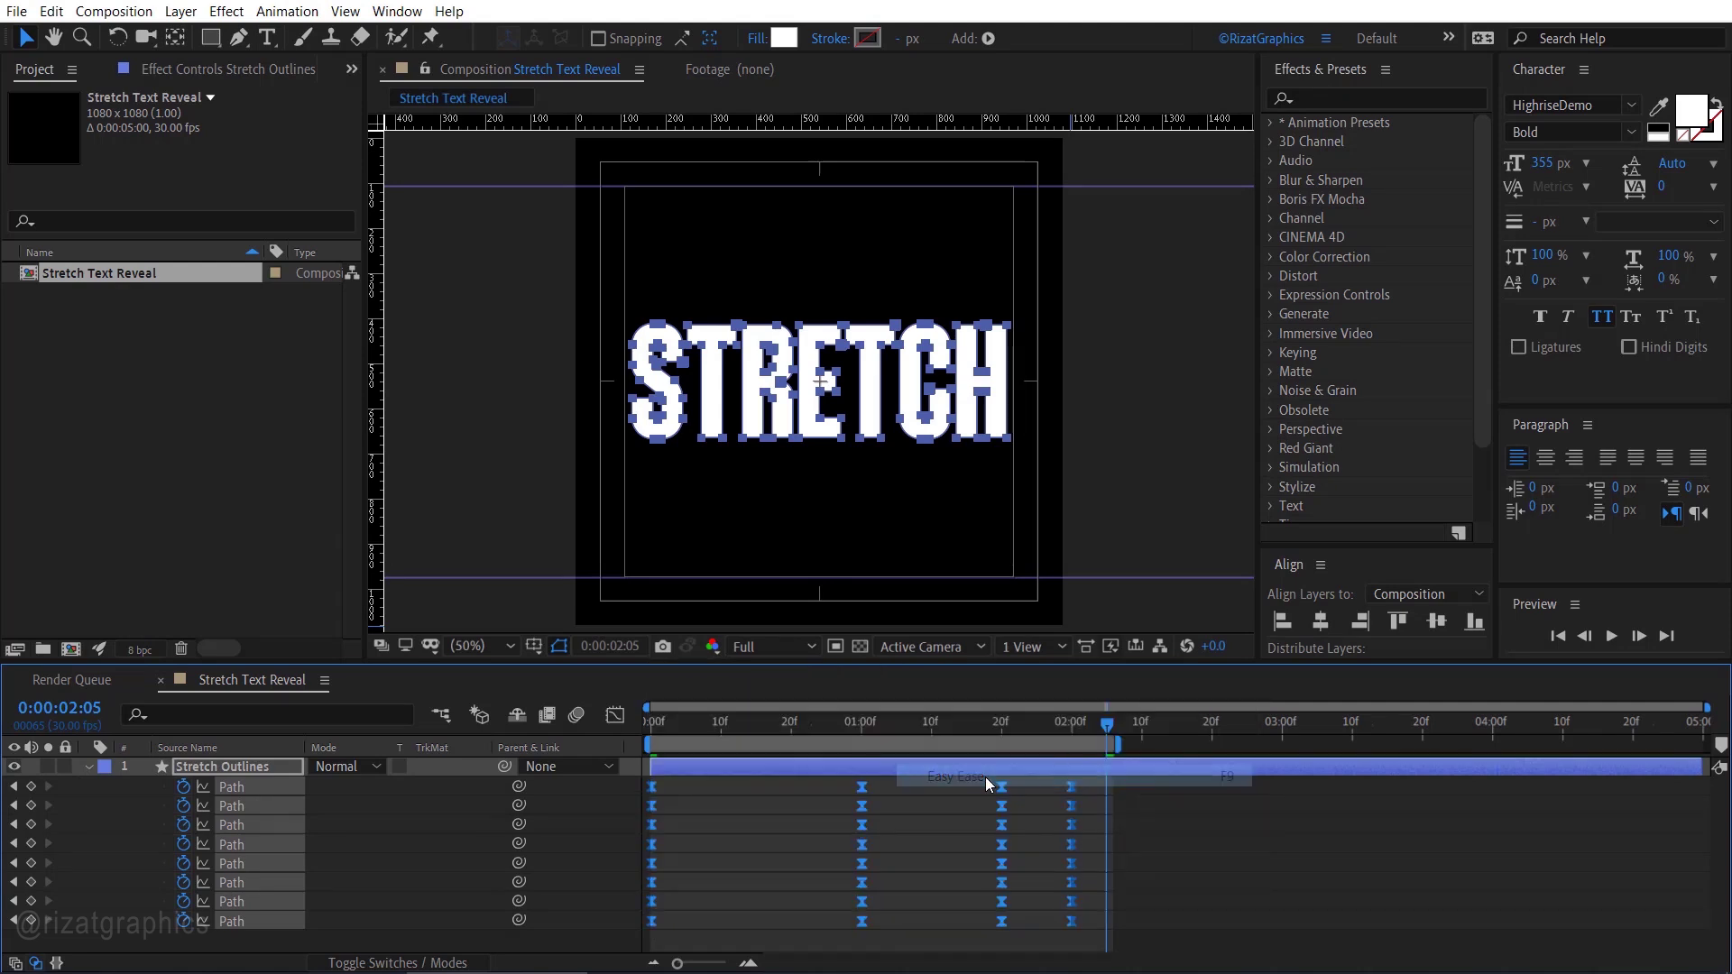
Raise the Path keyframes' ease influence to about 70% for sharper speed peaks, then return to the start.
{"action": "left_click", "coordinate": [611, 722]}
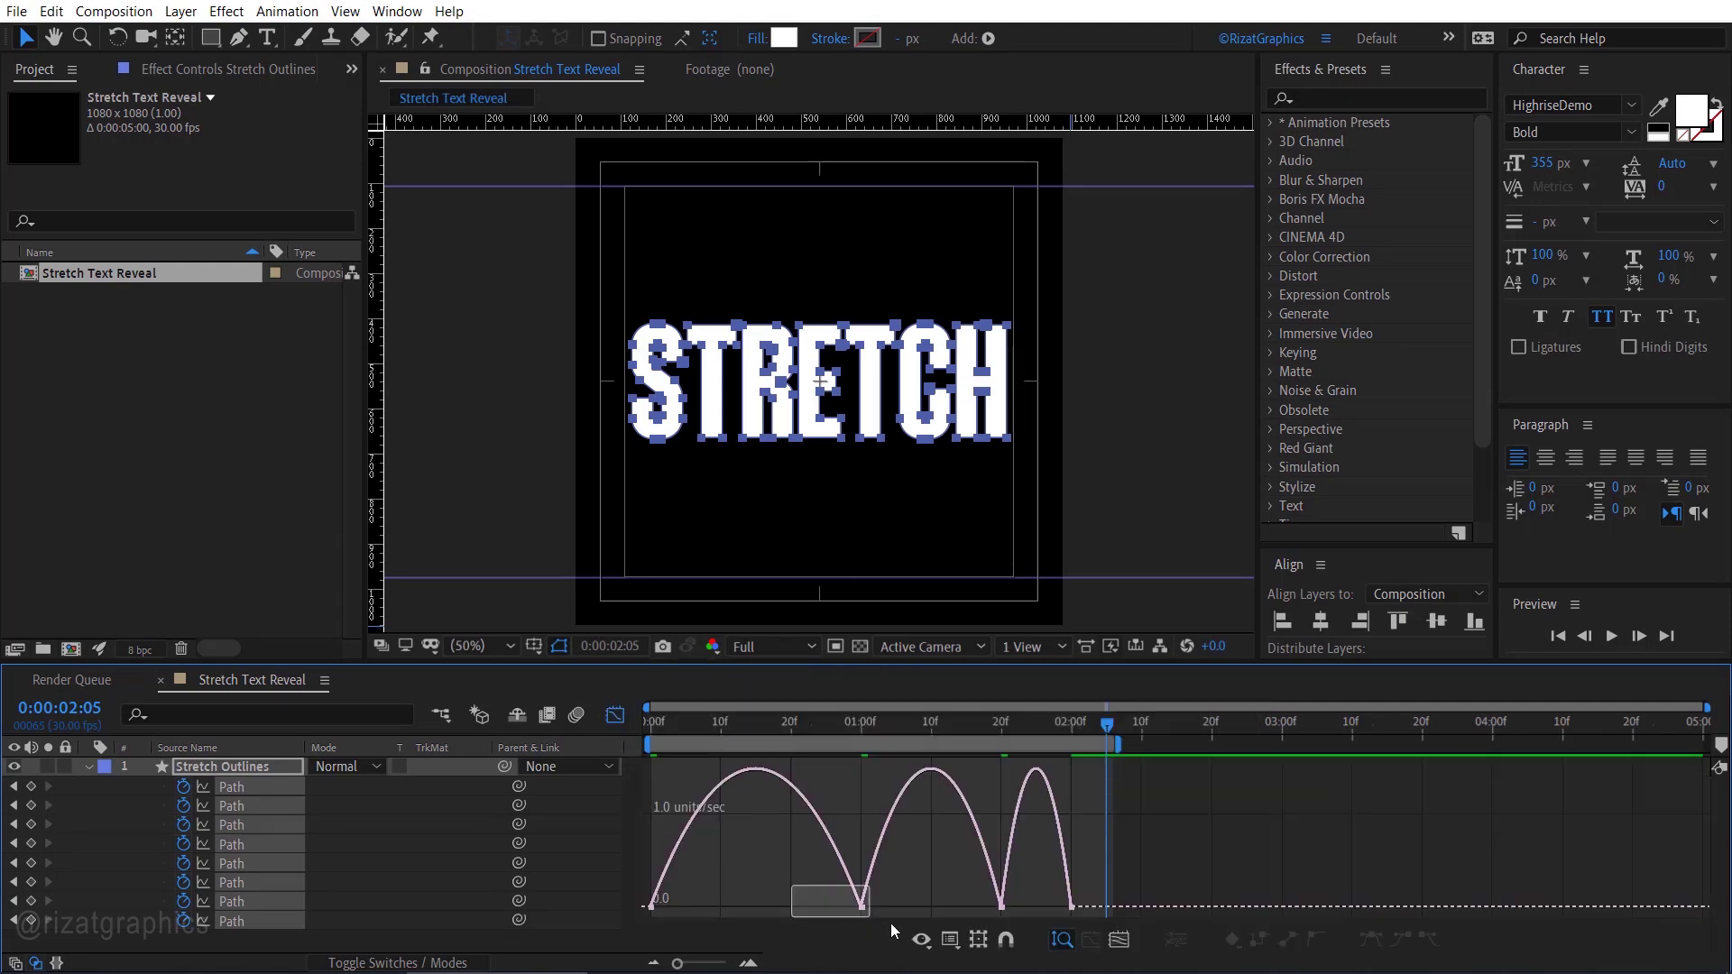
{"action": "left_click_drag", "start_coordinate": [891, 923], "coordinate": [1050, 909]}
{"action": "left_click", "coordinate": [925, 915]}
{"action": "left_click", "coordinate": [1071, 907]}
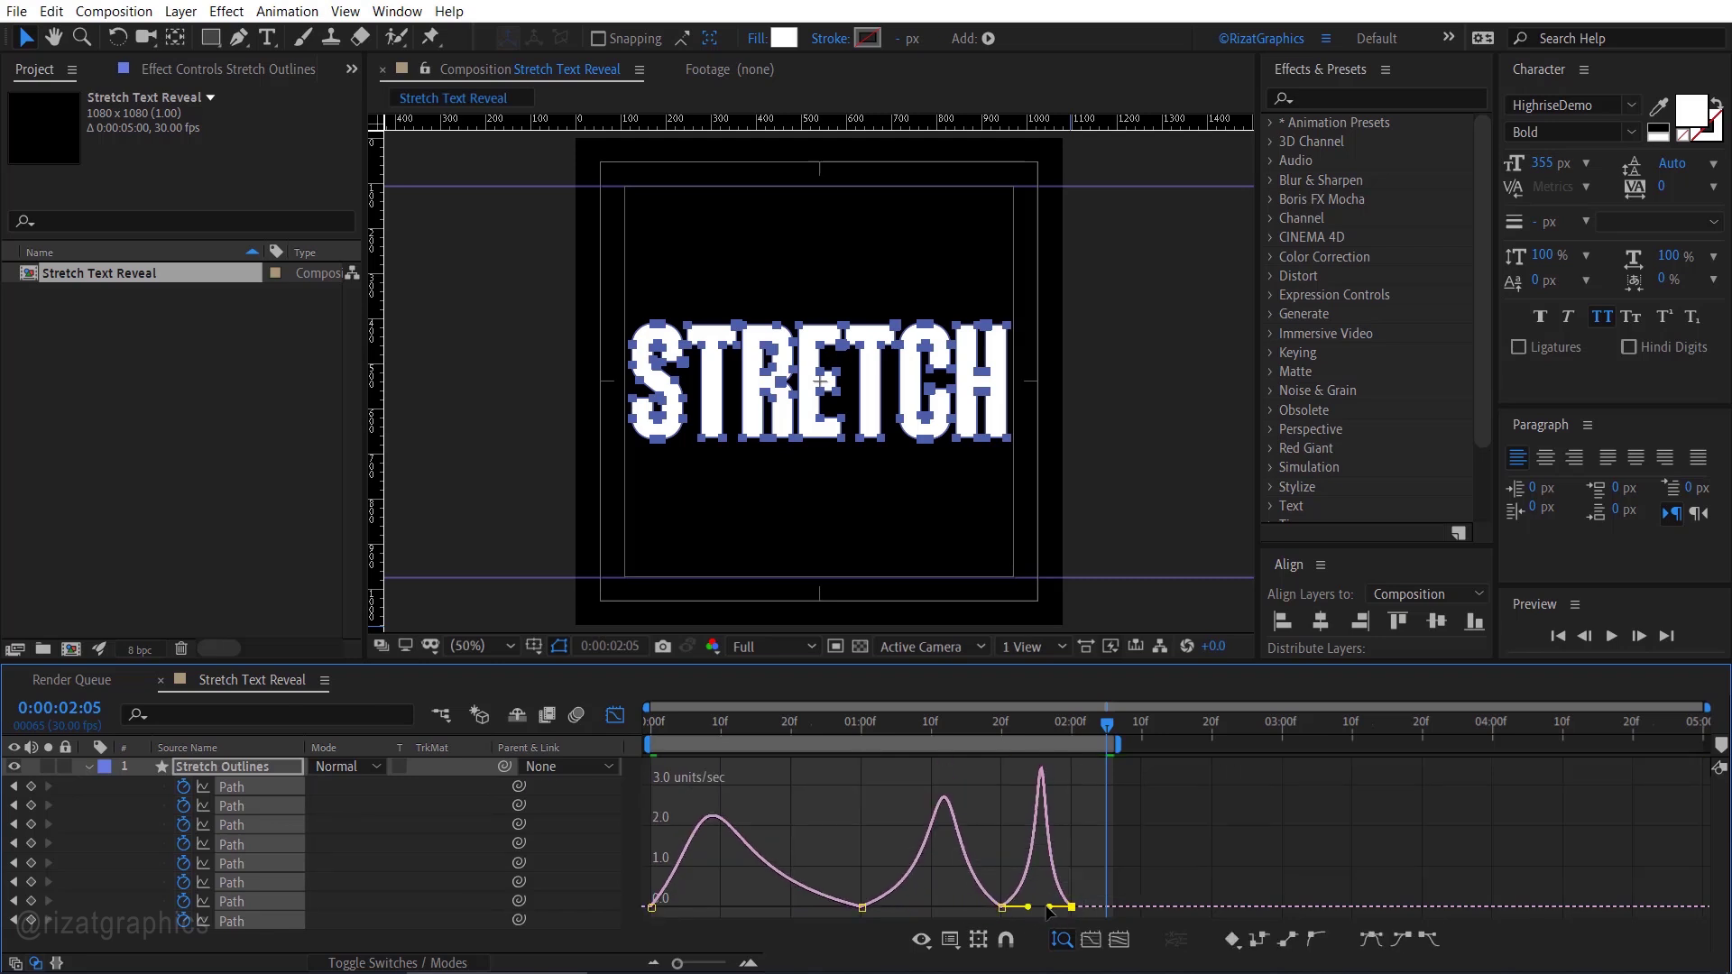
{"action": "left_click", "coordinate": [613, 719]}
{"action": "left_click", "coordinate": [648, 729]}
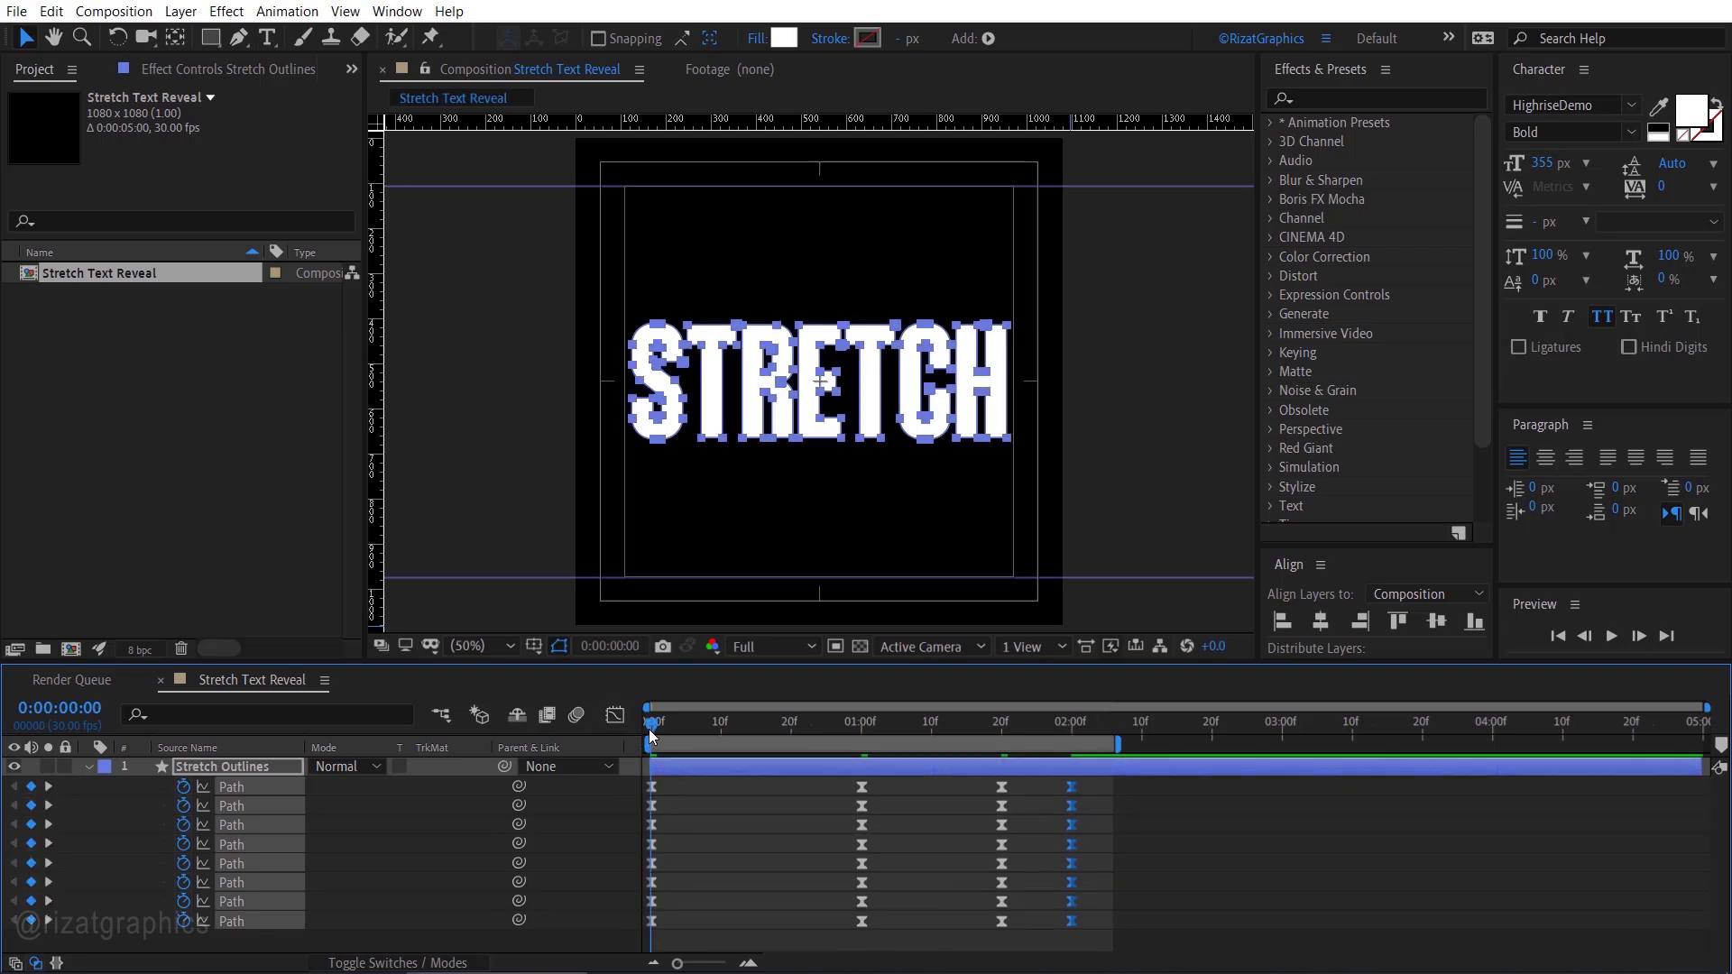
{"action": "left_click", "coordinate": [1612, 637]}
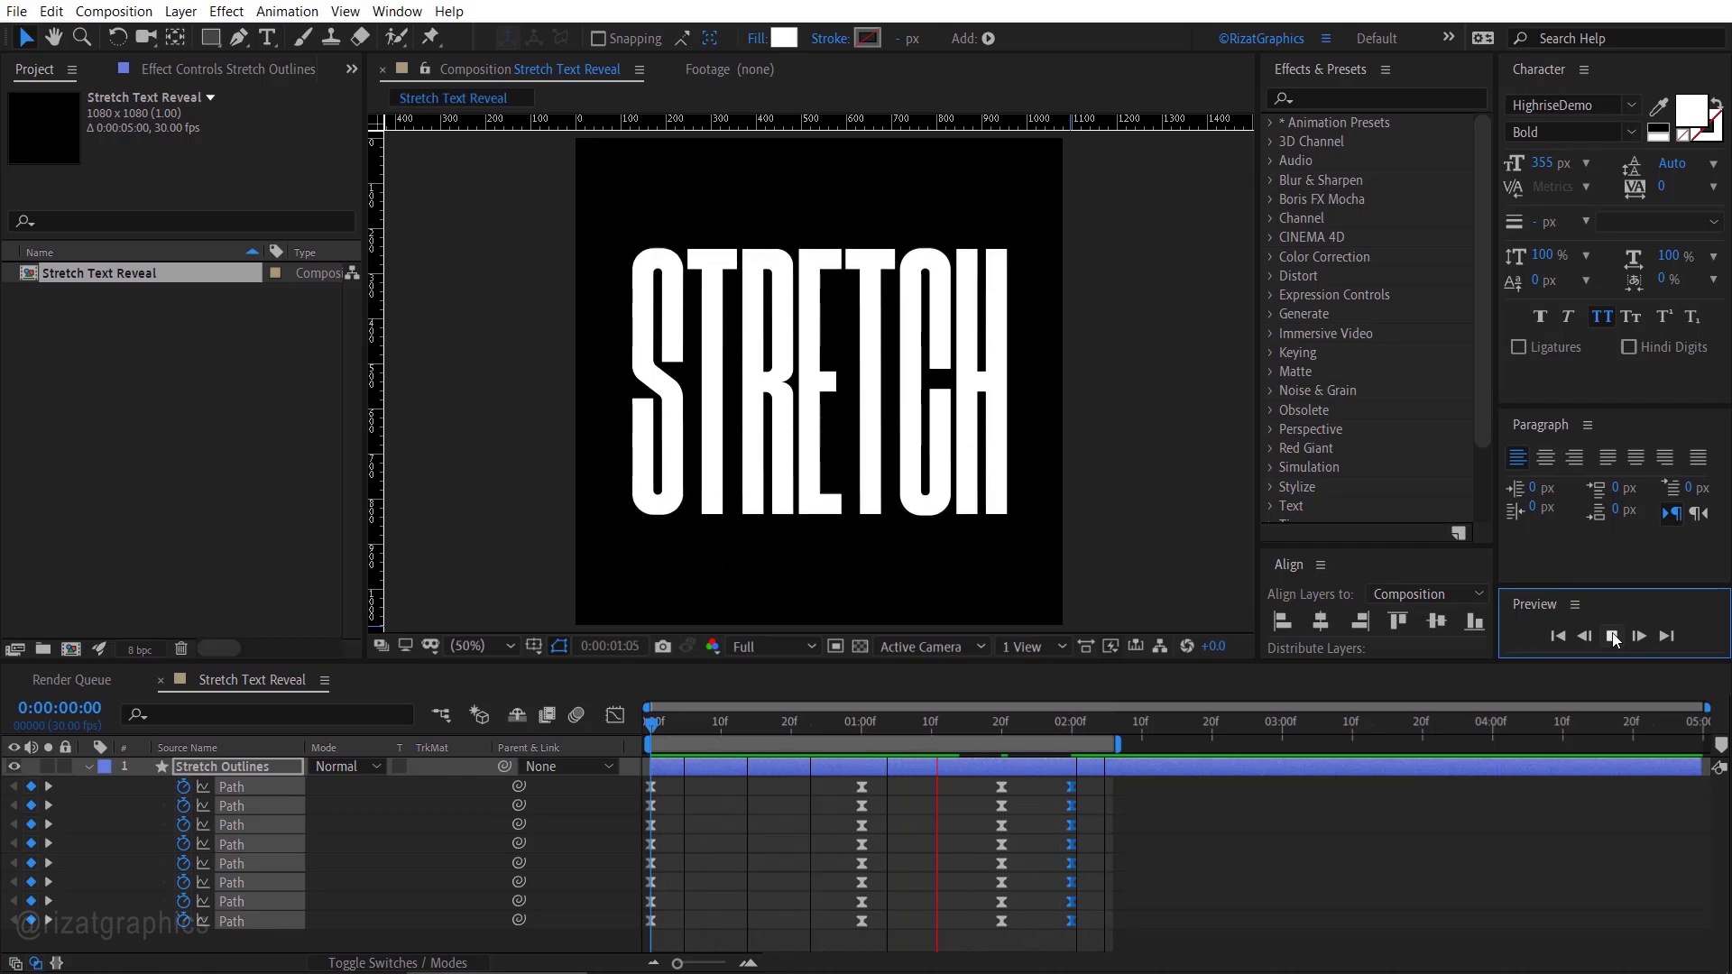
{"action": "left_click", "coordinate": [1612, 637]}
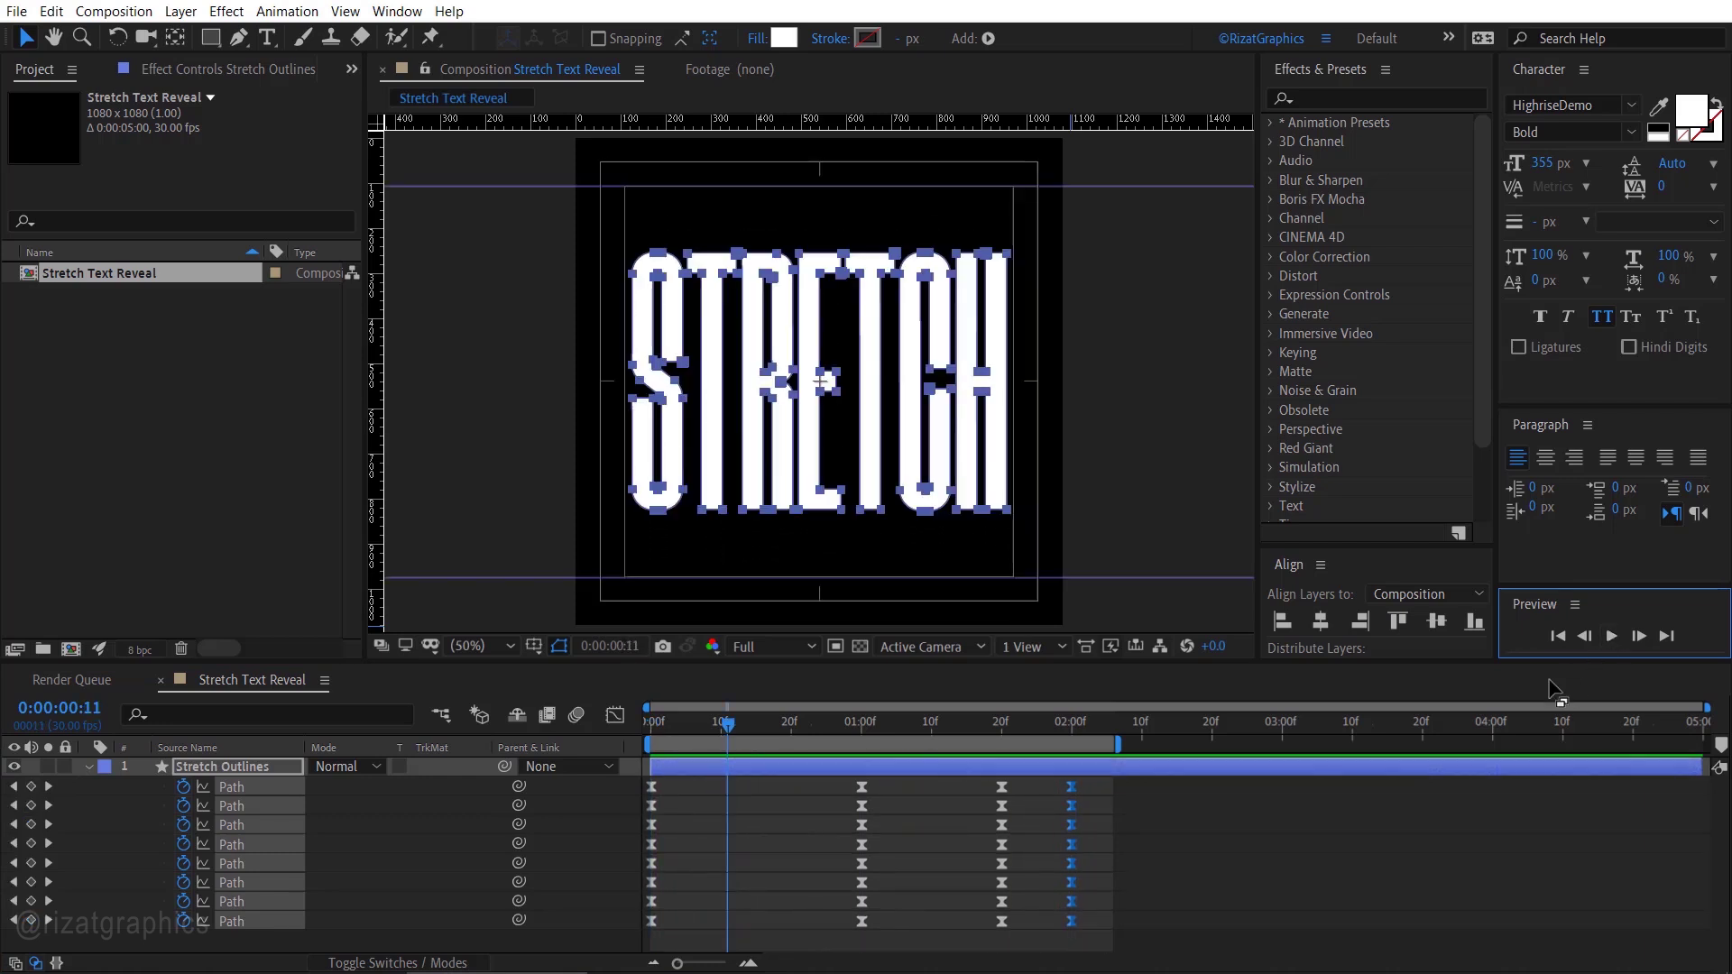
Move the keyframes of Path rows 2–8 one frame later, then select rows 3–8 at the next frame.
{"action": "left_click", "coordinate": [748, 964]}
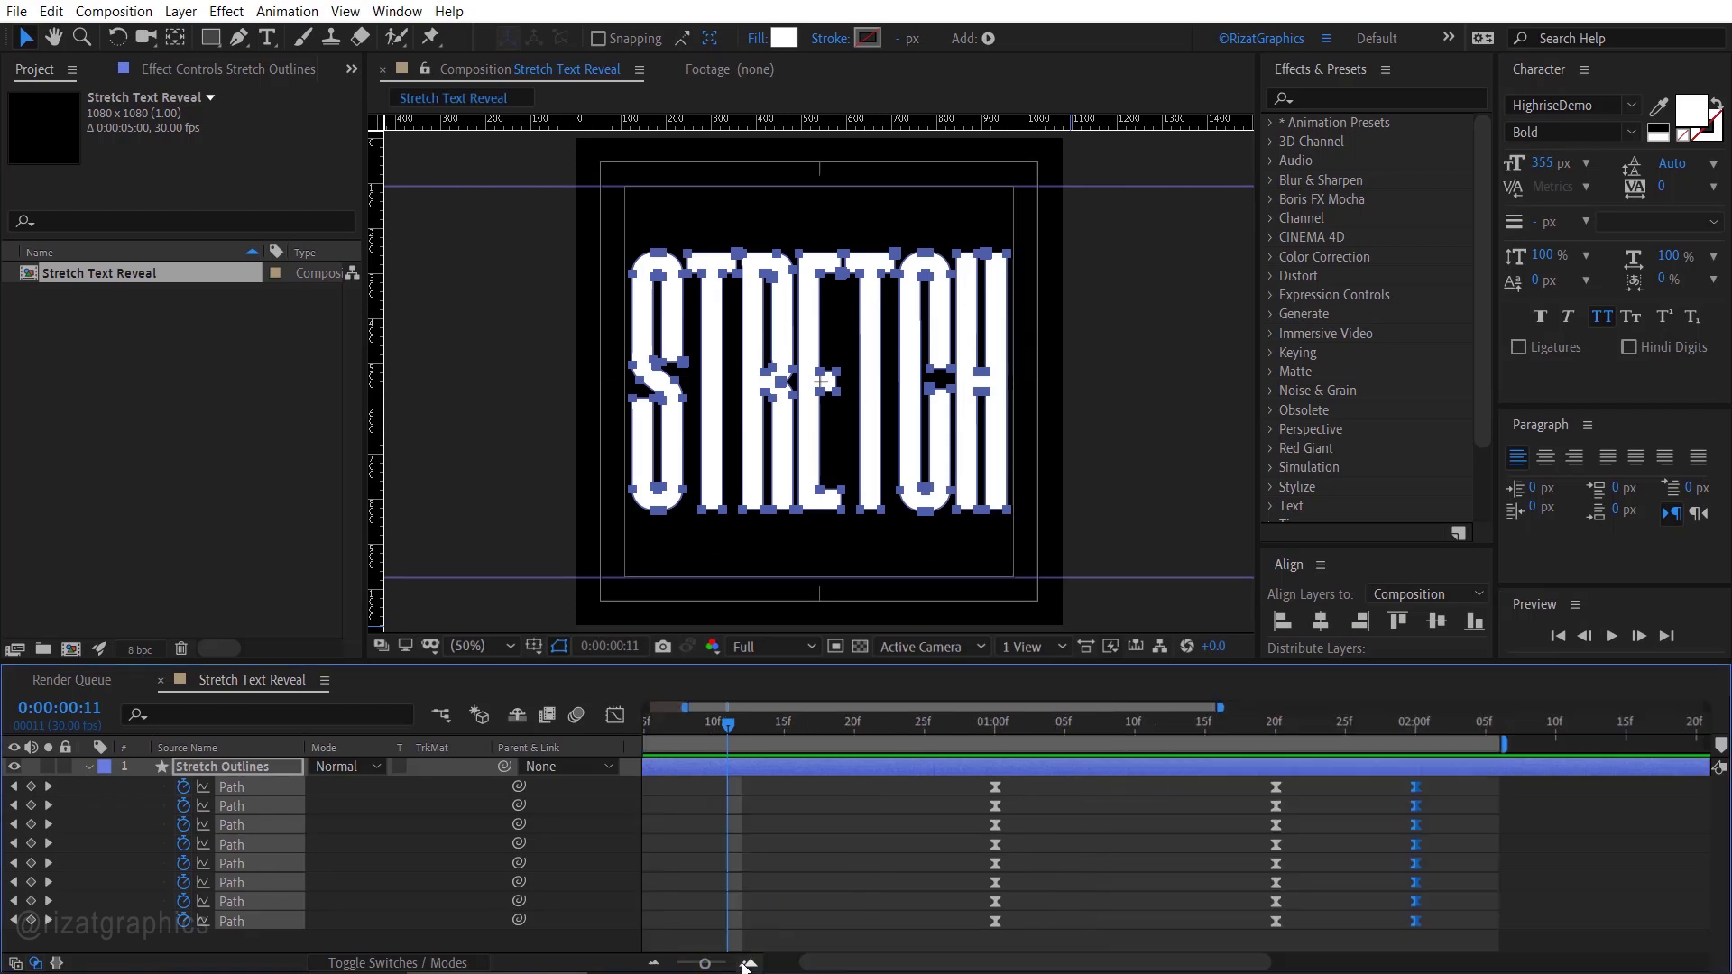
{"action": "left_click_drag", "start_coordinate": [824, 963], "coordinate": [792, 963]}
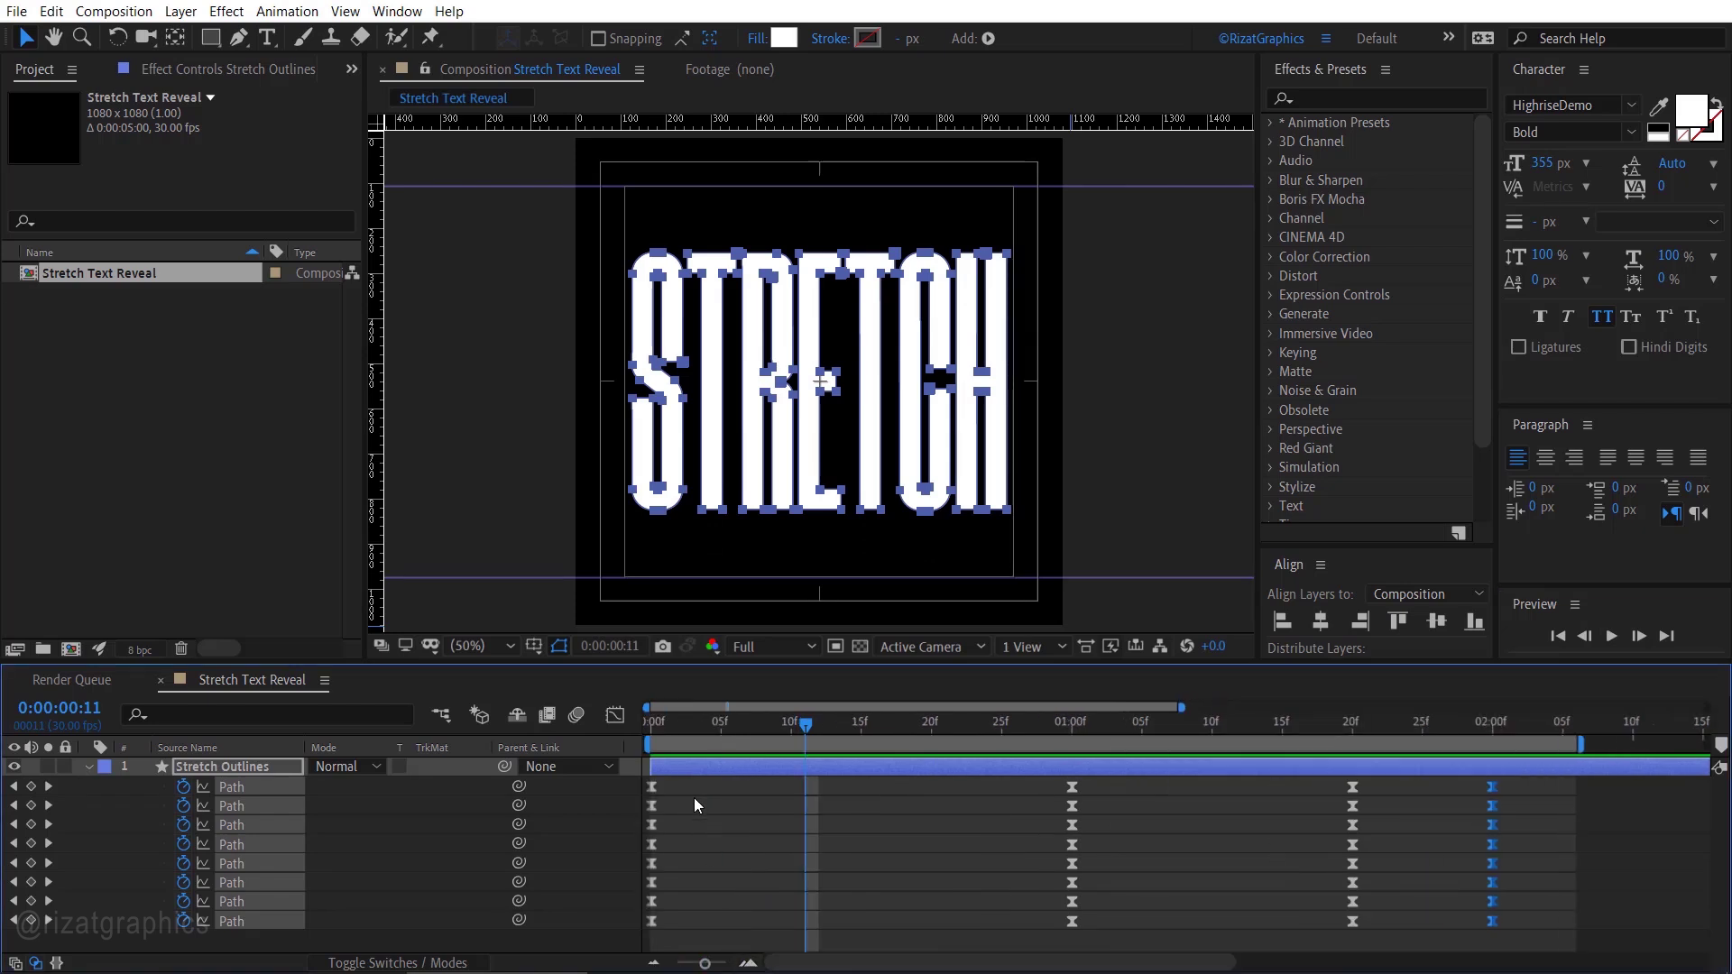
{"action": "left_click", "coordinate": [651, 738]}
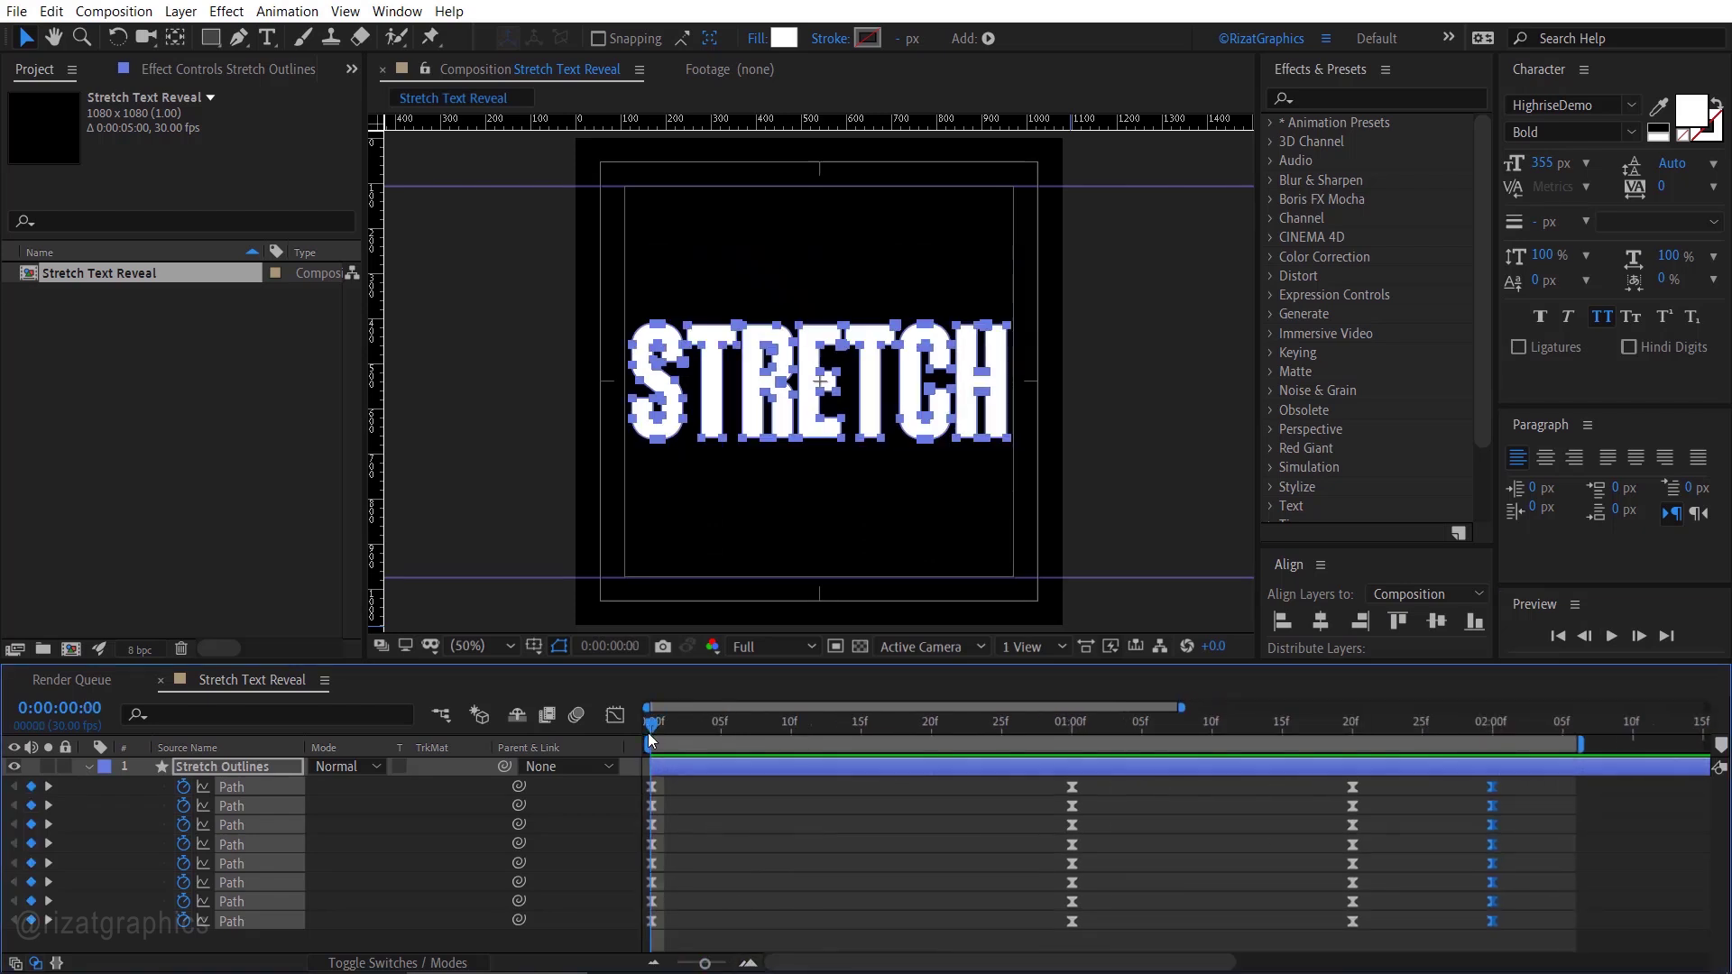
{"action": "key", "text": "ctrl+Right"}
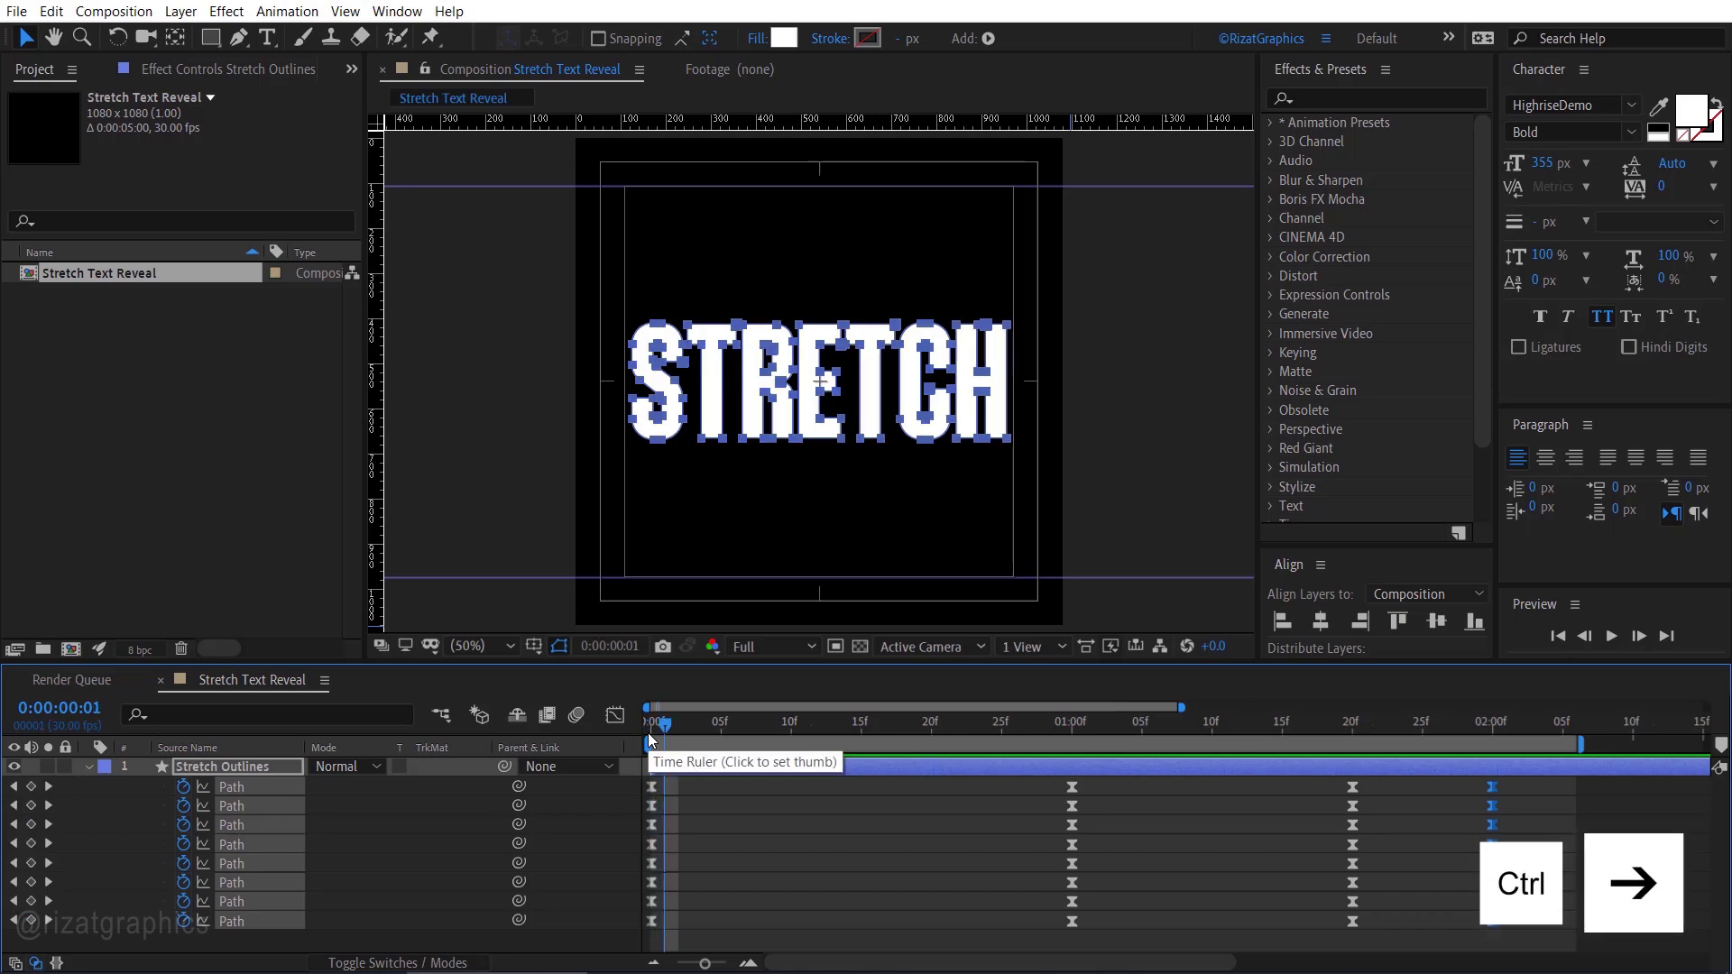
{"action": "left_click_drag", "start_coordinate": [646, 806], "coordinate": [1502, 945]}
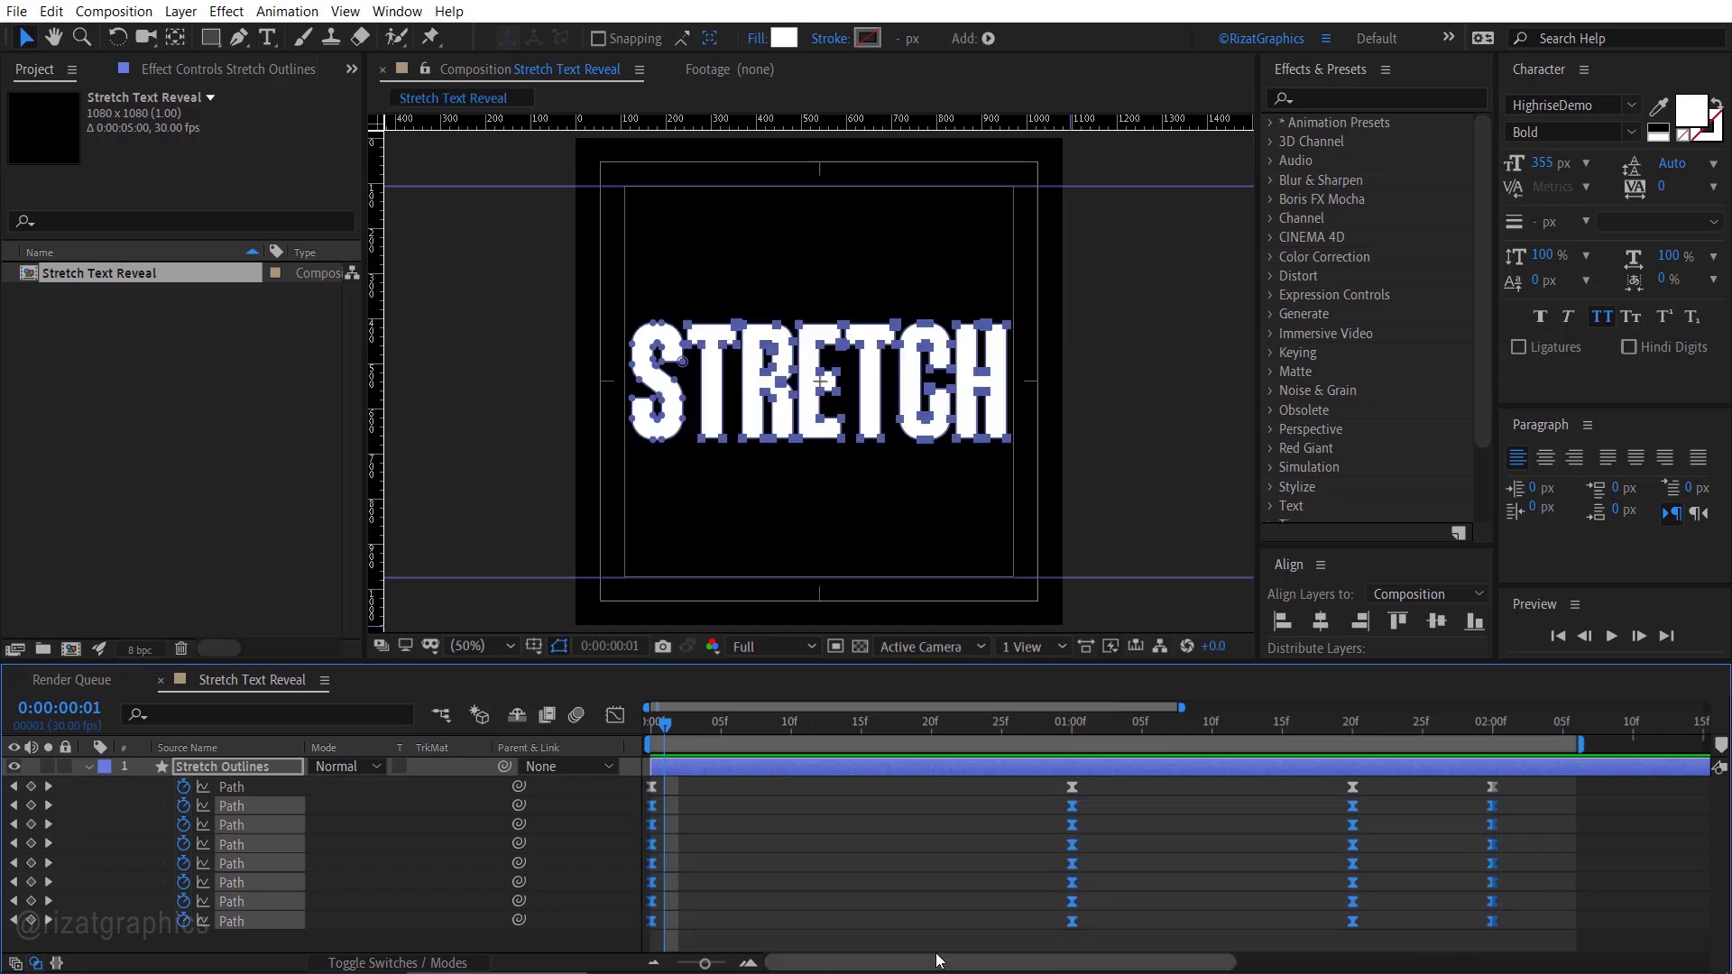
{"action": "left_click_drag", "start_coordinate": [653, 812], "coordinate": [665, 812]}
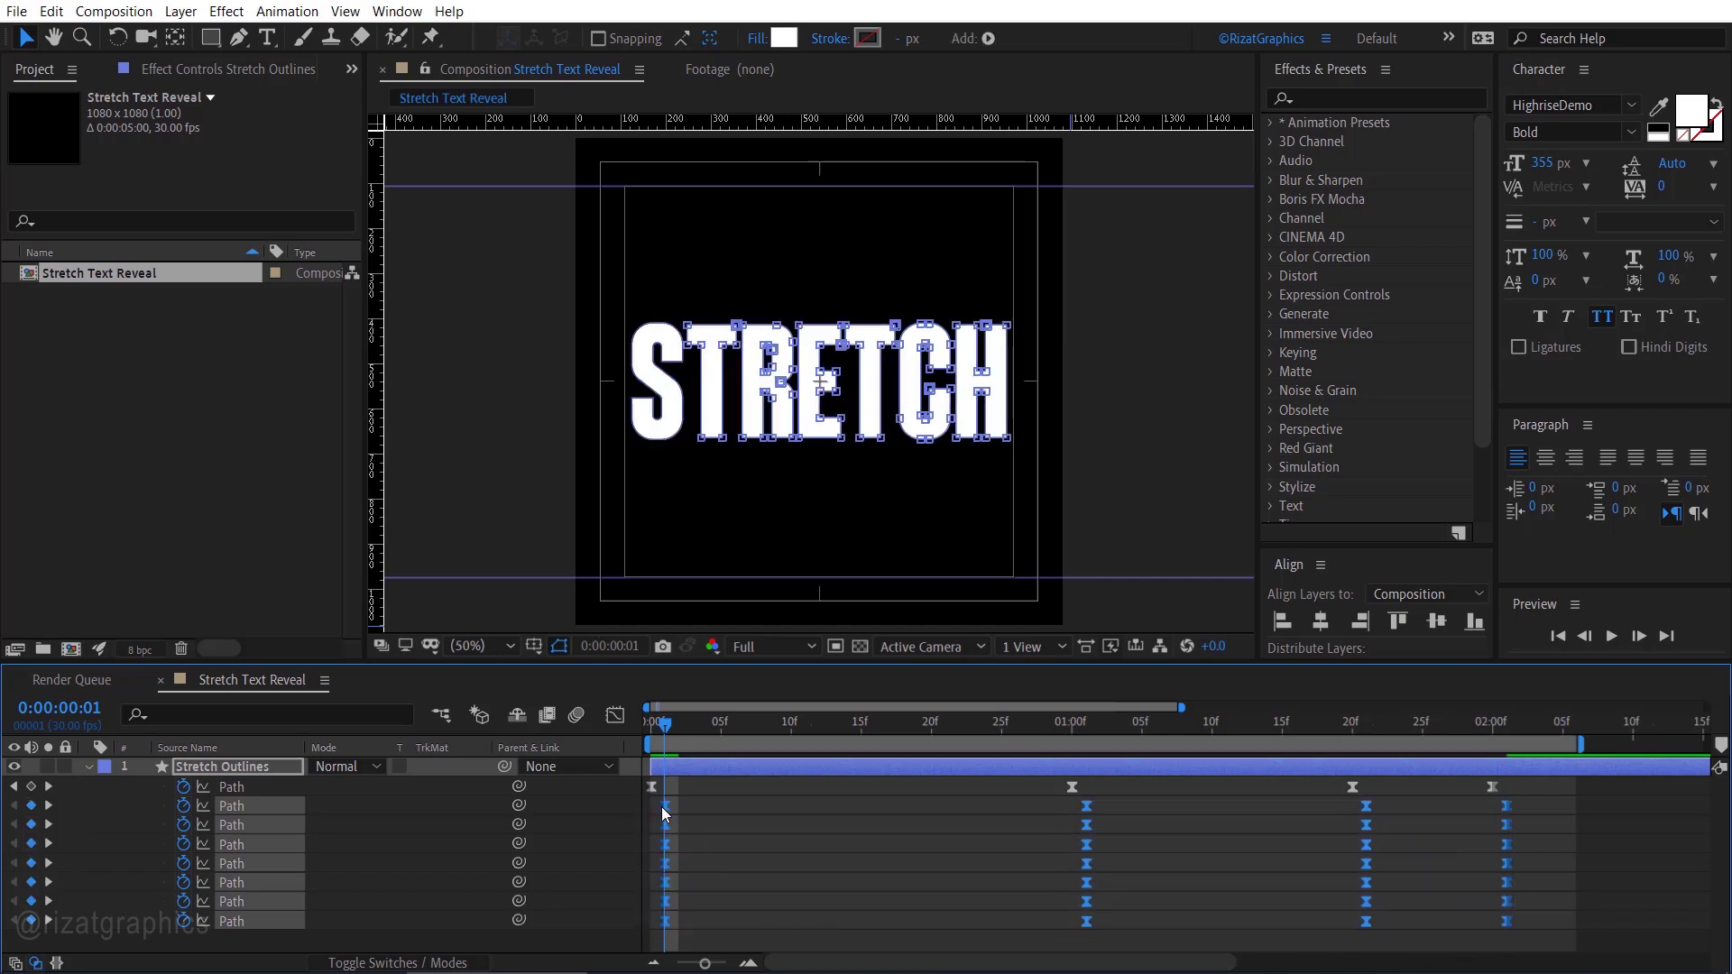
{"action": "key", "text": "ctrl+Right"}
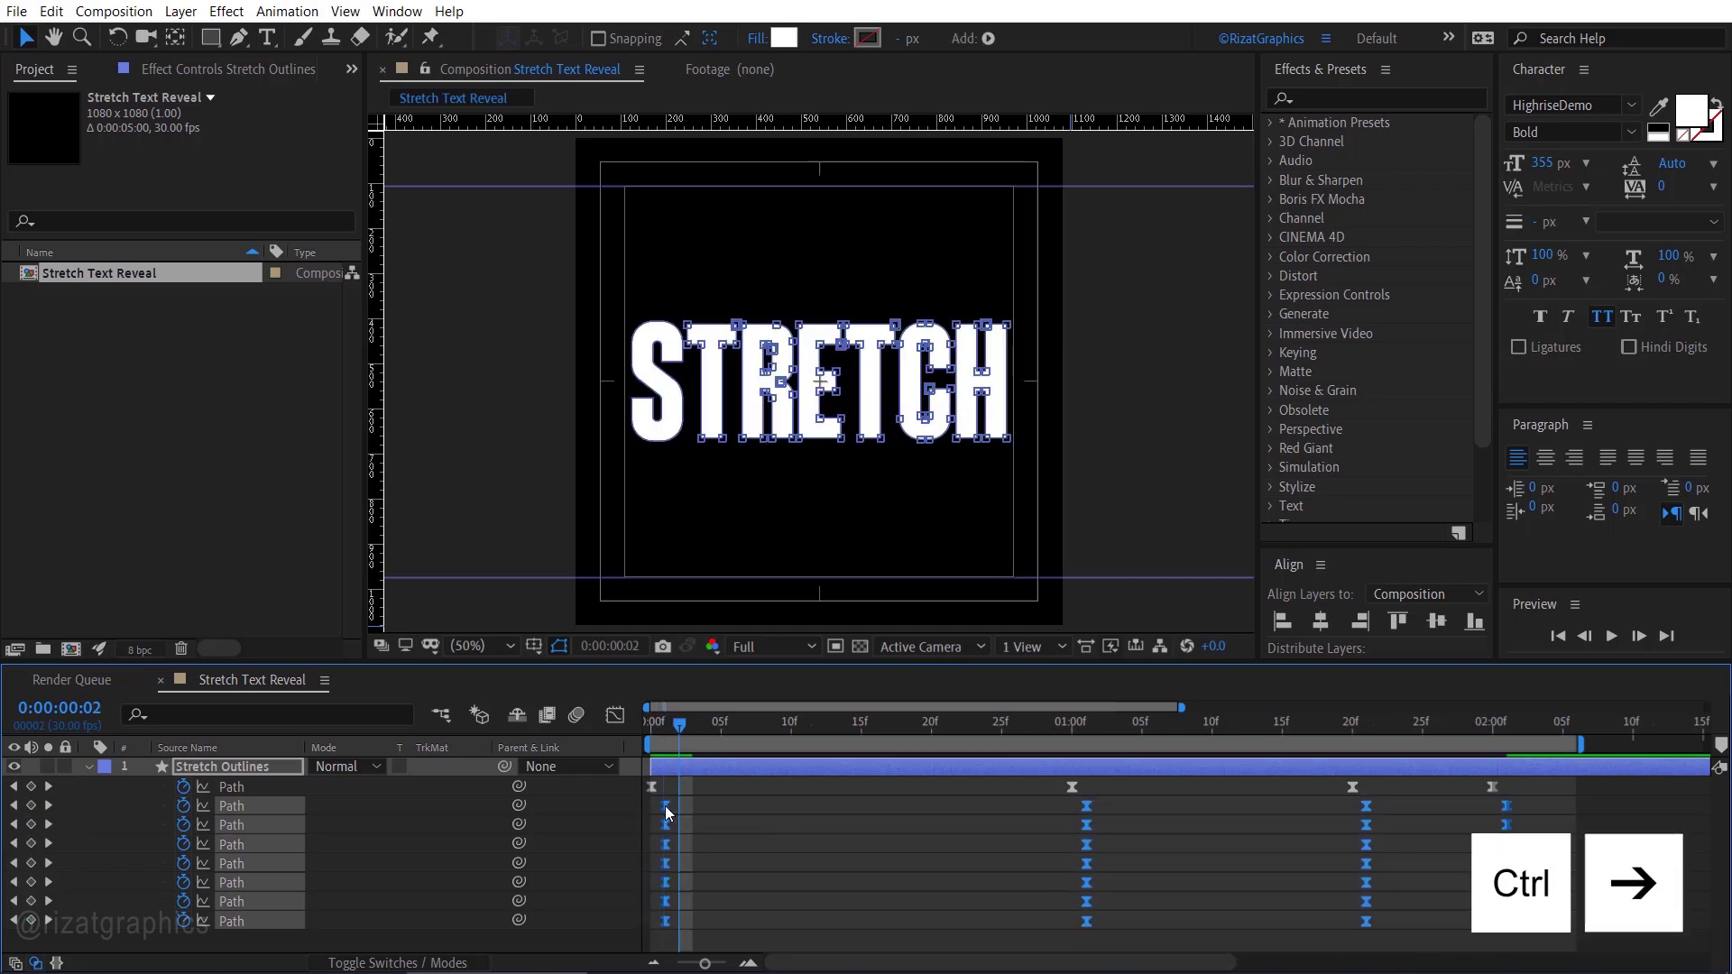
{"action": "left_click_drag", "start_coordinate": [653, 819], "coordinate": [1513, 936]}
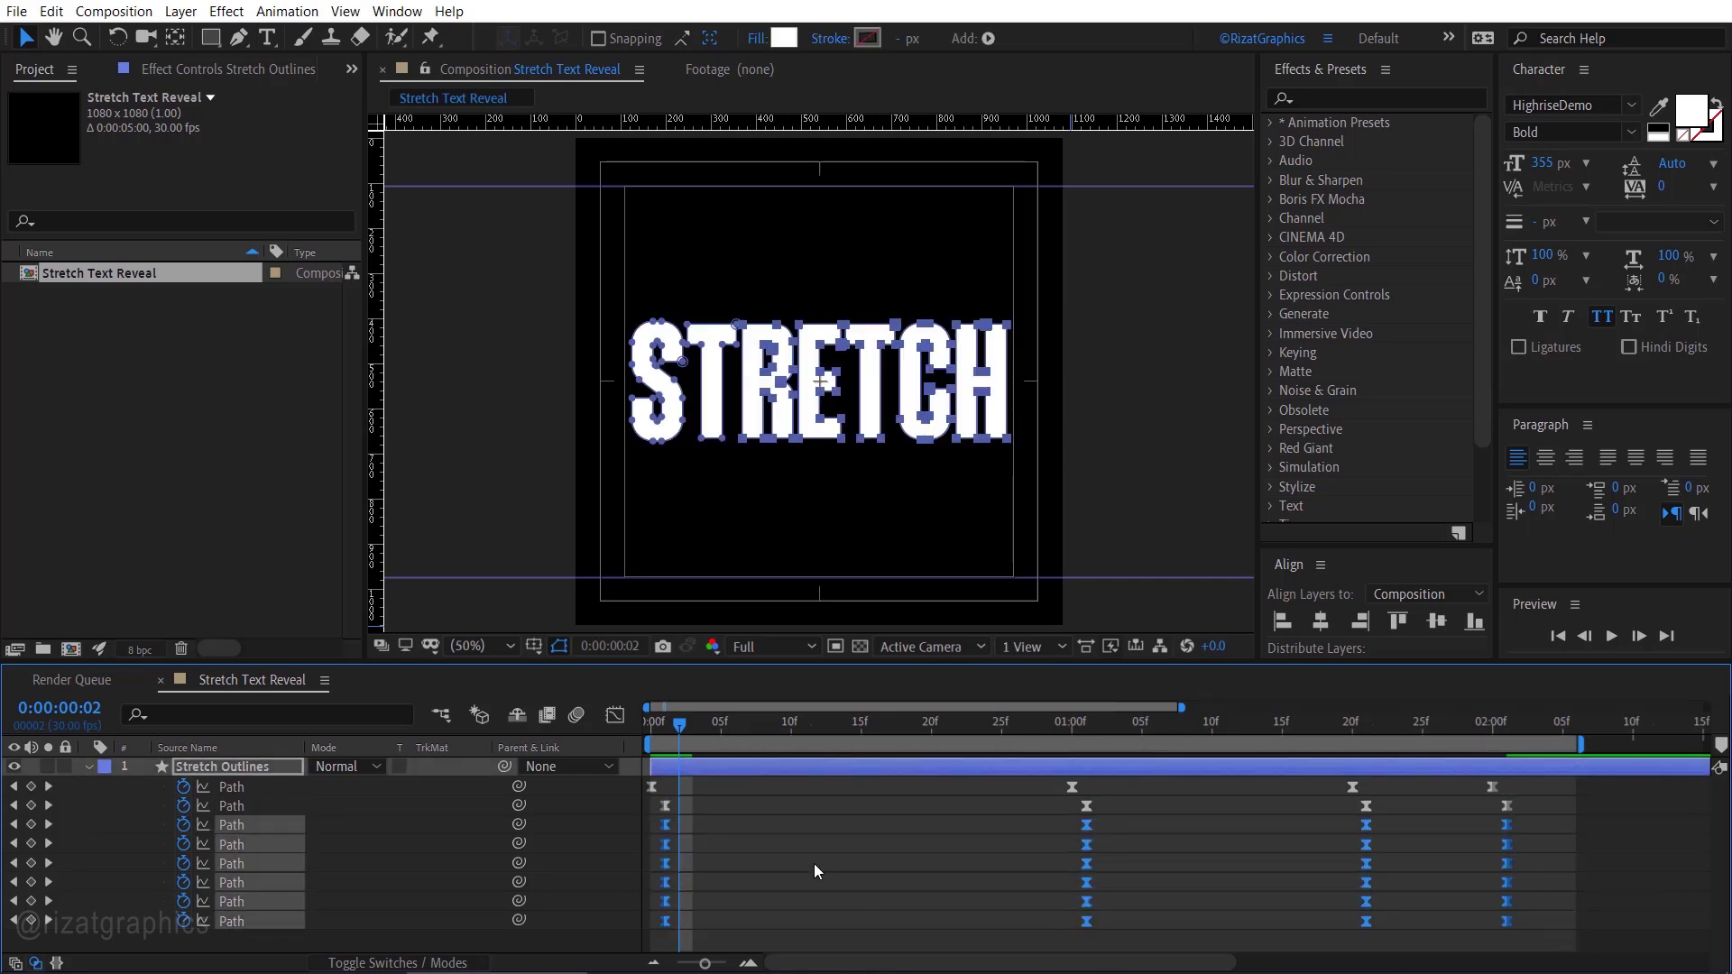
Offset each remaining Path row one more frame so every letter starts a frame after the previous.
{"action": "left_click_drag", "start_coordinate": [668, 829], "coordinate": [749, 922]}
{"action": "left_click", "coordinate": [679, 824], "text": "shift"}
{"action": "key", "text": "ctrl+Right"}
{"action": "key", "text": "ctrl+Right"}
{"action": "left_click", "coordinate": [694, 844], "text": "shift"}
{"action": "key", "text": "ctrl+Right"}
{"action": "left_click", "coordinate": [709, 864], "text": "shift"}
{"action": "key", "text": "ctrl+Right"}
{"action": "left_click", "coordinate": [722, 882], "text": "shift"}
{"action": "key", "text": "ctrl+Right"}
{"action": "left_click", "coordinate": [735, 902], "text": "shift"}
Trim the work area just past the last keyframes, preview the cascade, and collapse the Path properties.
{"action": "left_click_drag", "start_coordinate": [1581, 744], "coordinate": [1595, 744]}
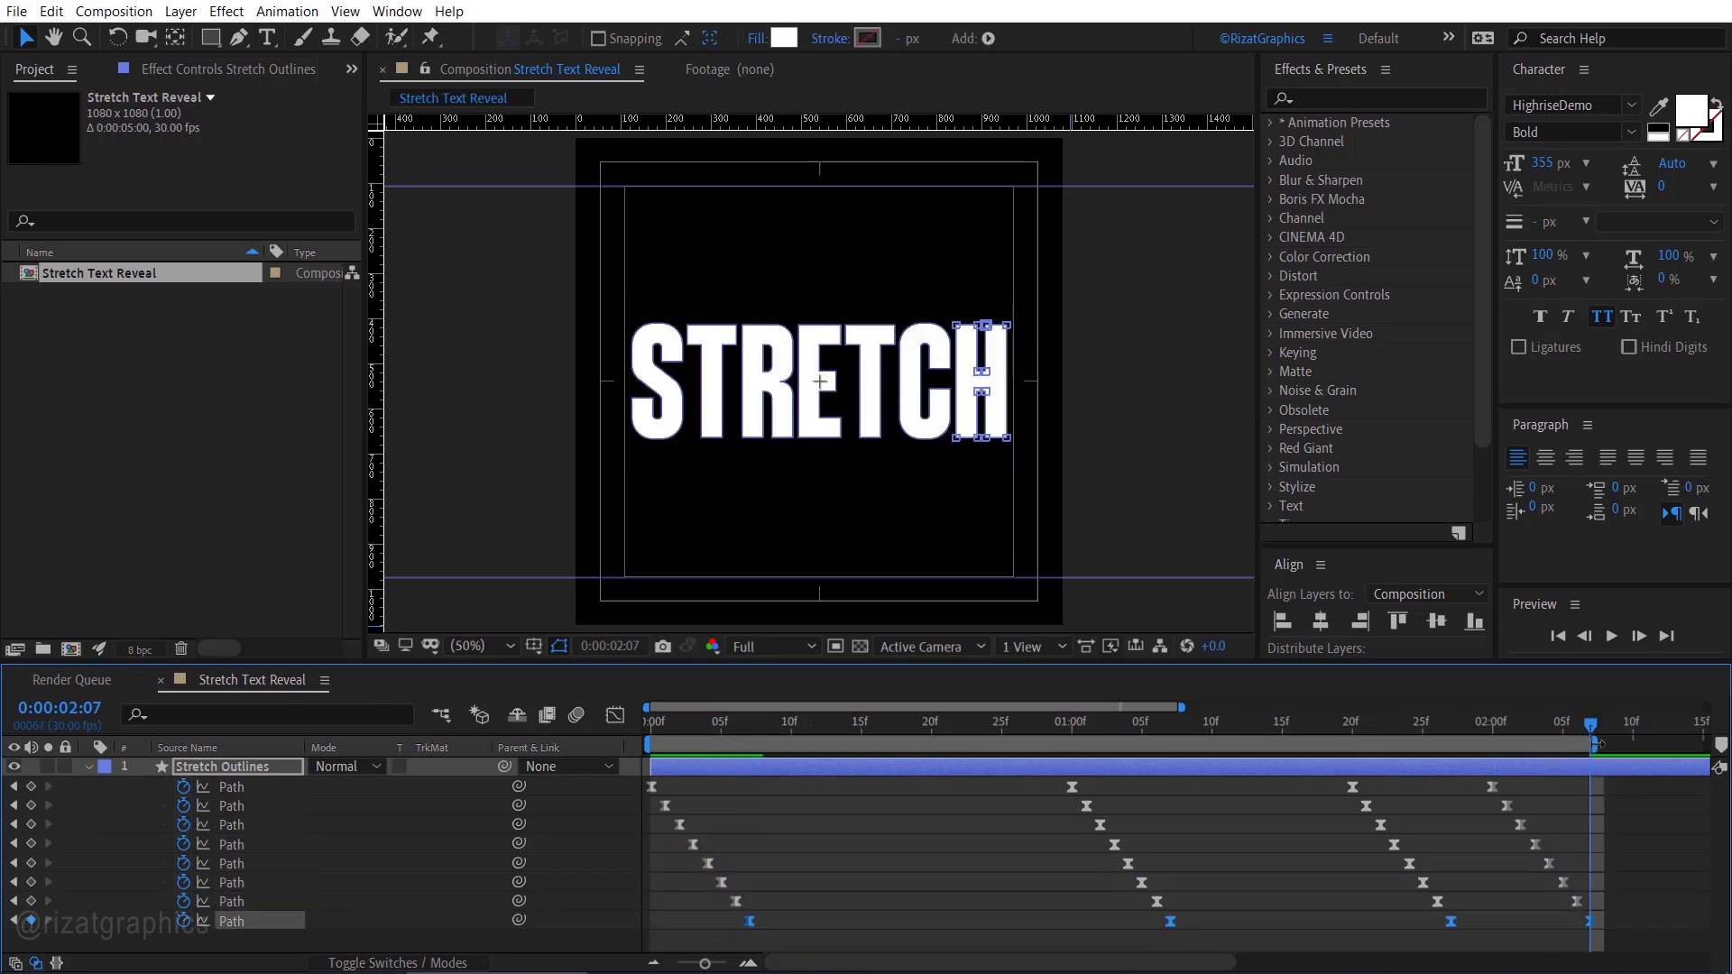
{"action": "left_click", "coordinate": [653, 963]}
{"action": "key", "text": "Home"}
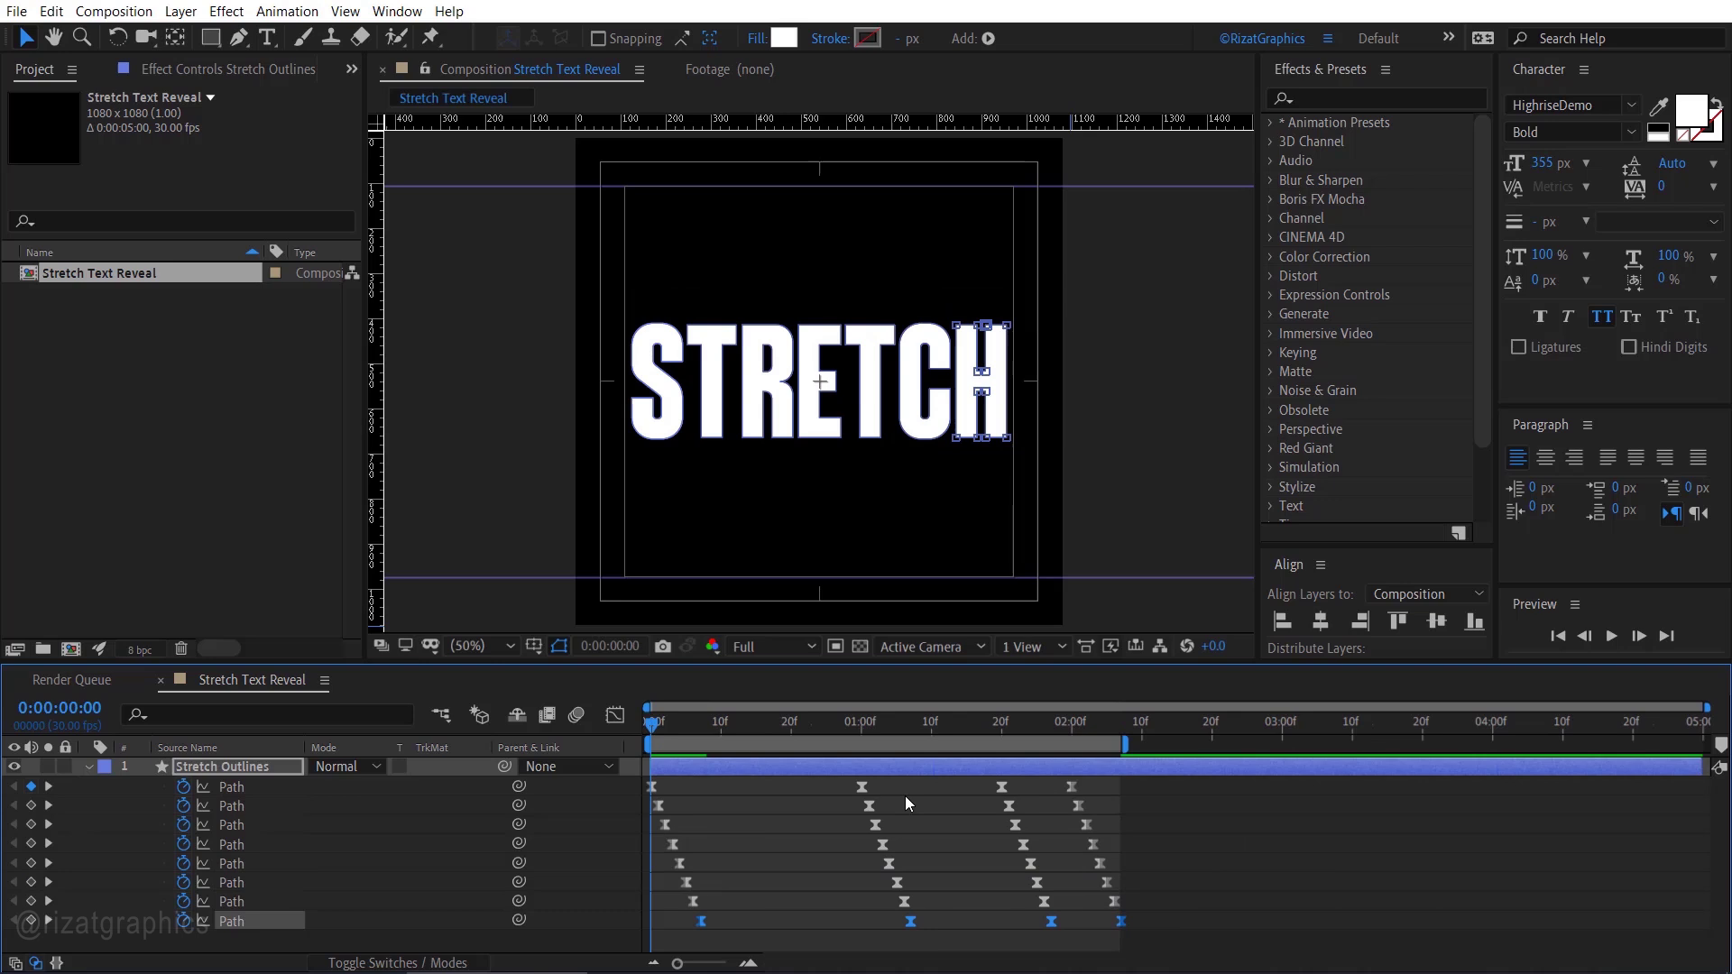
{"action": "left_click", "coordinate": [1612, 637]}
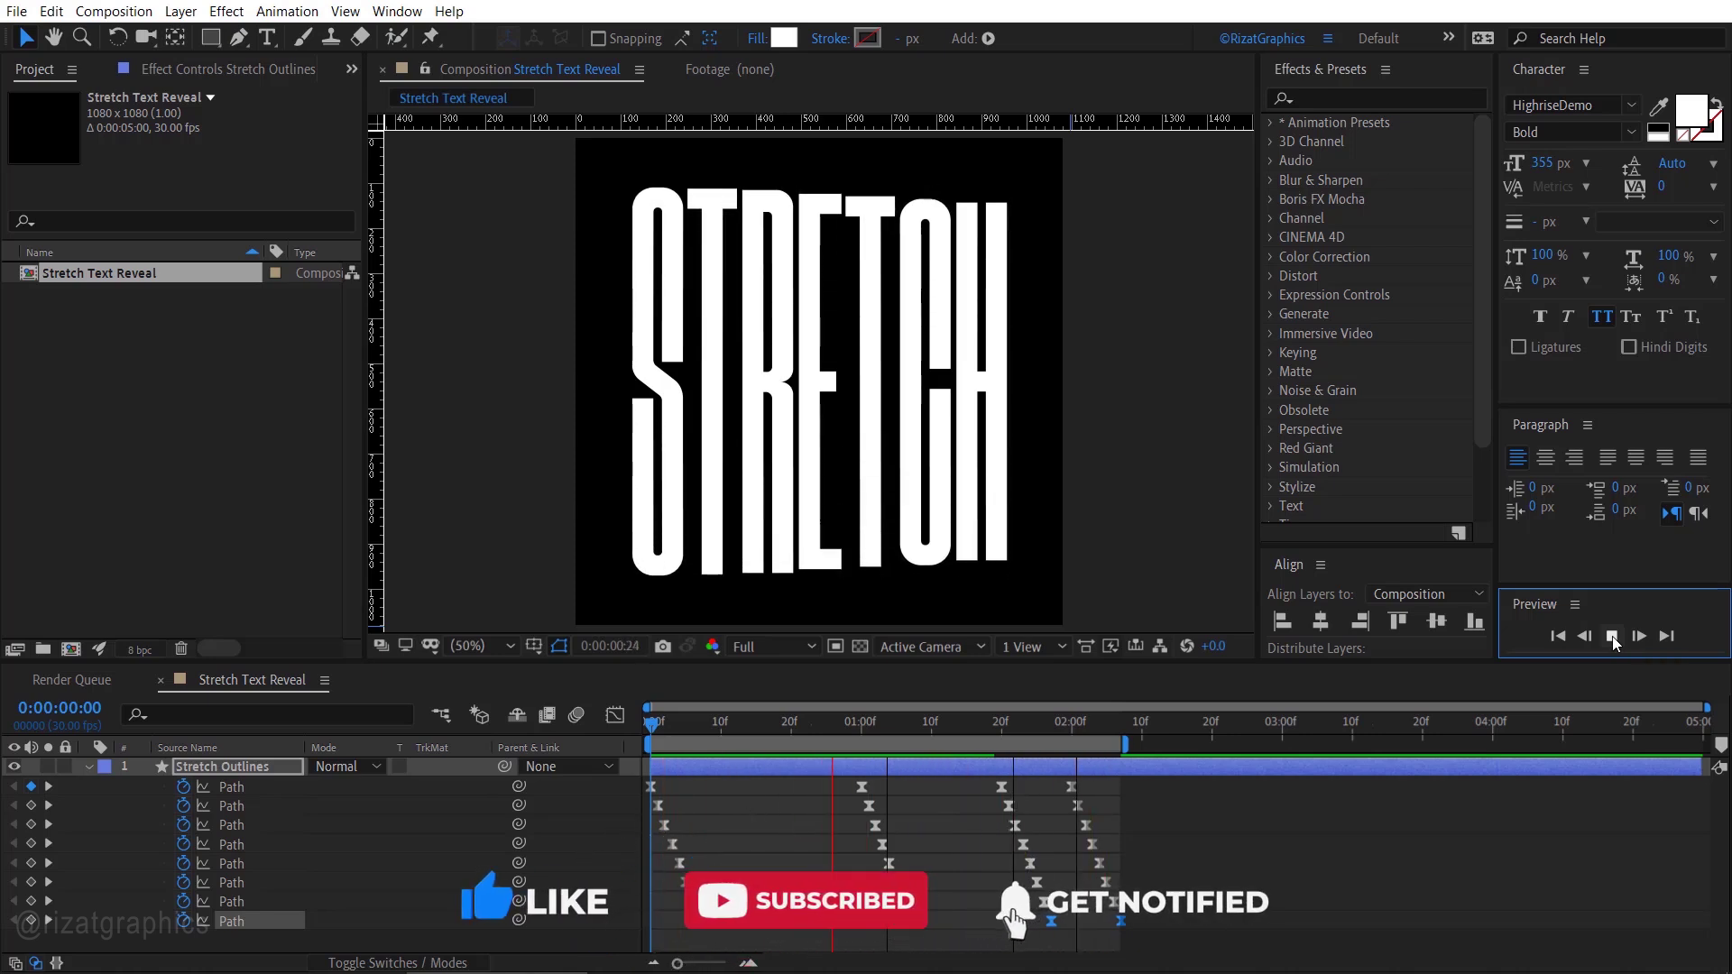
{"action": "left_click", "coordinate": [1612, 636]}
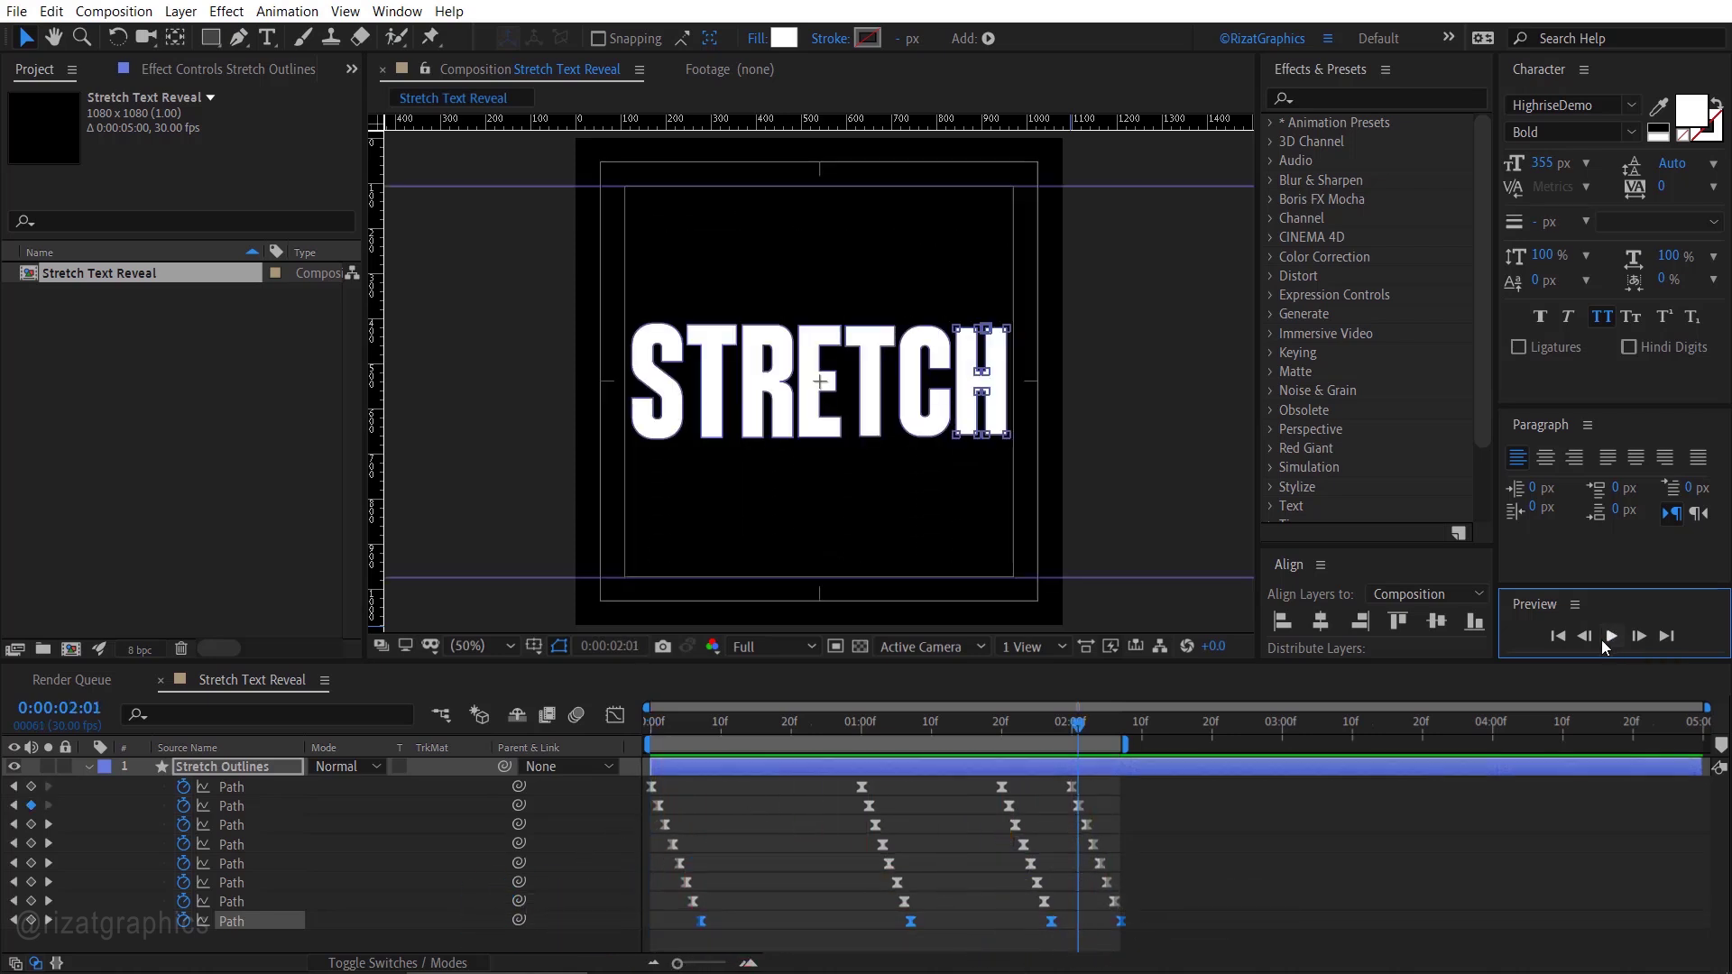
{"action": "left_click", "coordinate": [90, 766]}
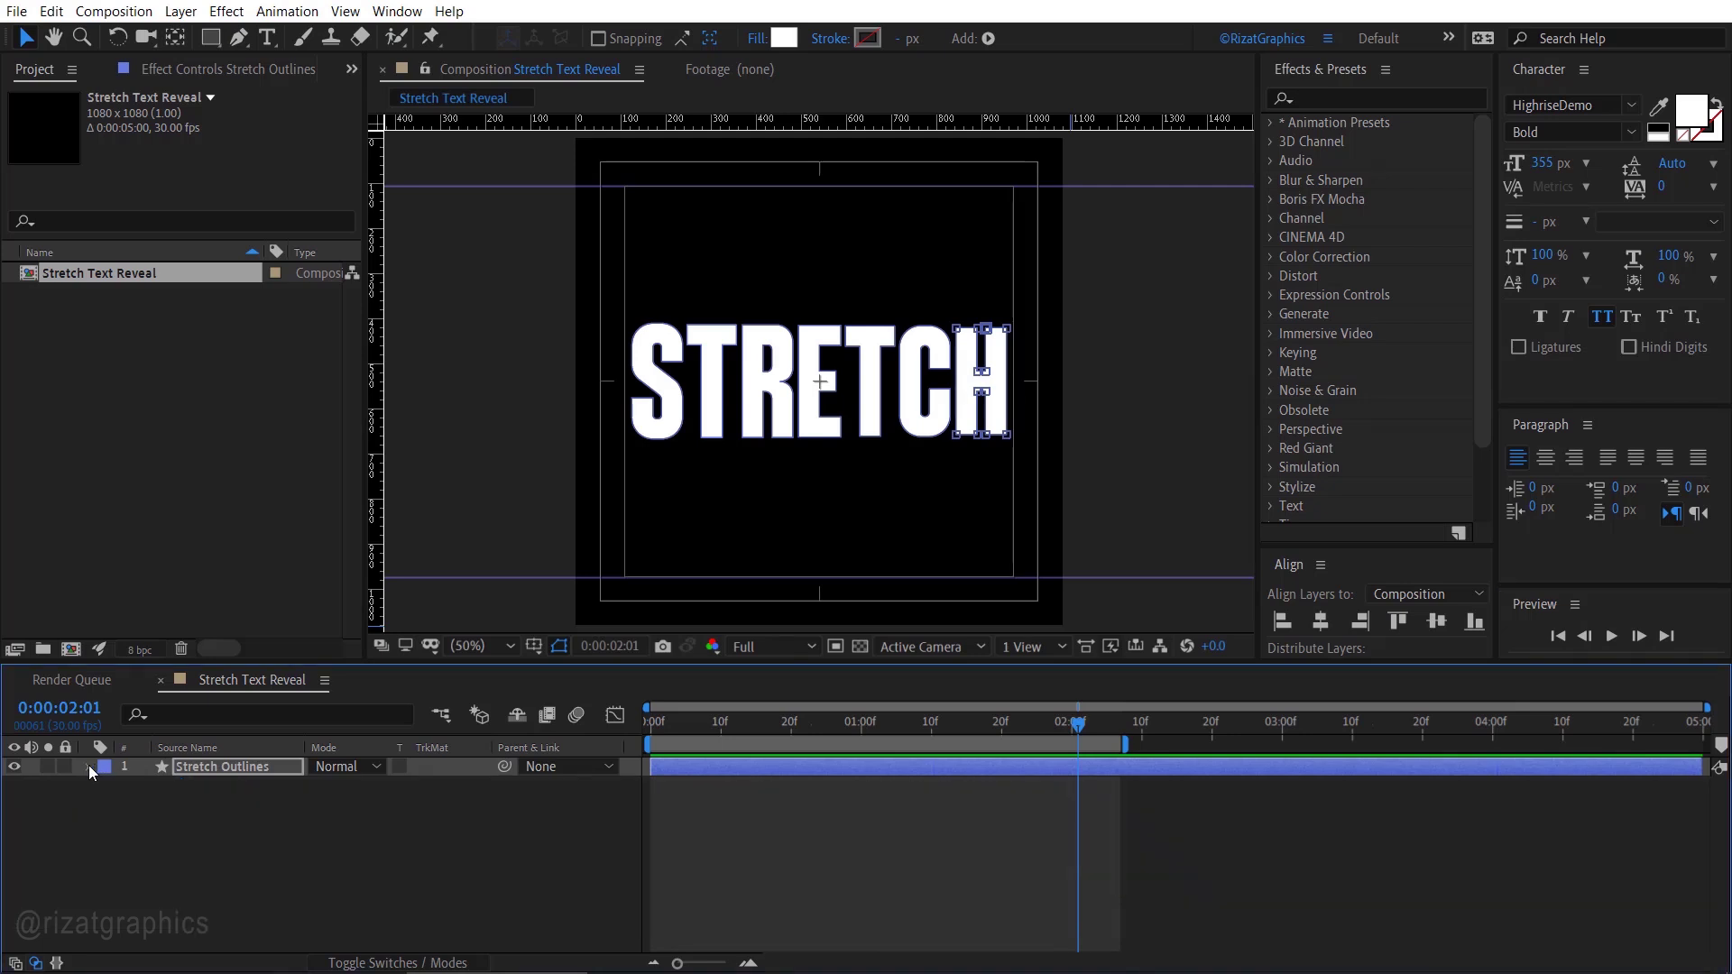
Pre-compose the Stretch Outlines layer into a new composition named 'Stretch Text'.
{"action": "right_click", "coordinate": [230, 765]}
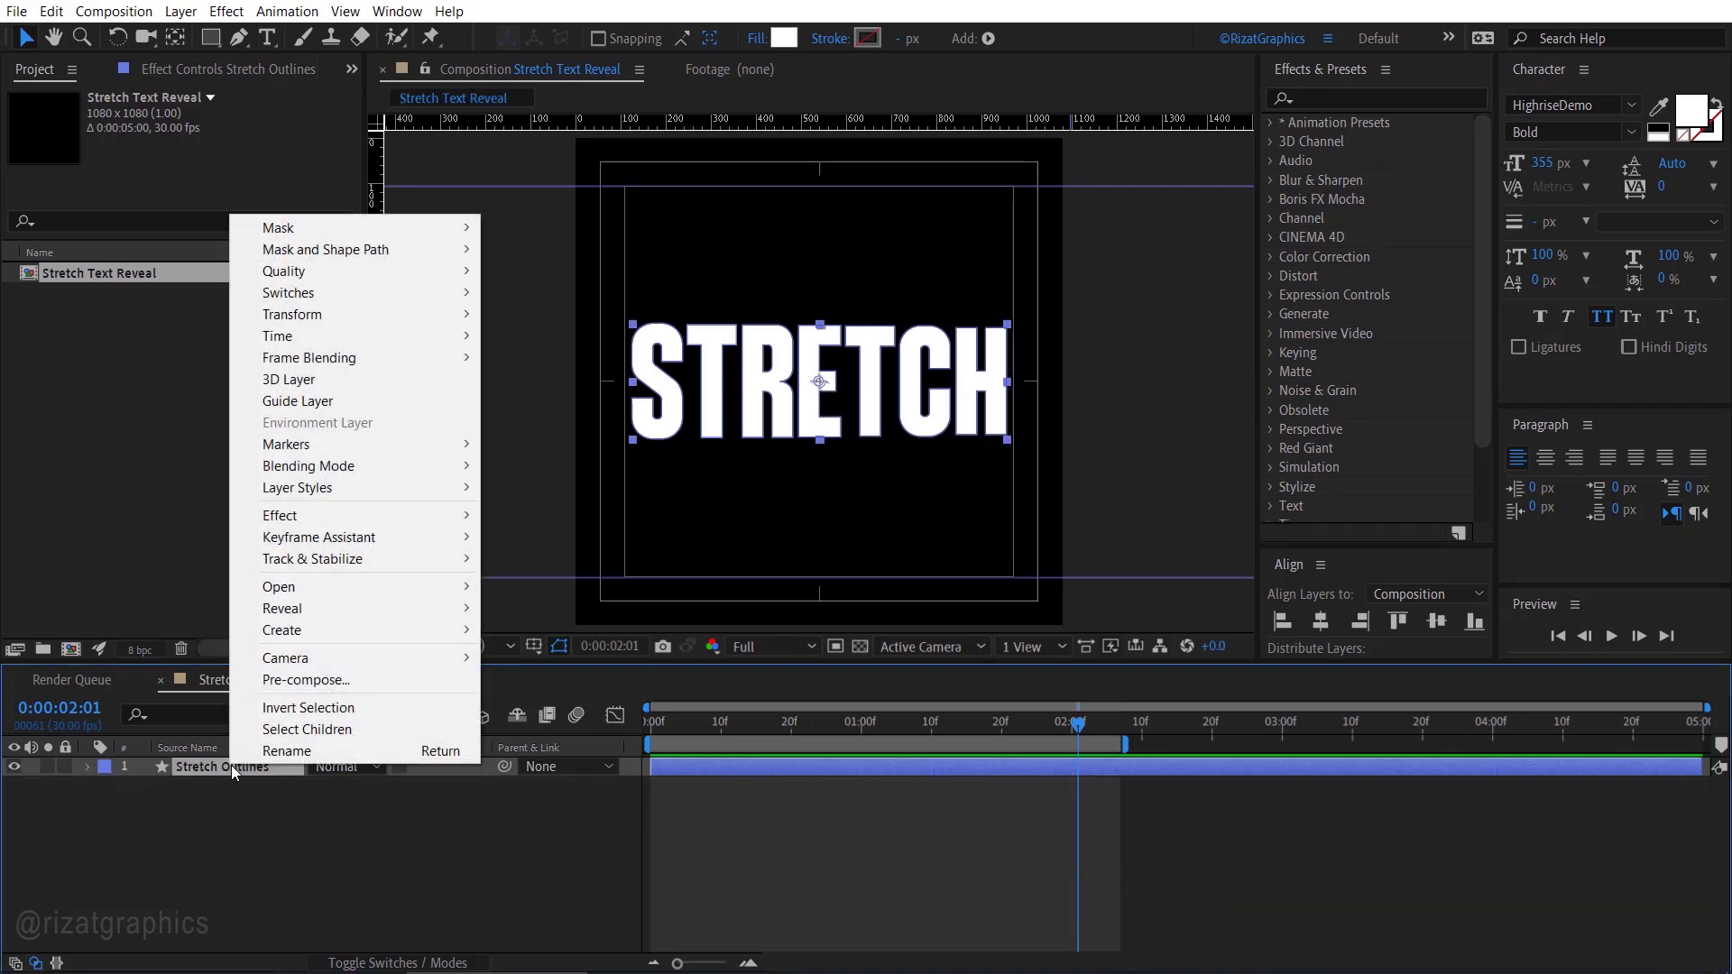
{"action": "left_click", "coordinate": [287, 682]}
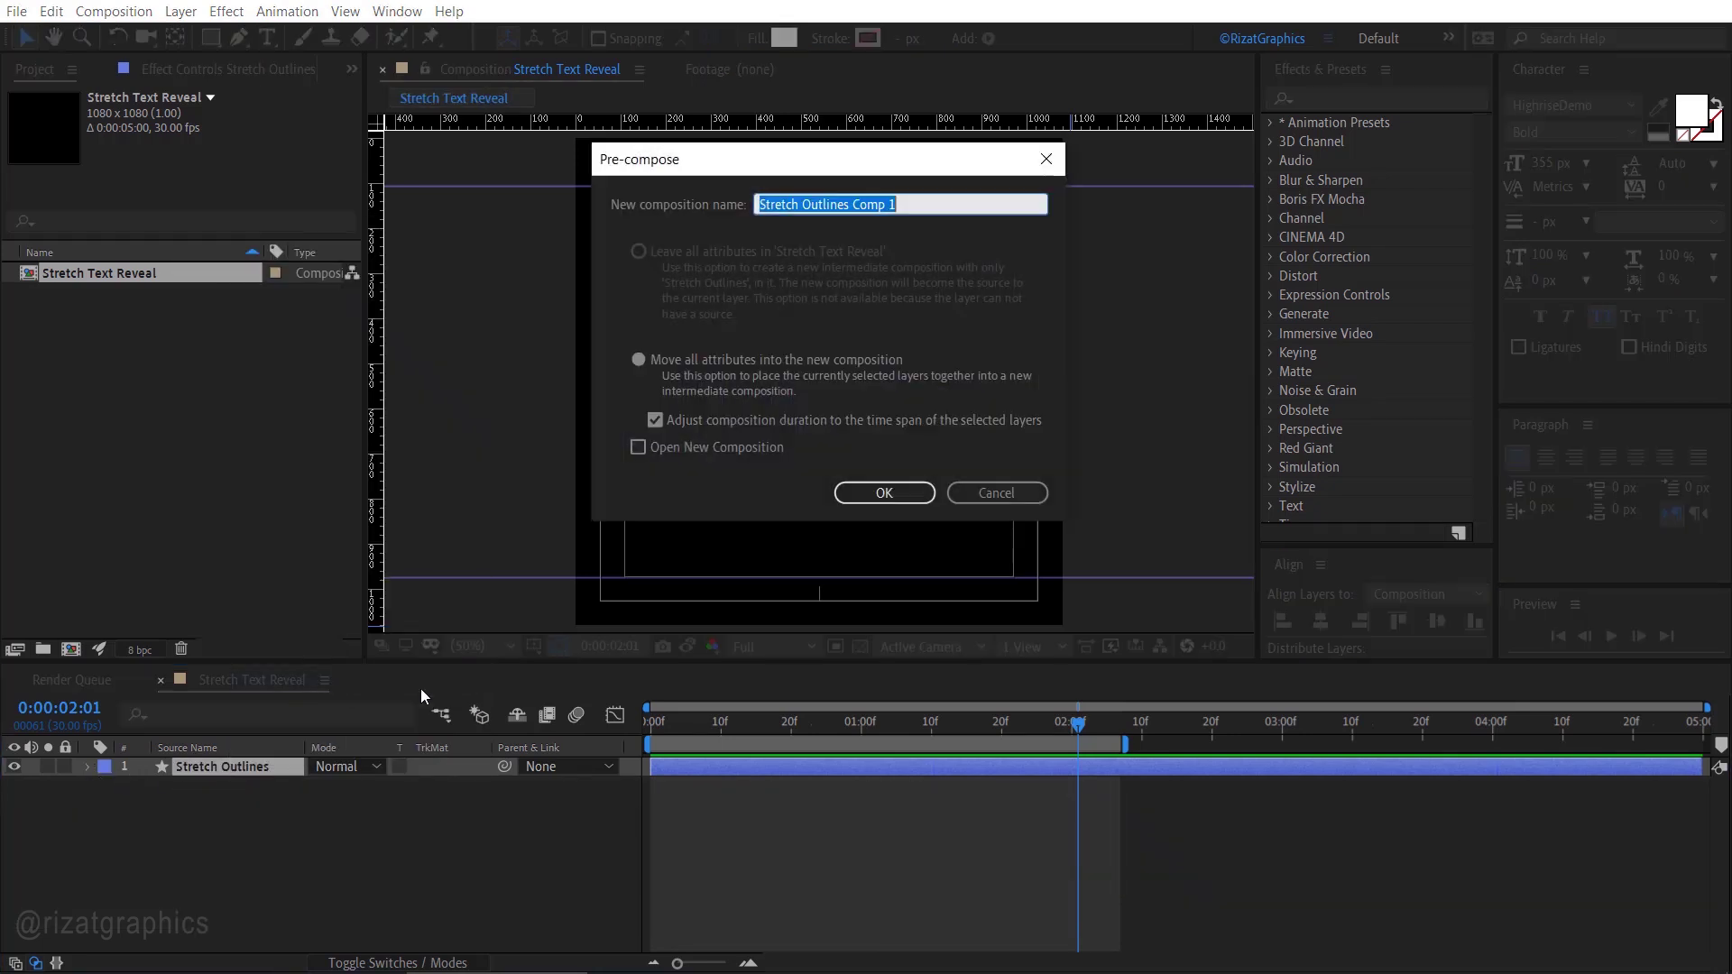
{"action": "left_click", "coordinate": [806, 203]}
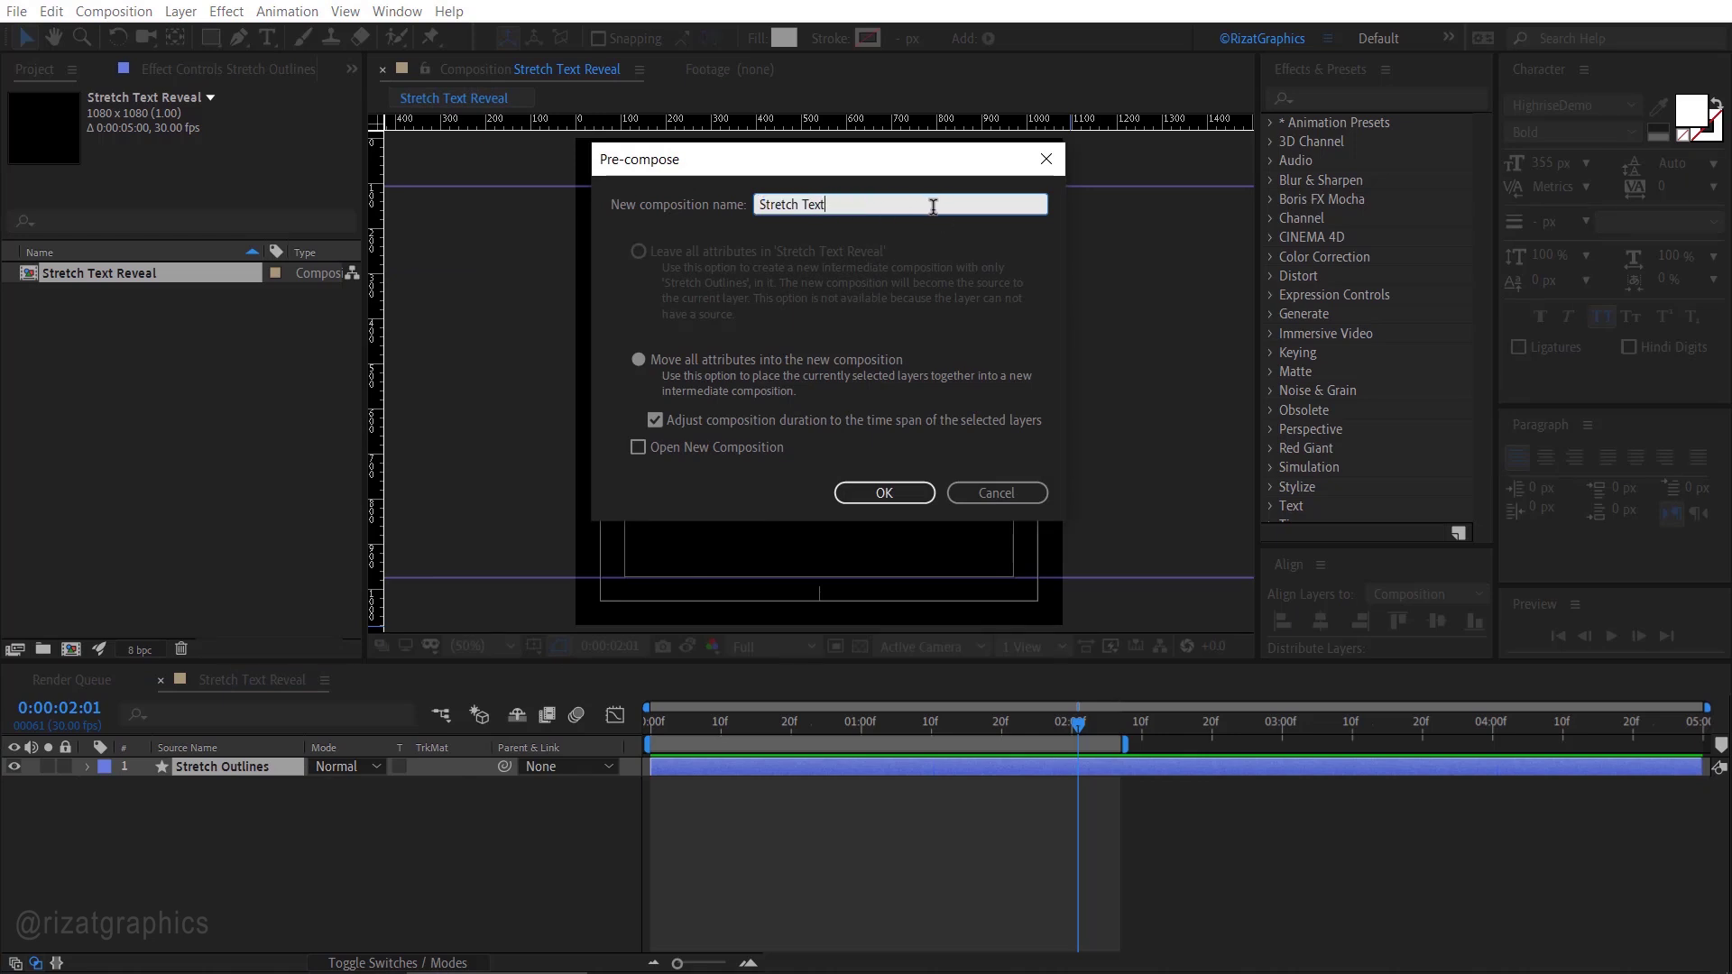
{"action": "left_click", "coordinate": [884, 493]}
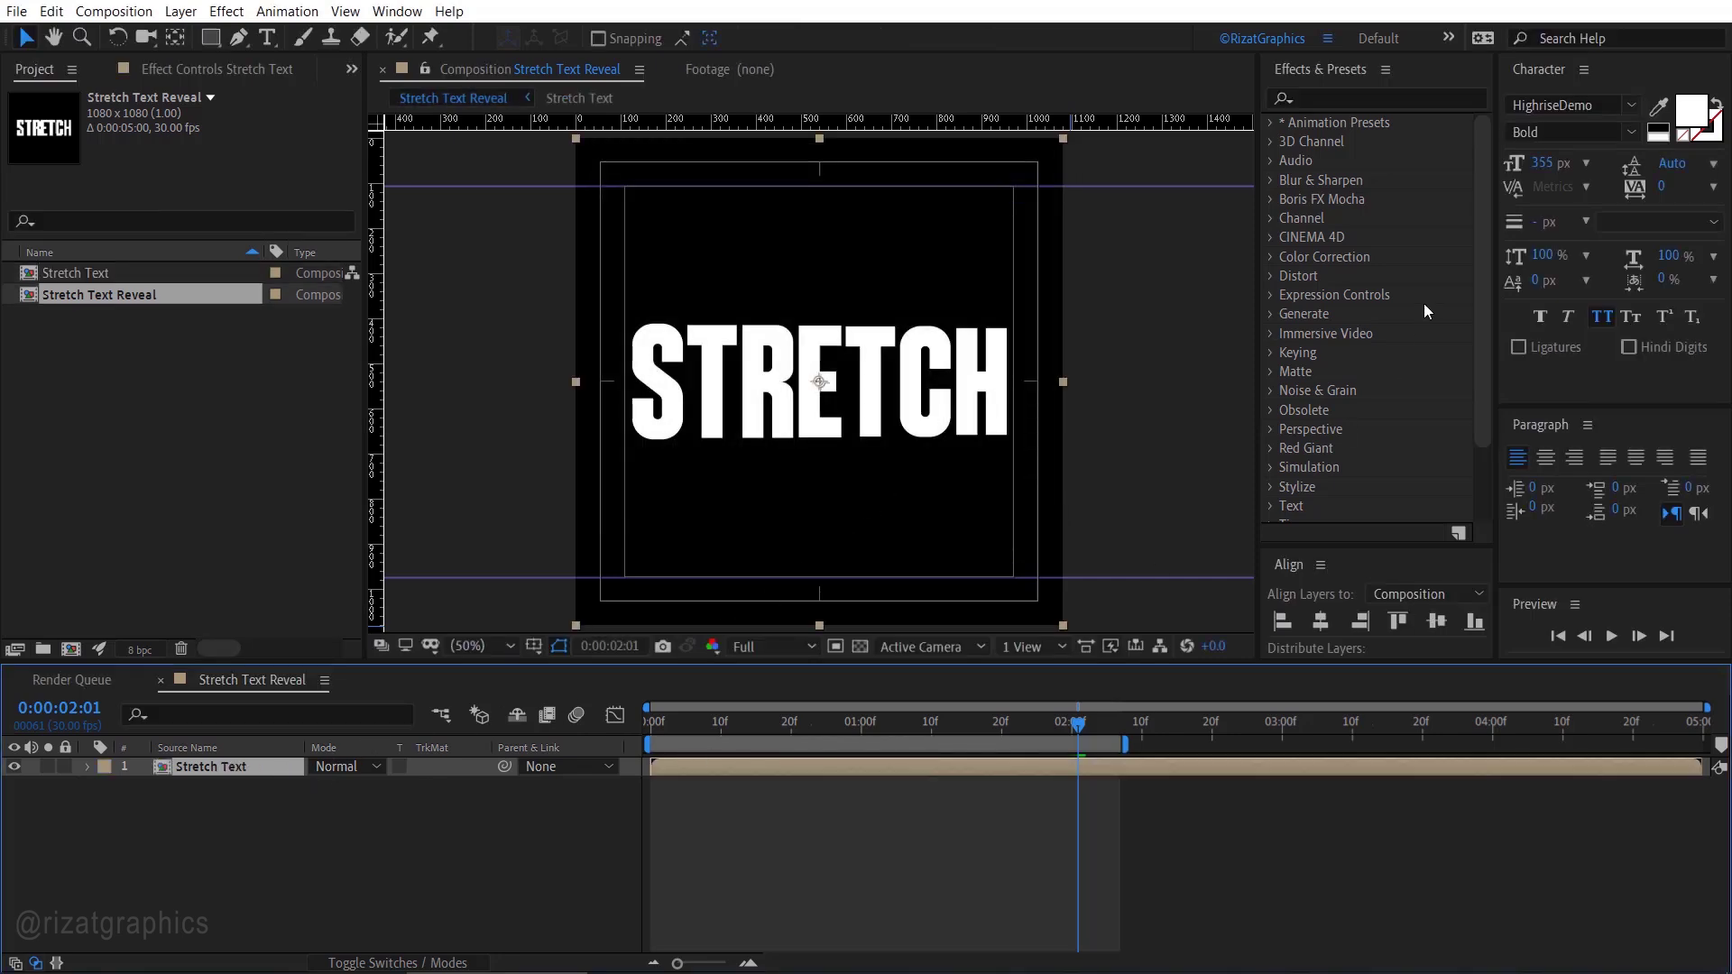
Apply a Fill effect to the STRETCH text with colour FF7373.
{"action": "left_click", "coordinate": [1421, 94]}
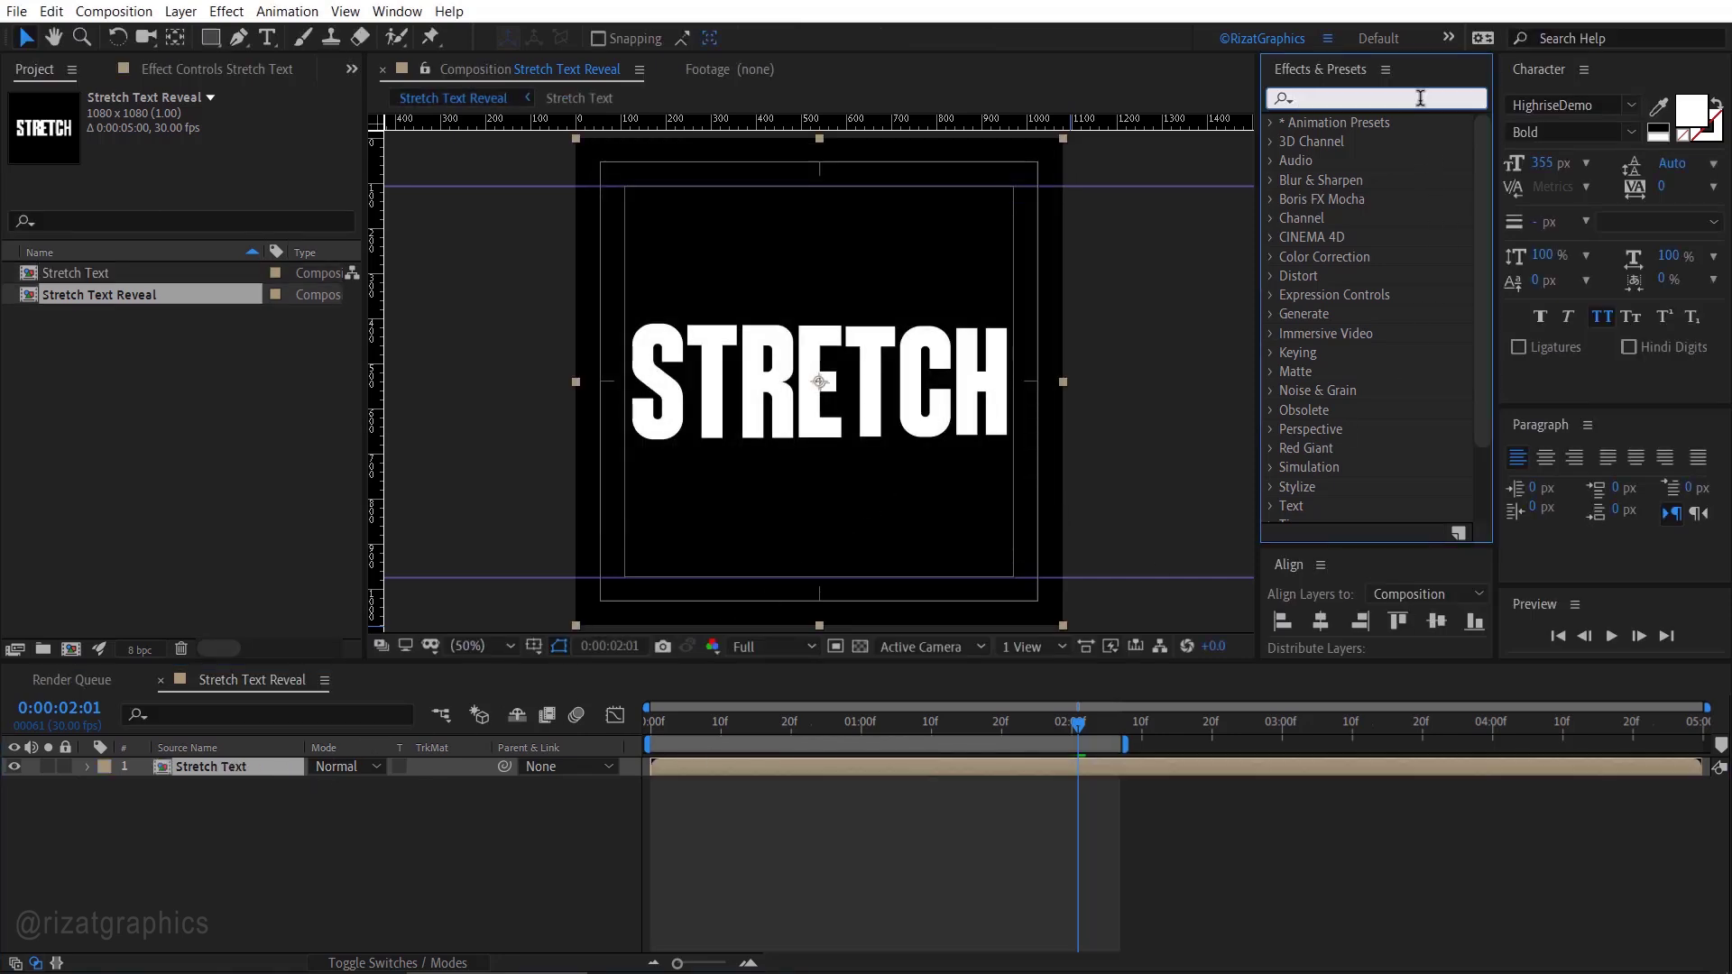
{"action": "type", "text": "Fill"}
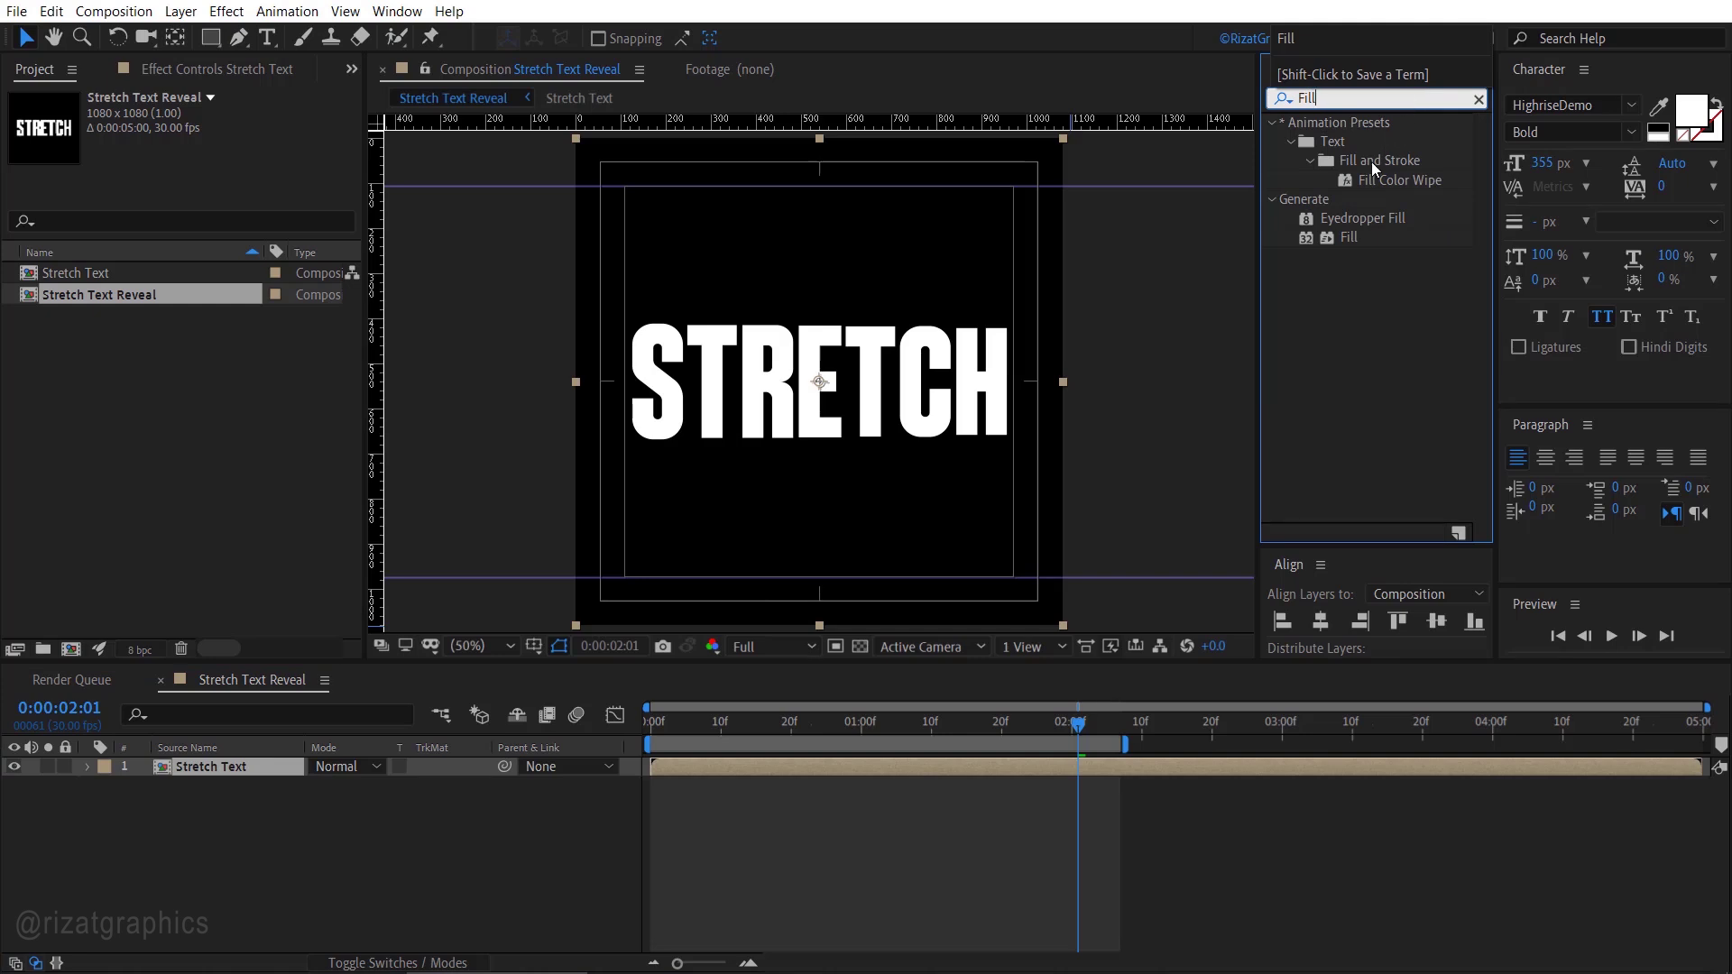
{"action": "left_click_drag", "start_coordinate": [1351, 240], "coordinate": [899, 372]}
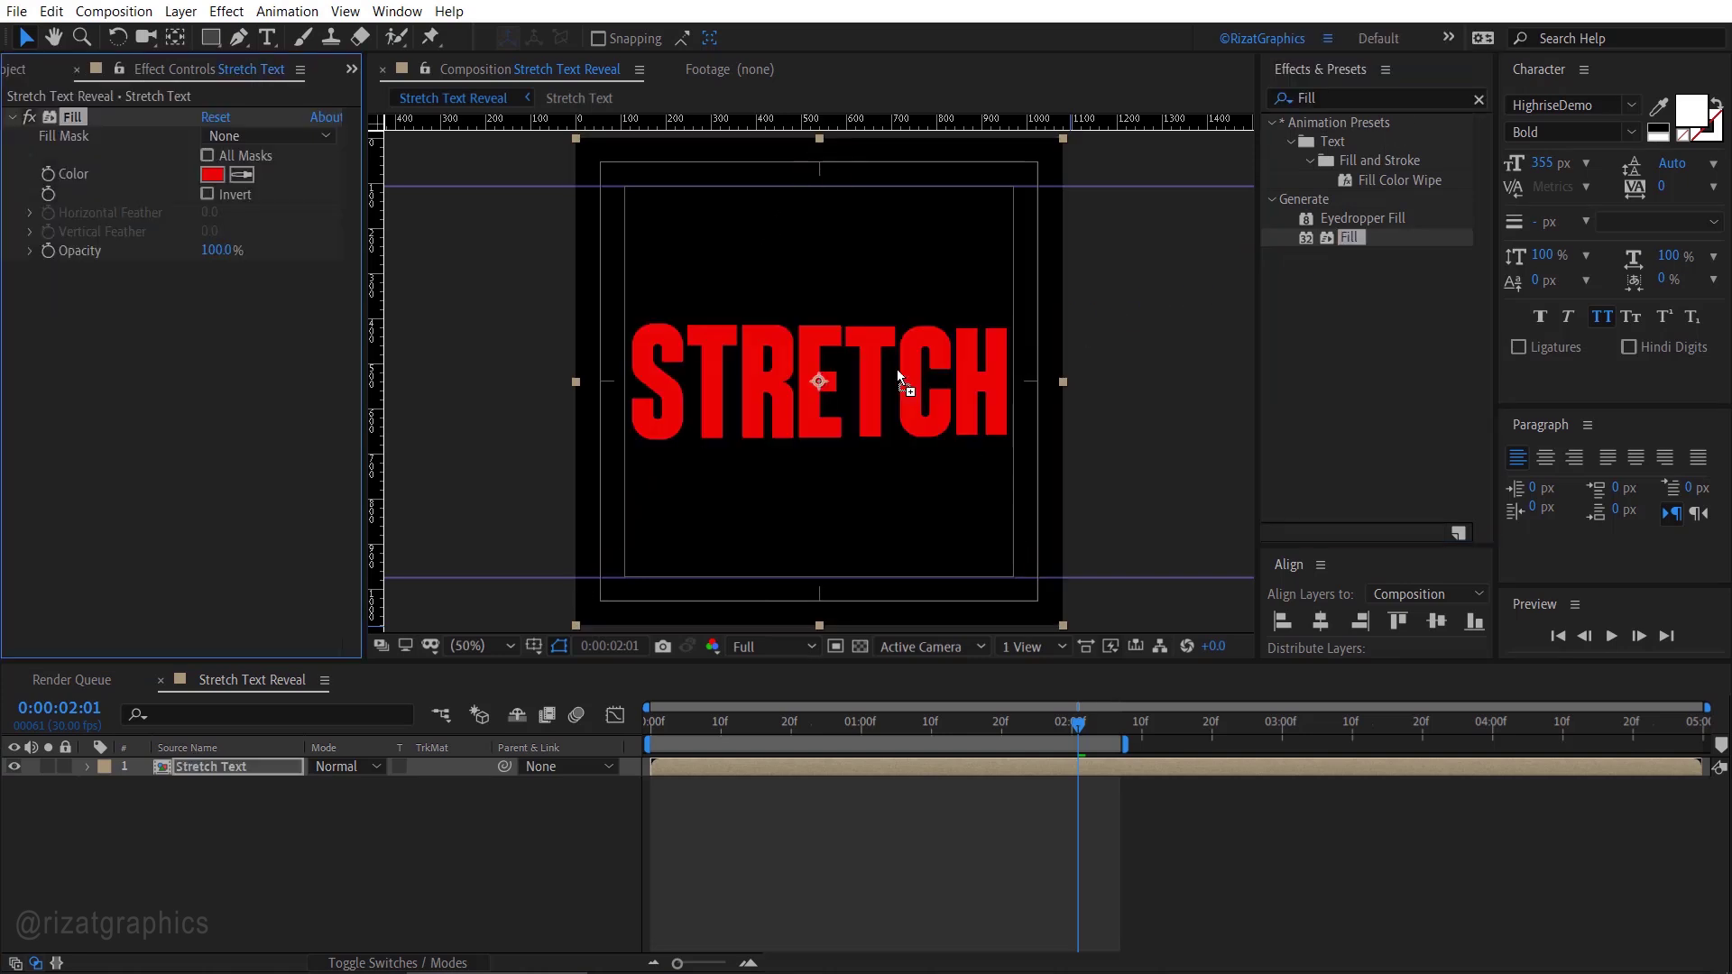
{"action": "left_click", "coordinate": [214, 177]}
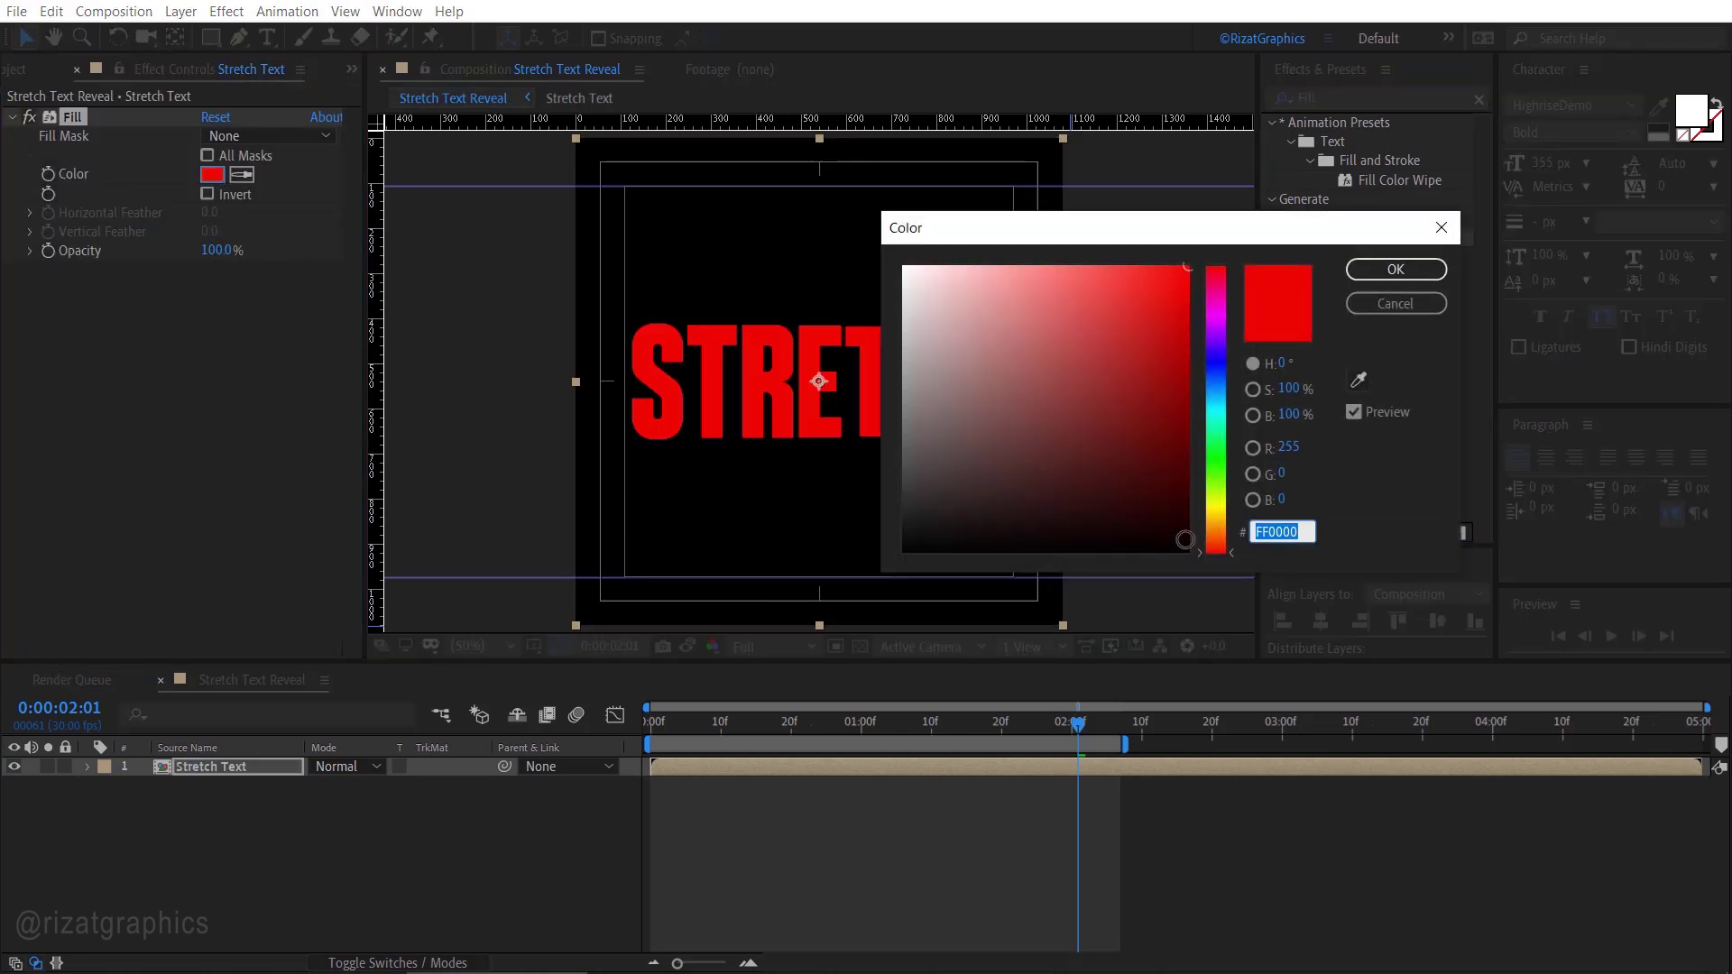
{"action": "type", "text": "7373"}
{"action": "left_click", "coordinate": [1372, 273]}
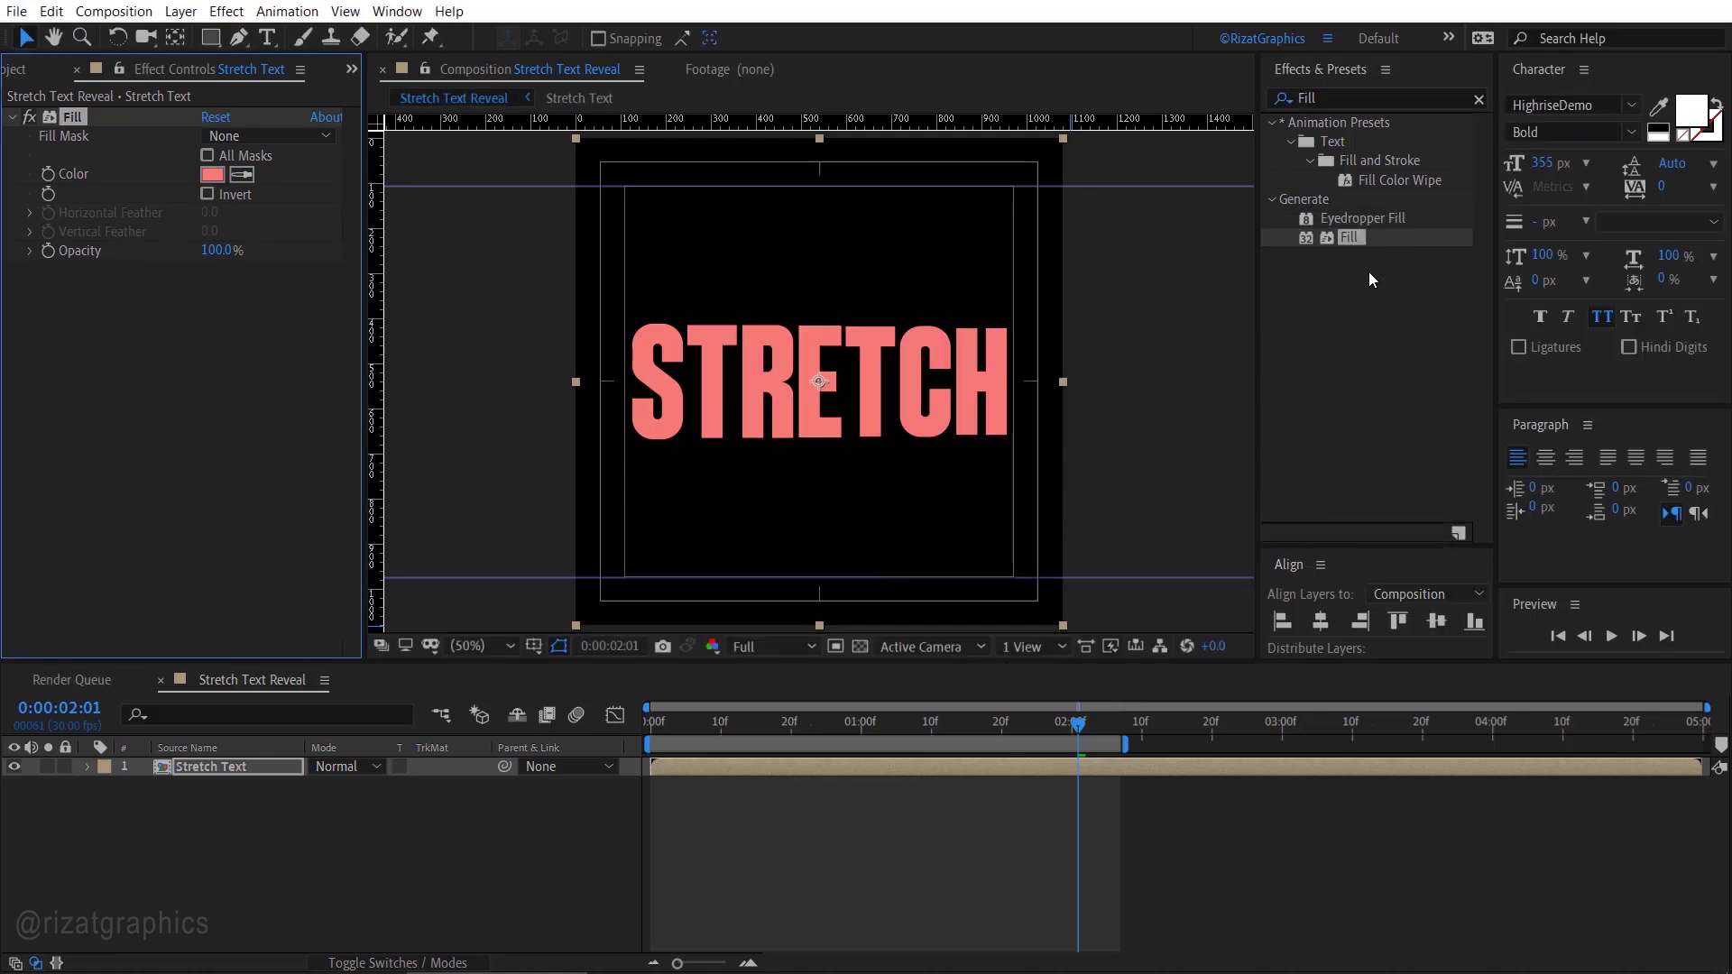
Add a pale pink solid layer and place it beneath the Stretch Text layer.
{"action": "right_click", "coordinate": [251, 866]}
{"action": "mouse_move", "coordinate": [320, 665]}
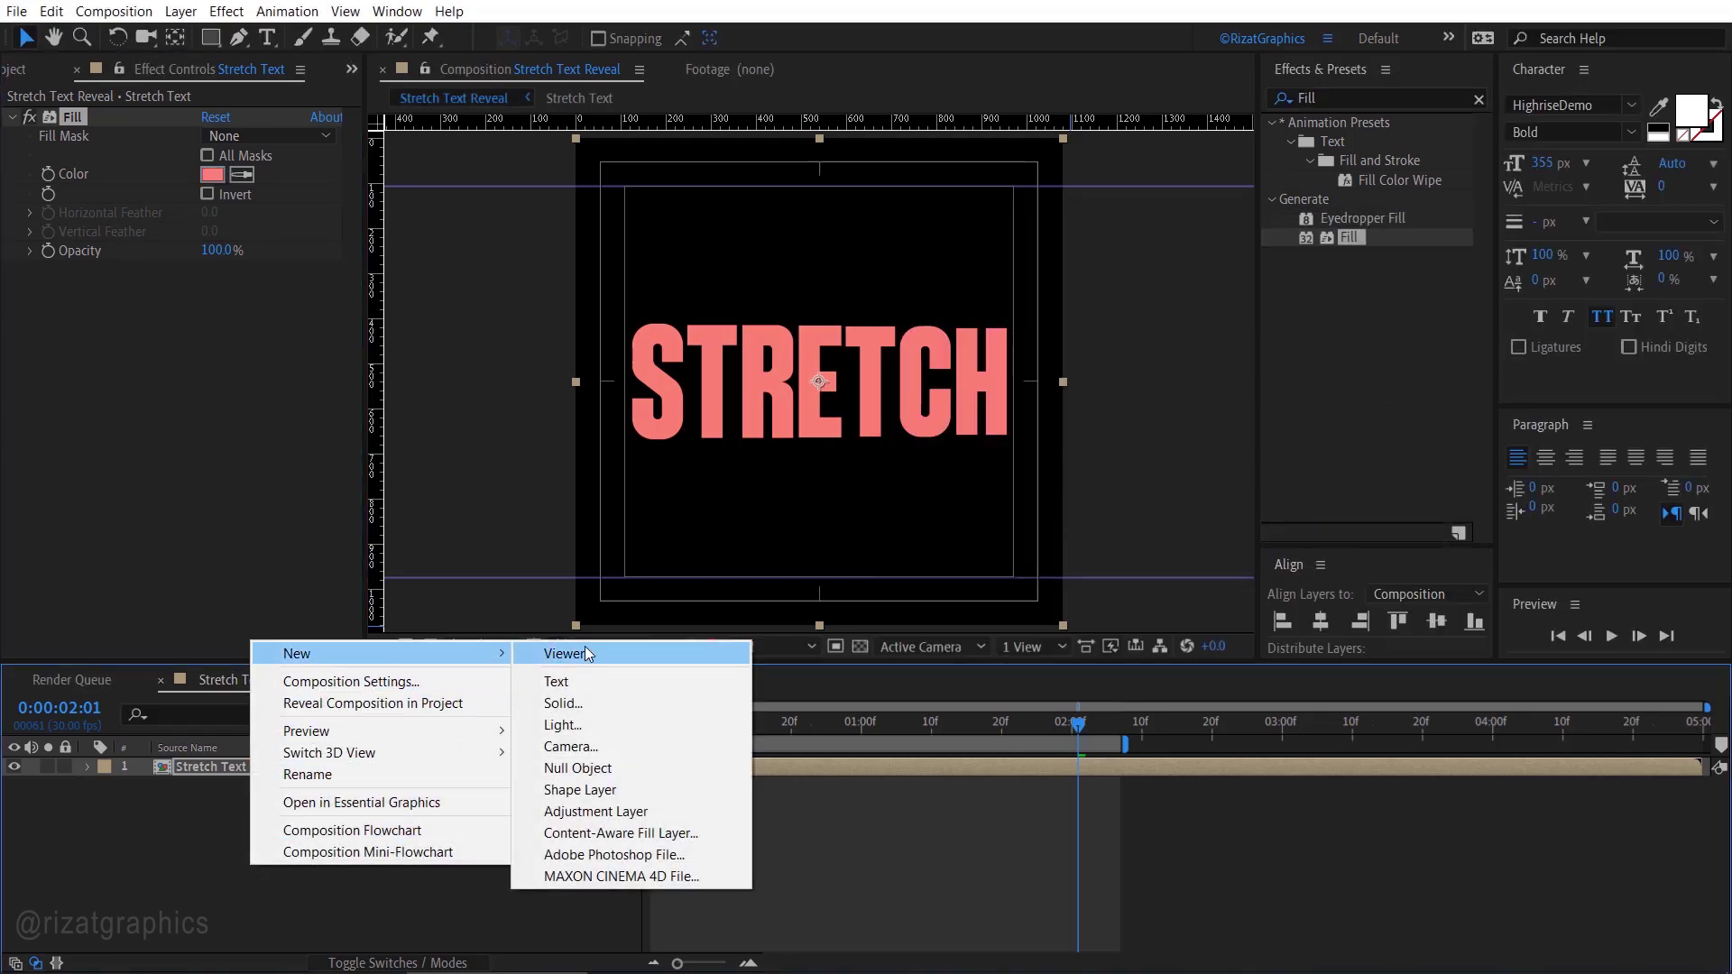
{"action": "left_click", "coordinate": [563, 704]}
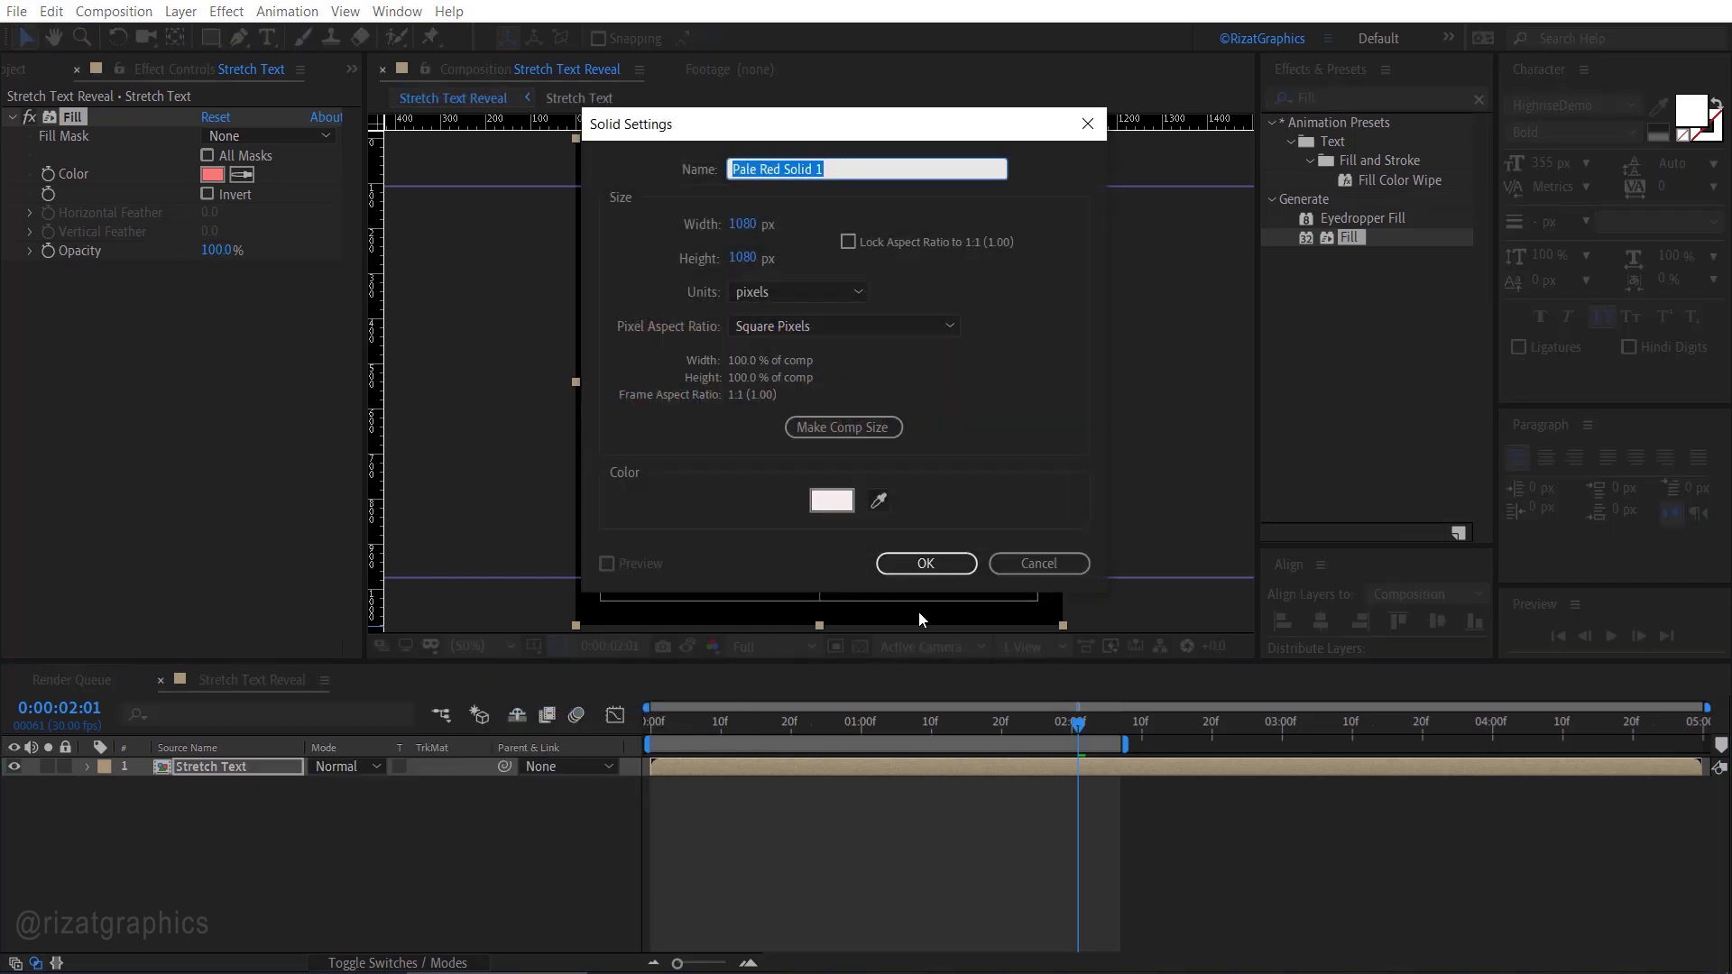
{"action": "left_click", "coordinate": [925, 567]}
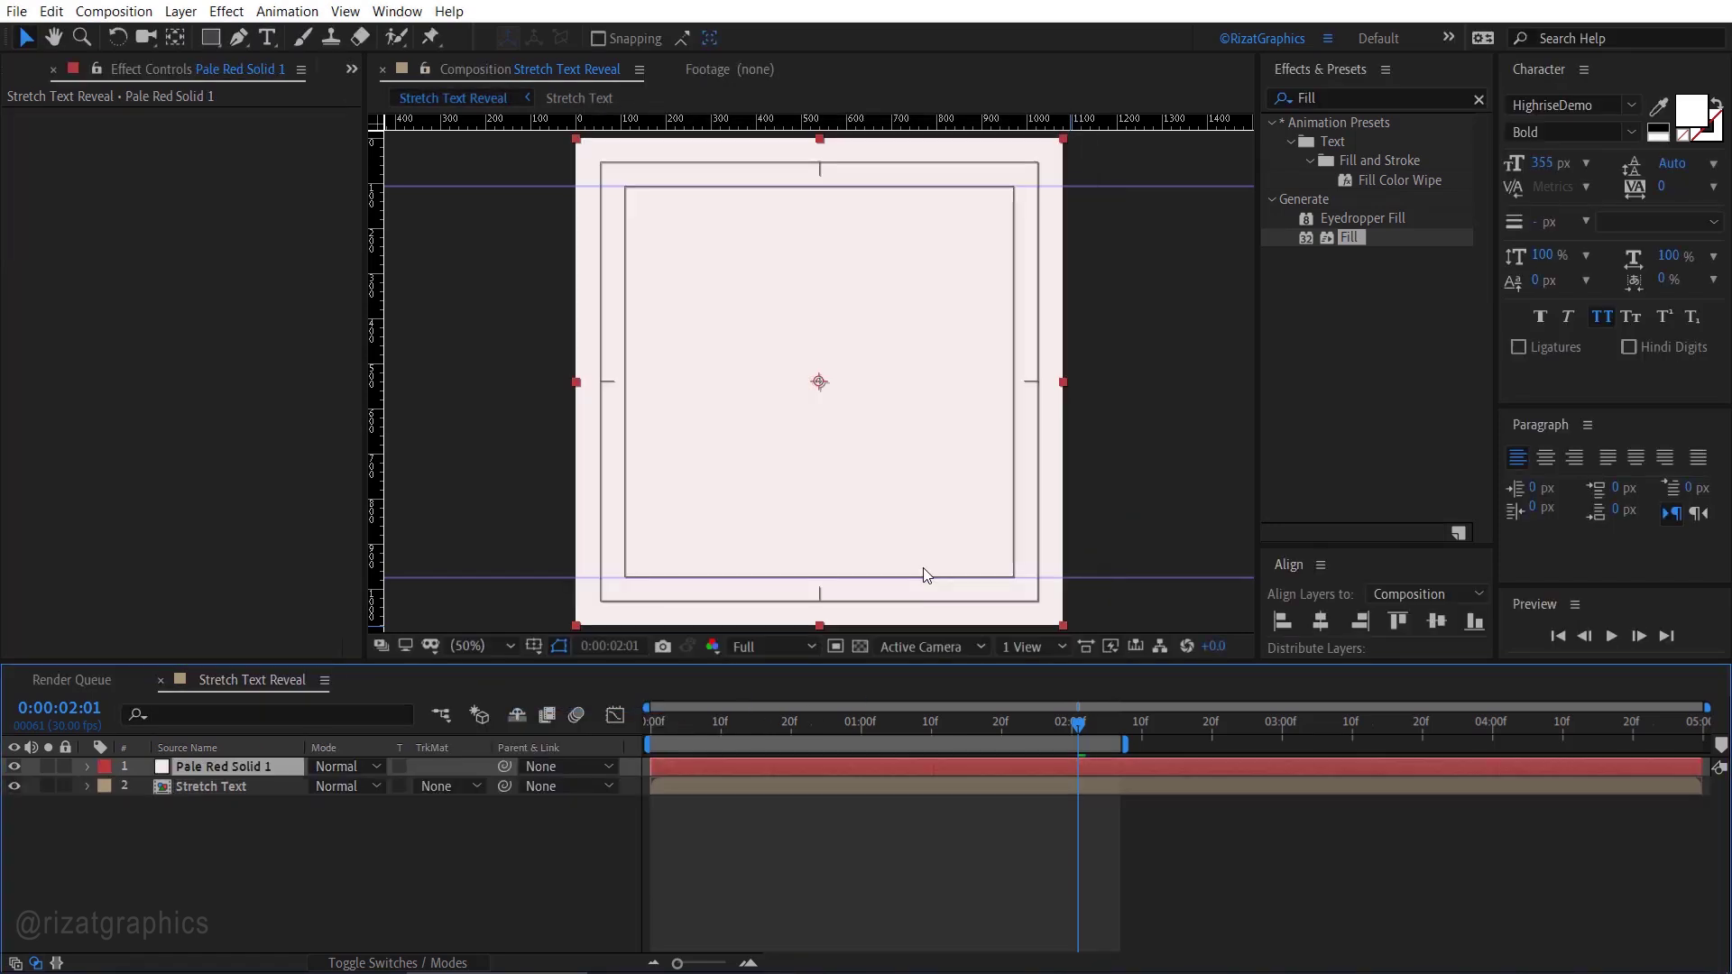
{"action": "left_click_drag", "start_coordinate": [268, 780], "coordinate": [268, 801]}
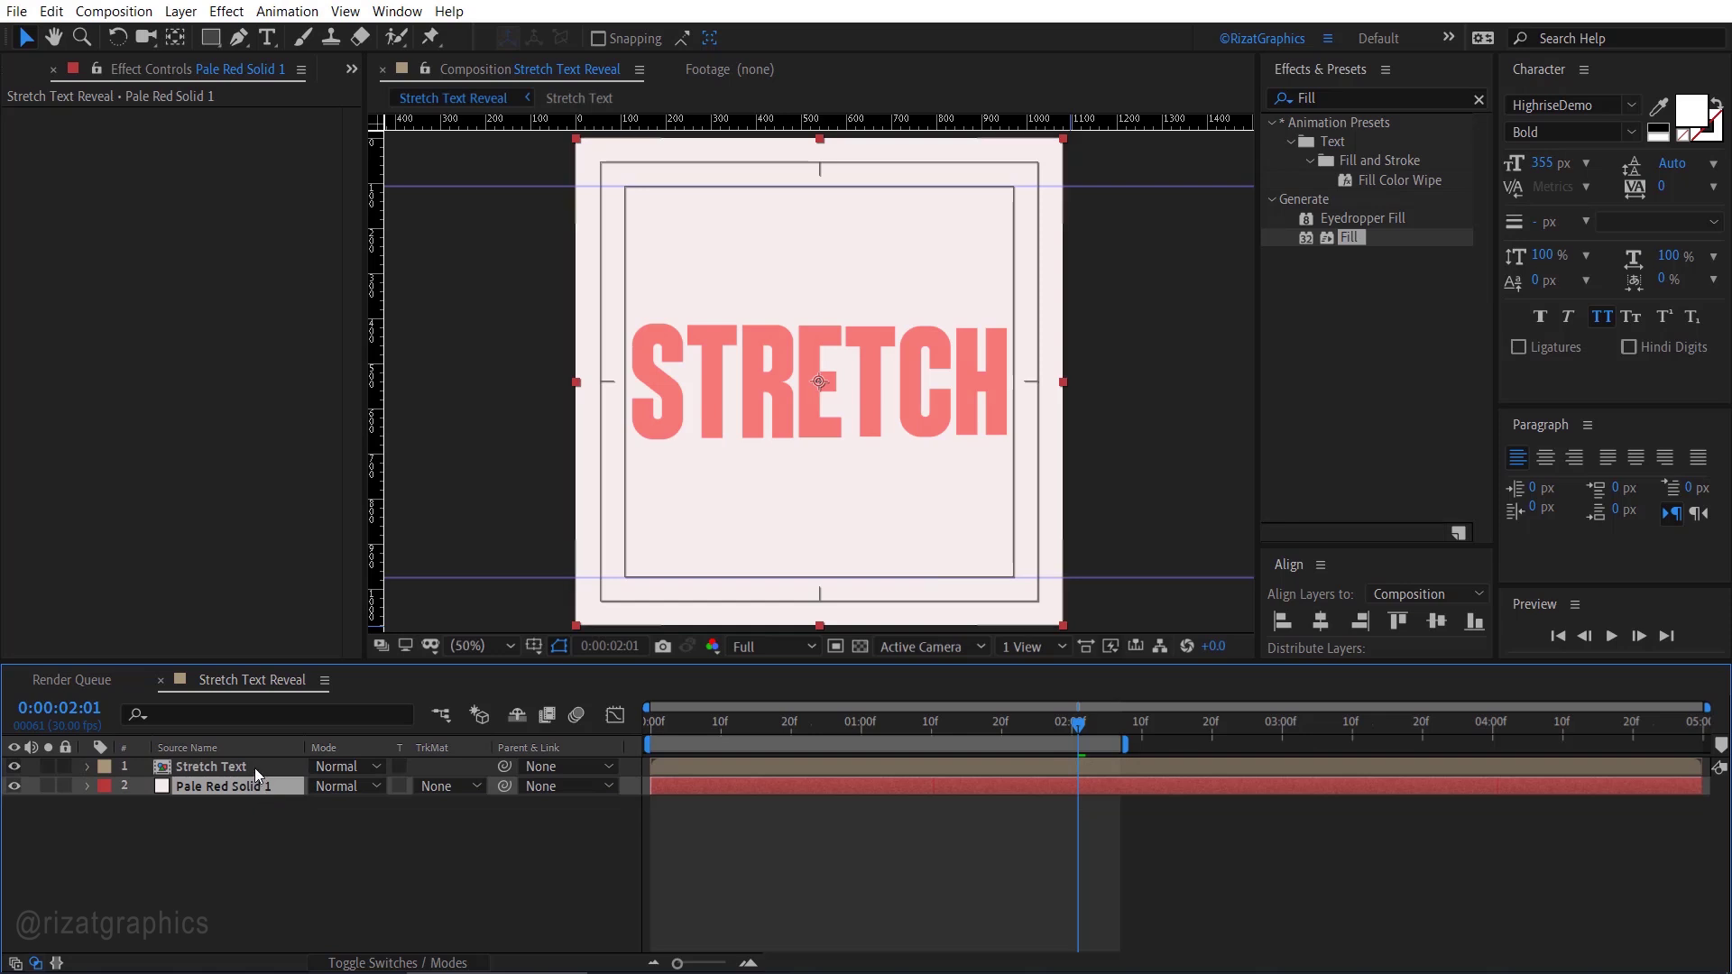
Add a Stroke layer style to Stretch Text with colour 000000 and size 4.0.
{"action": "left_click", "coordinate": [252, 767]}
{"action": "right_click", "coordinate": [253, 766]}
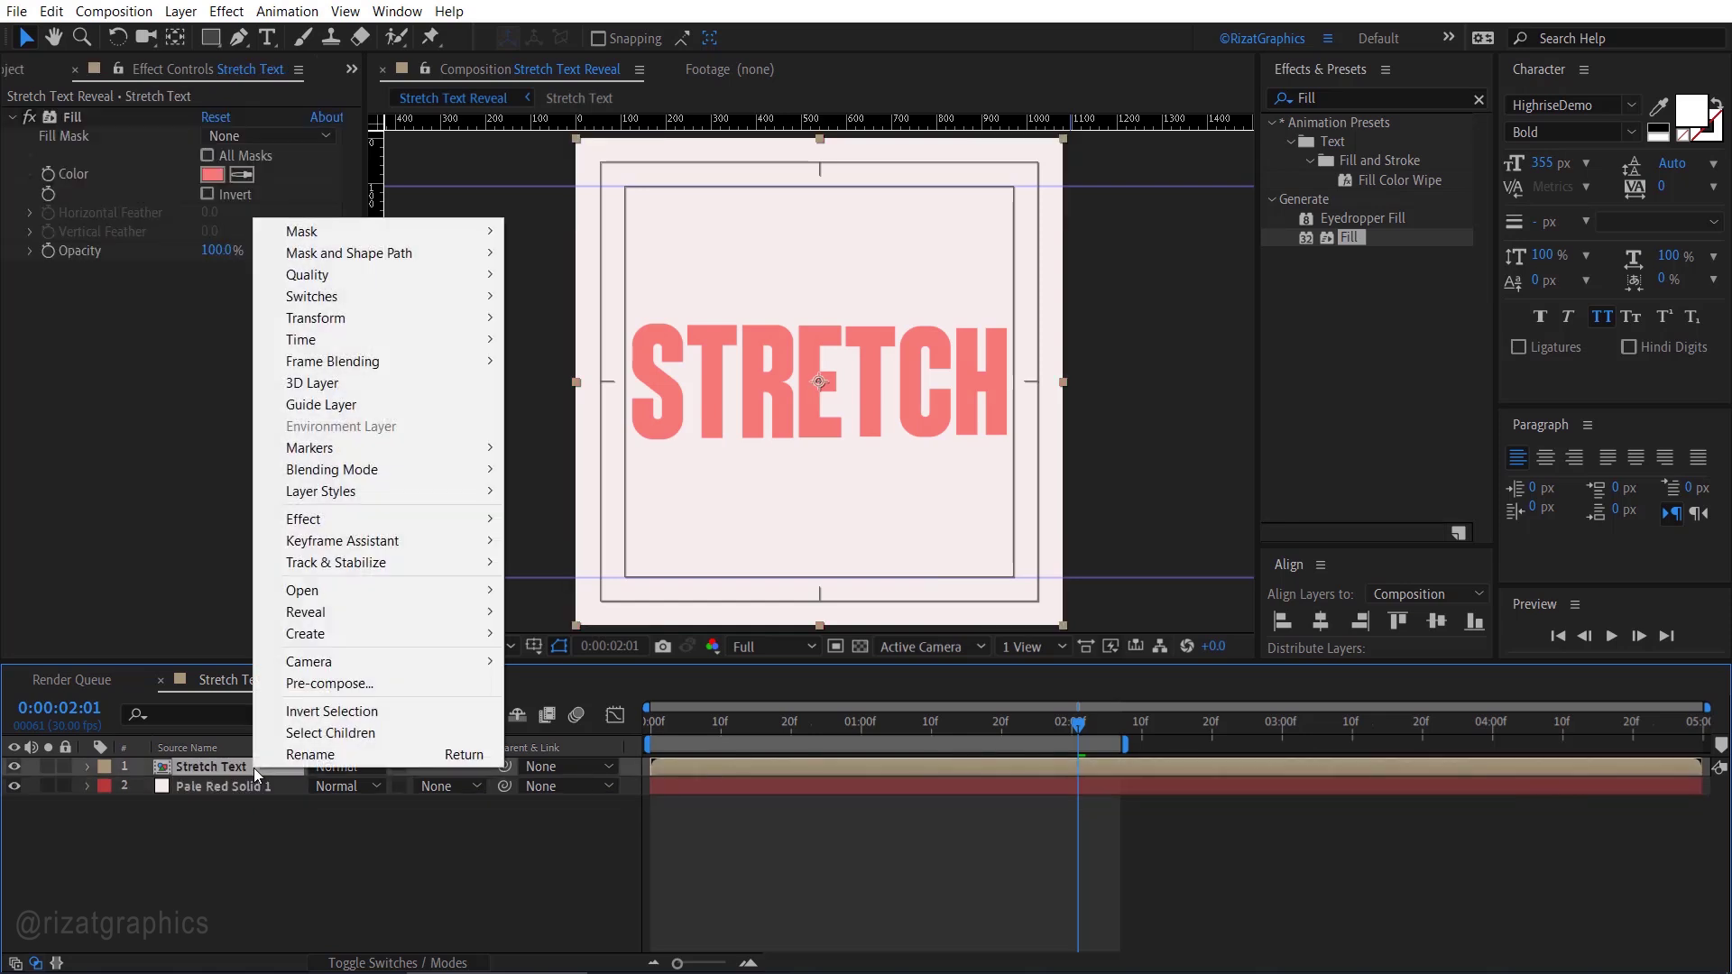
{"action": "mouse_move", "coordinate": [451, 491]}
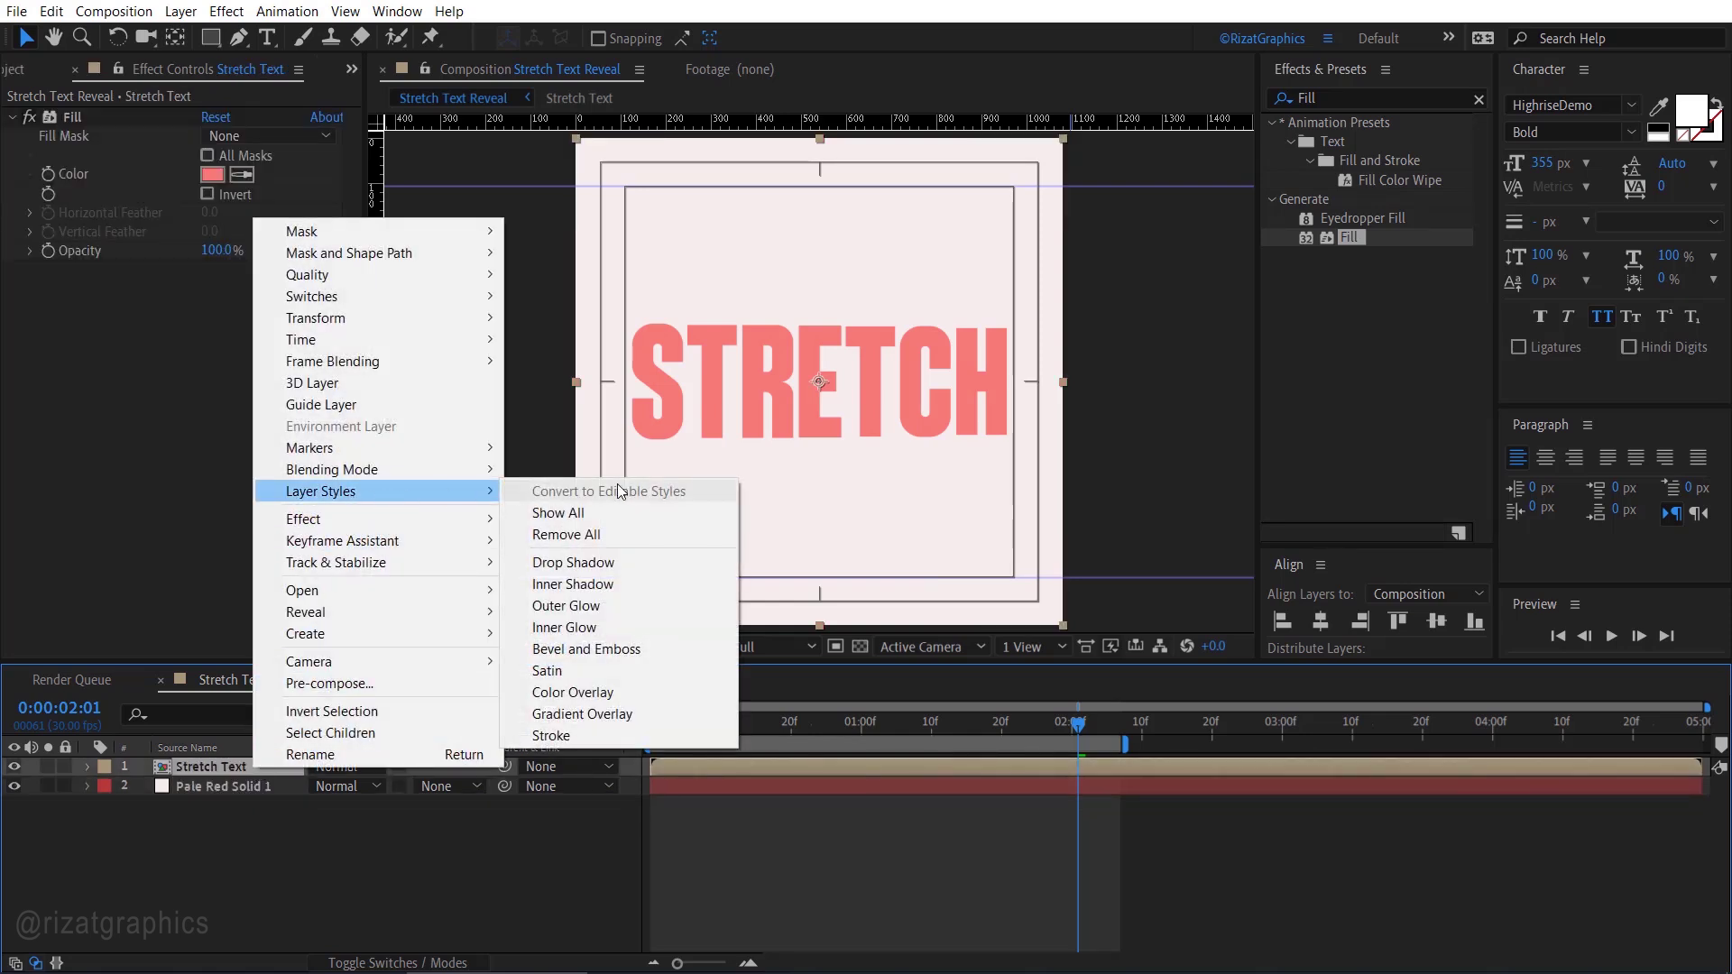
{"action": "left_click", "coordinate": [621, 734]}
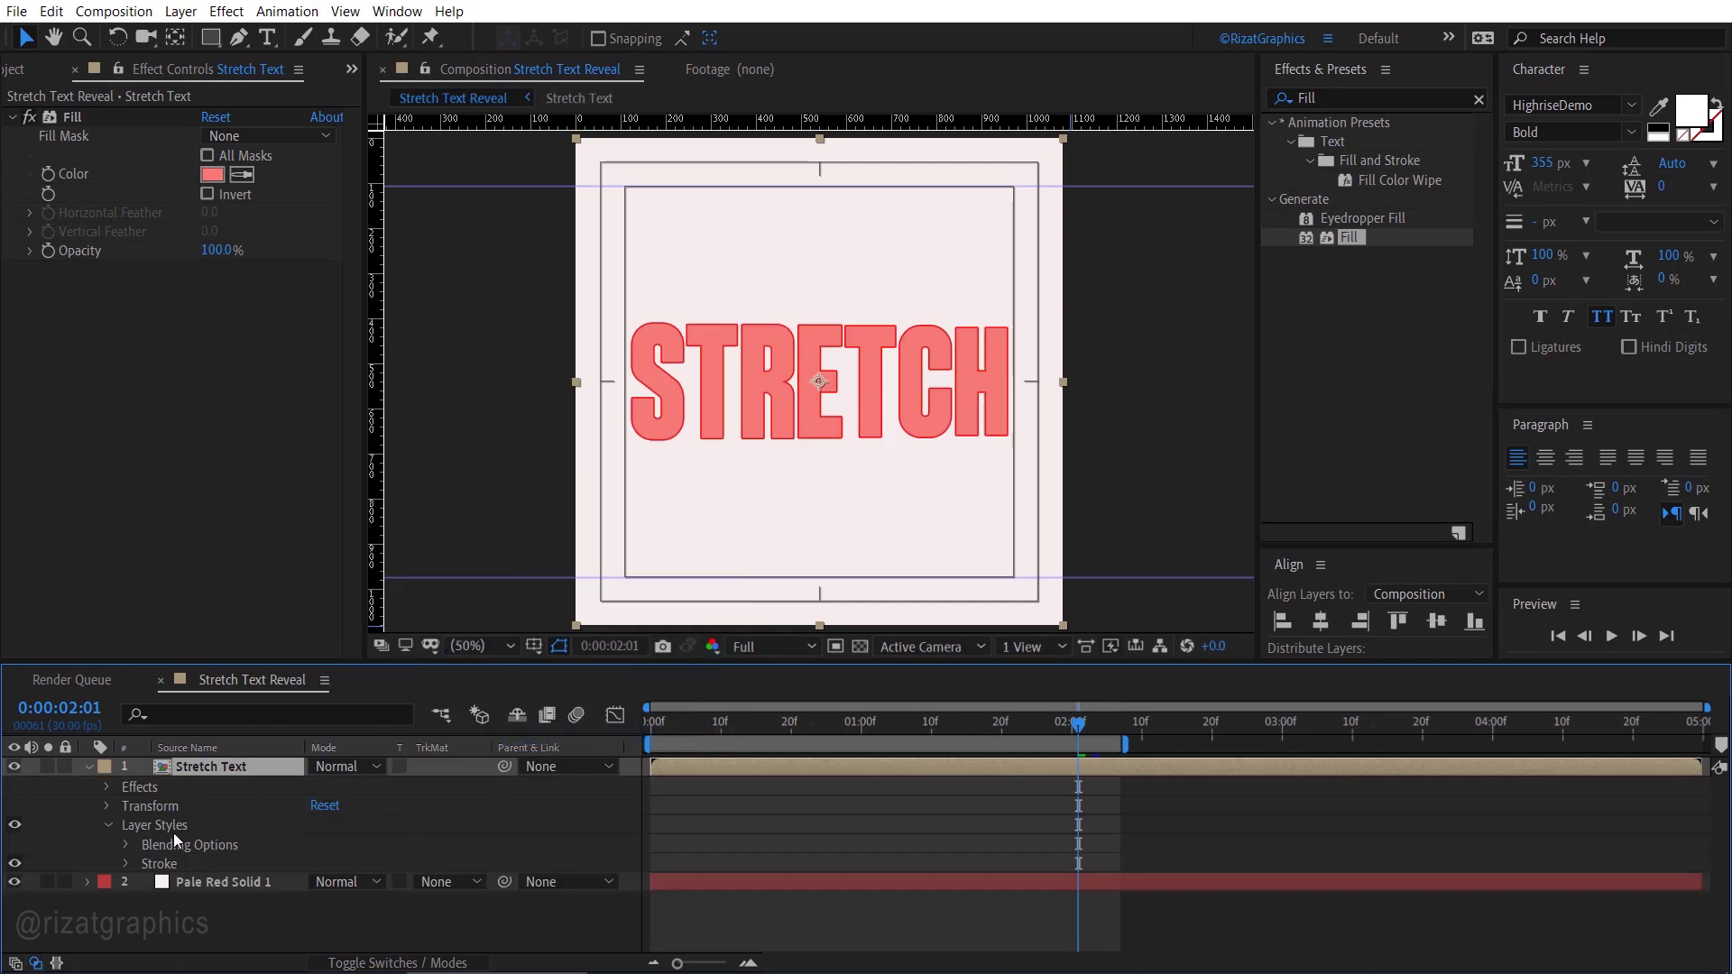
{"action": "left_click", "coordinate": [126, 863]}
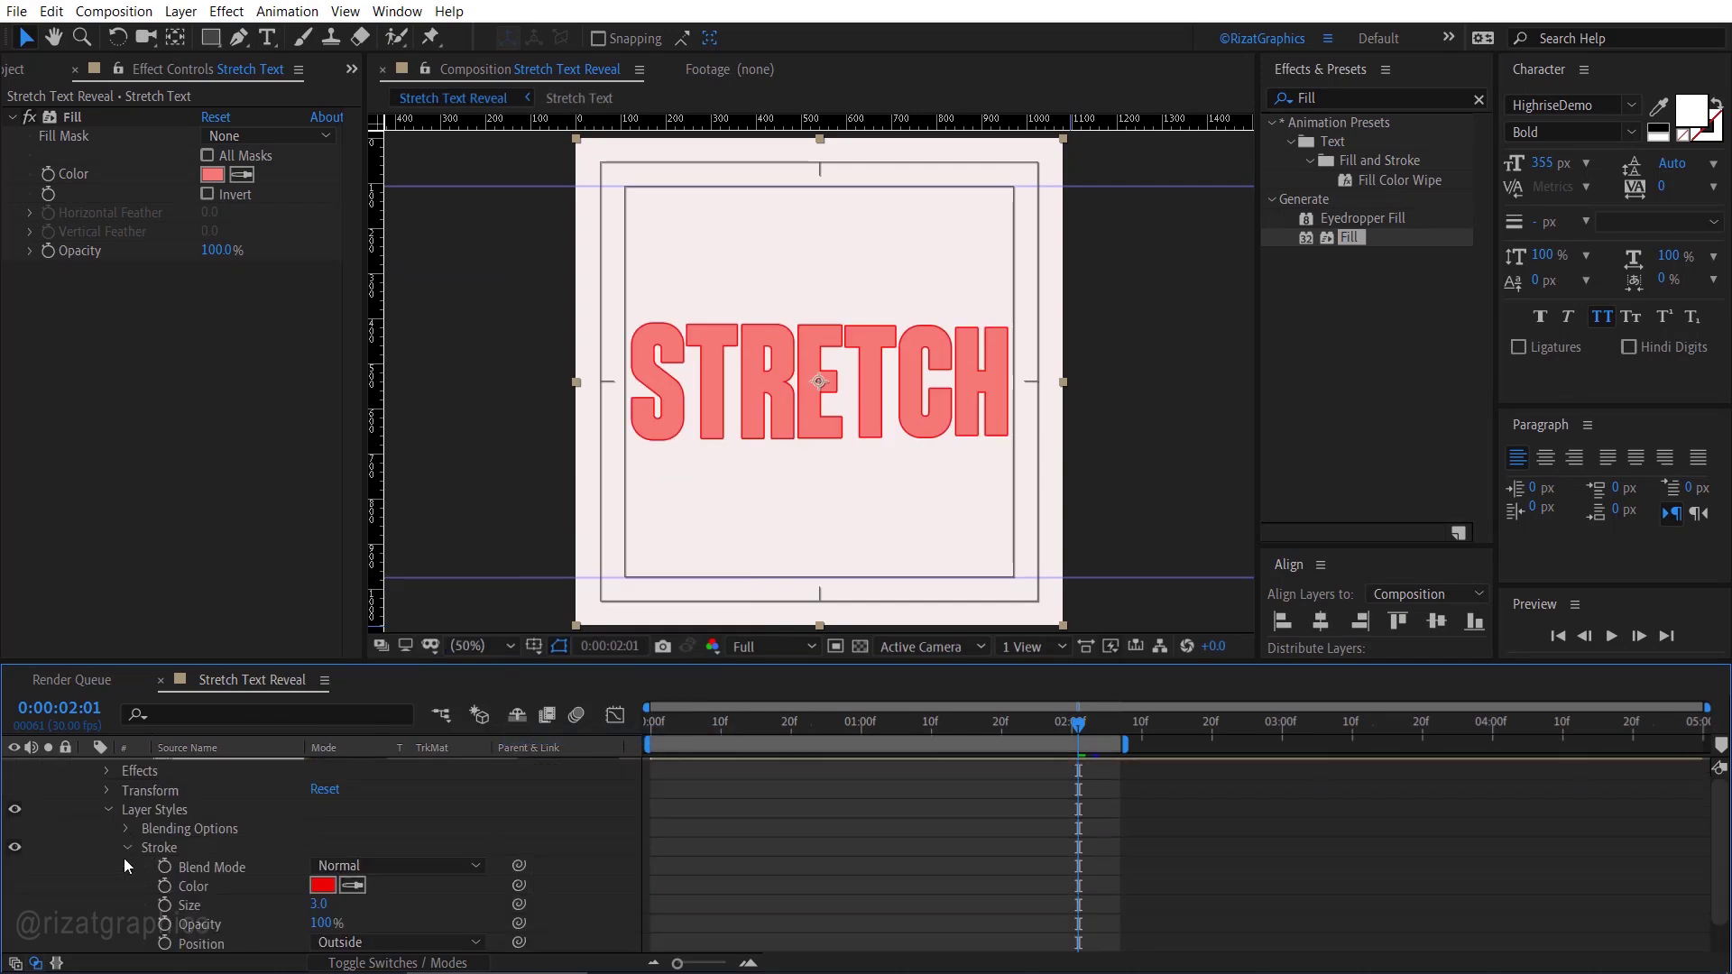
{"action": "left_click", "coordinate": [322, 886]}
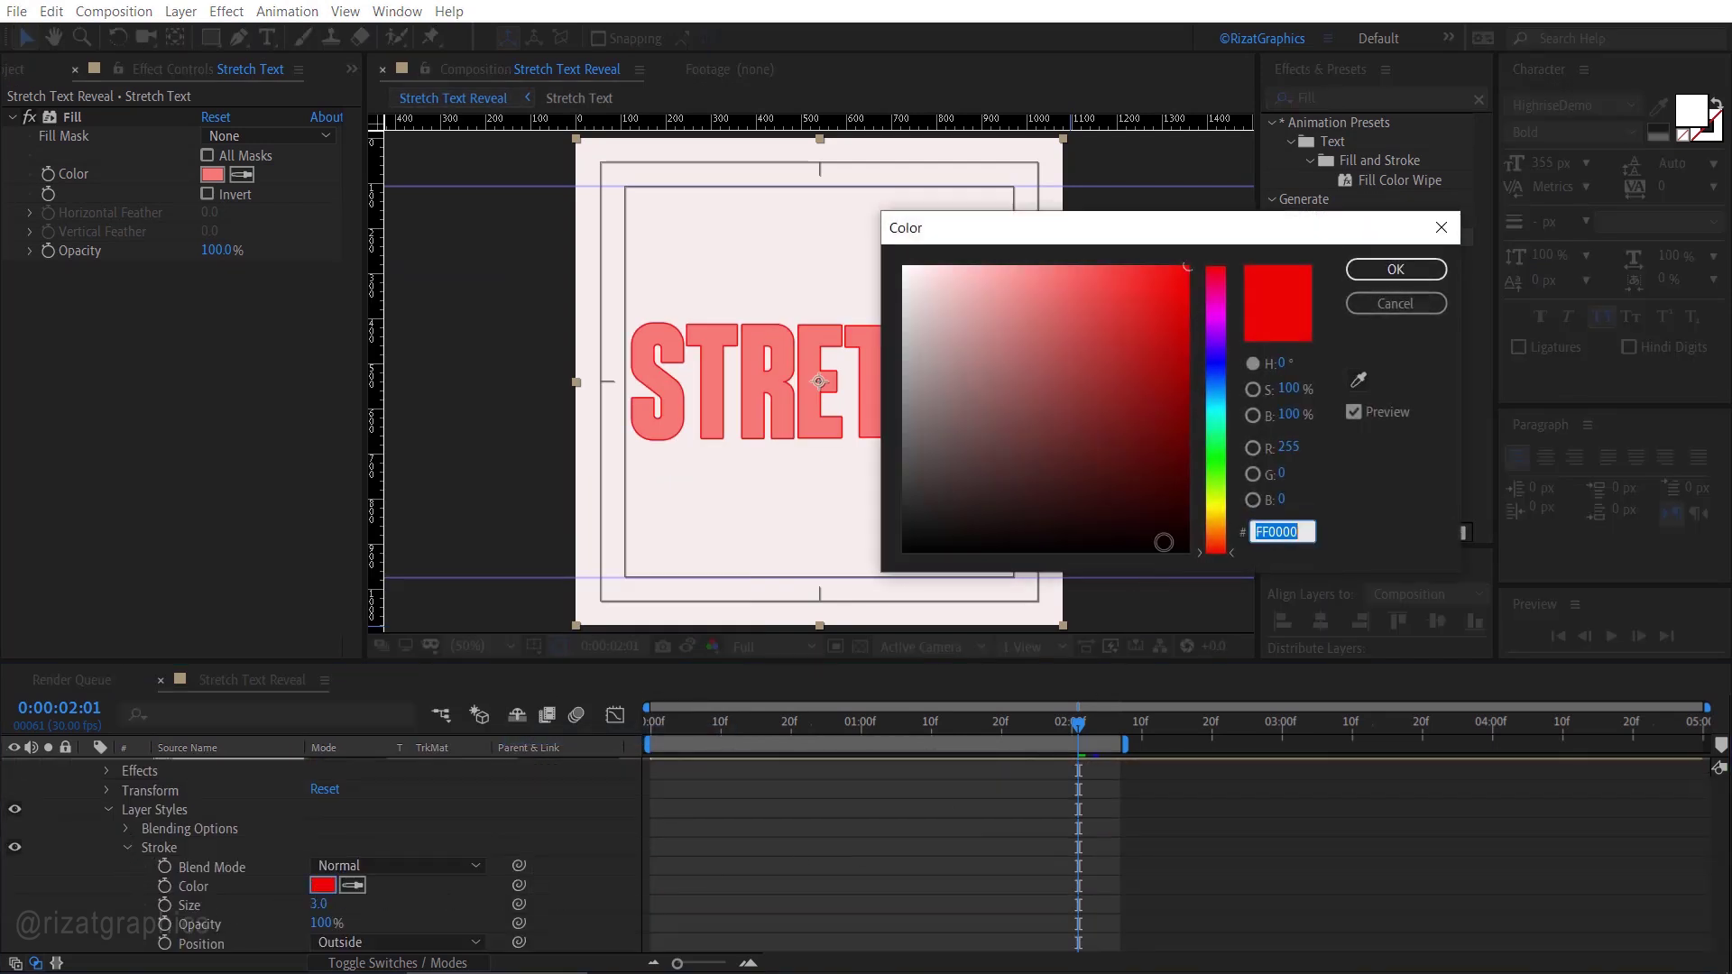
{"action": "left_click_drag", "start_coordinate": [1164, 543], "coordinate": [1204, 562]}
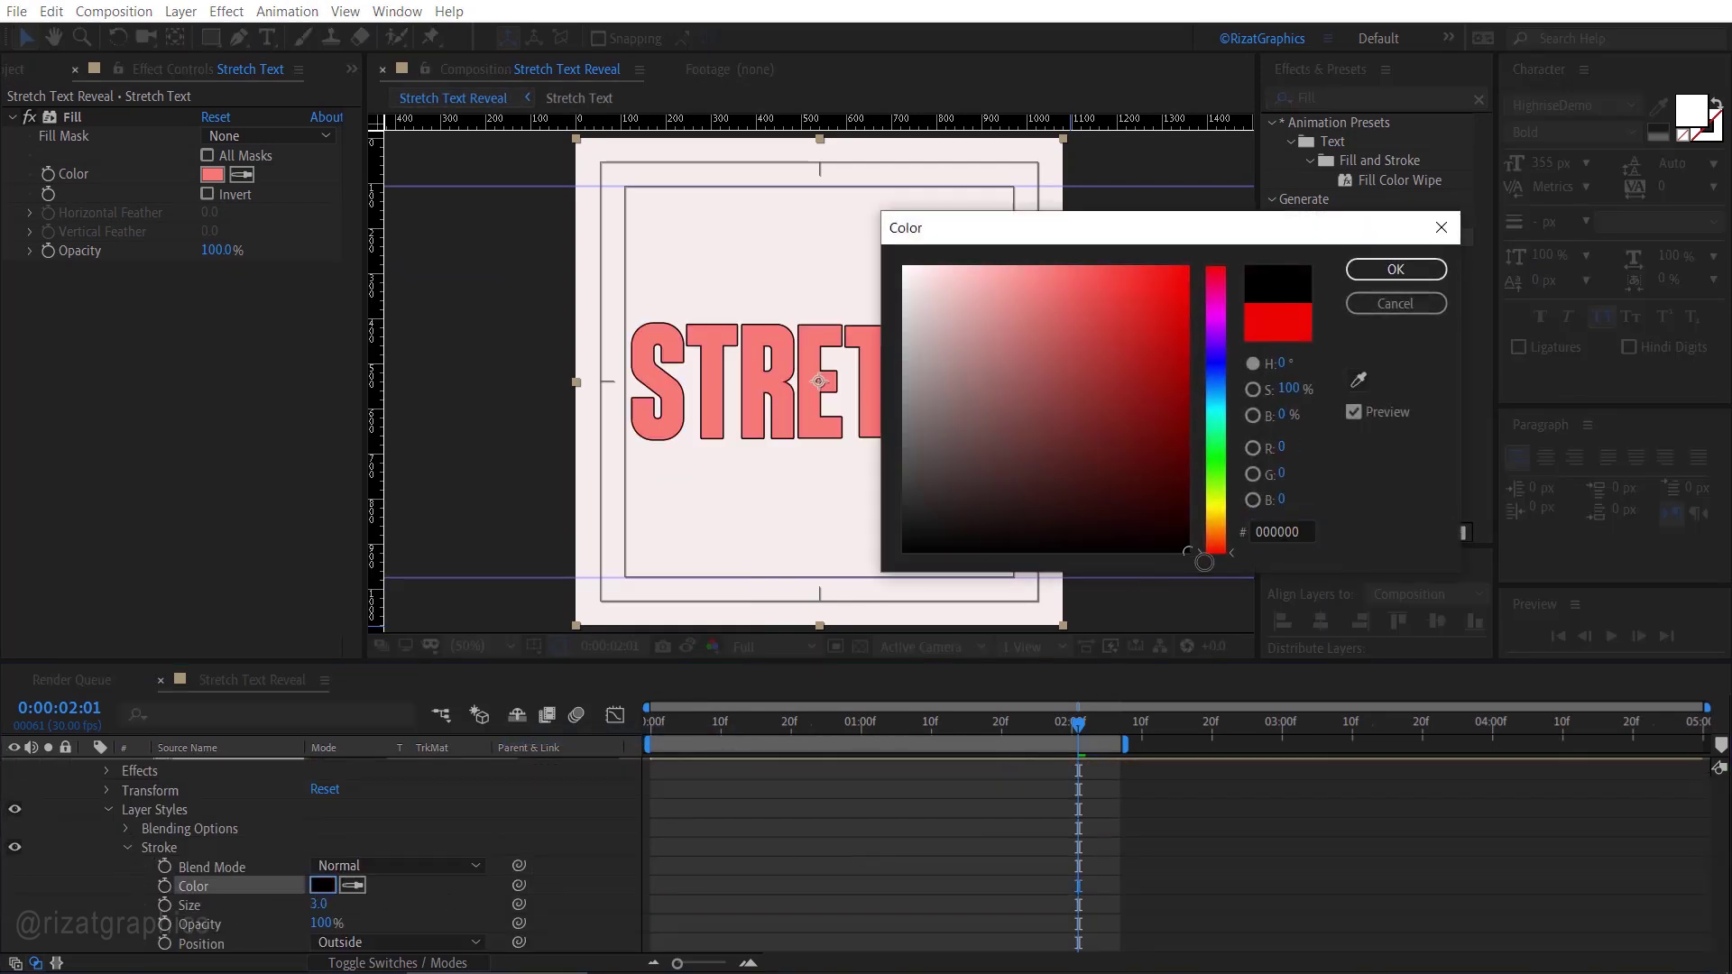
{"action": "left_click", "coordinate": [1396, 269]}
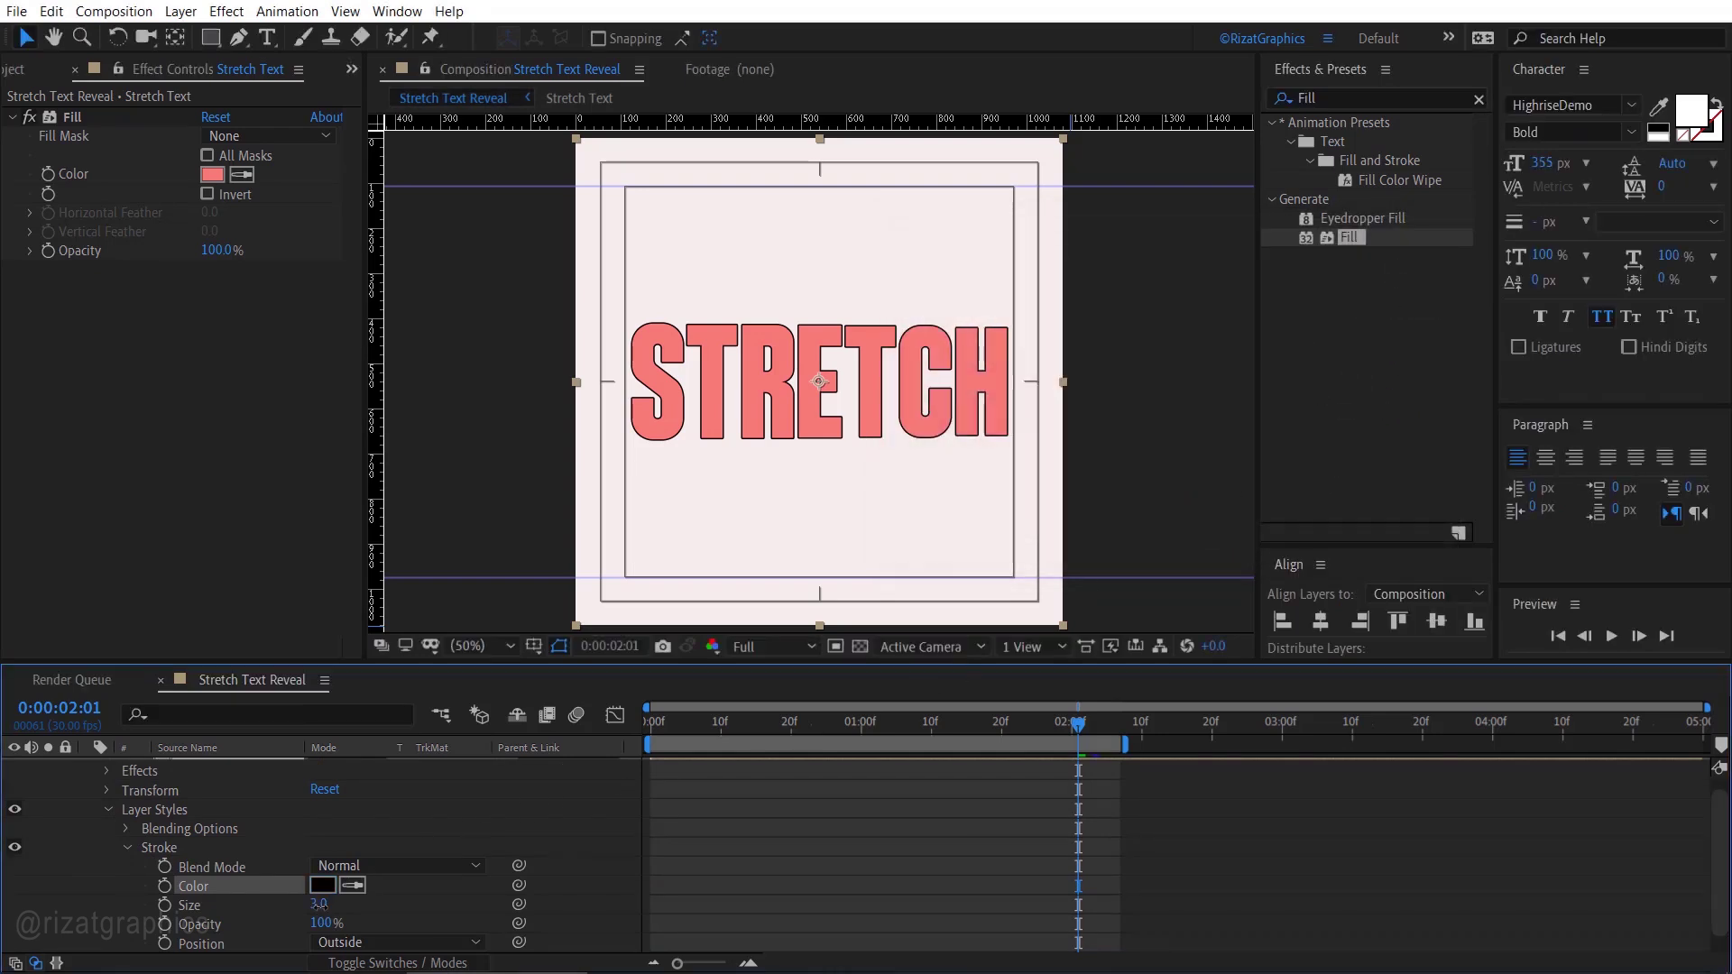
{"action": "left_click", "coordinate": [360, 903]}
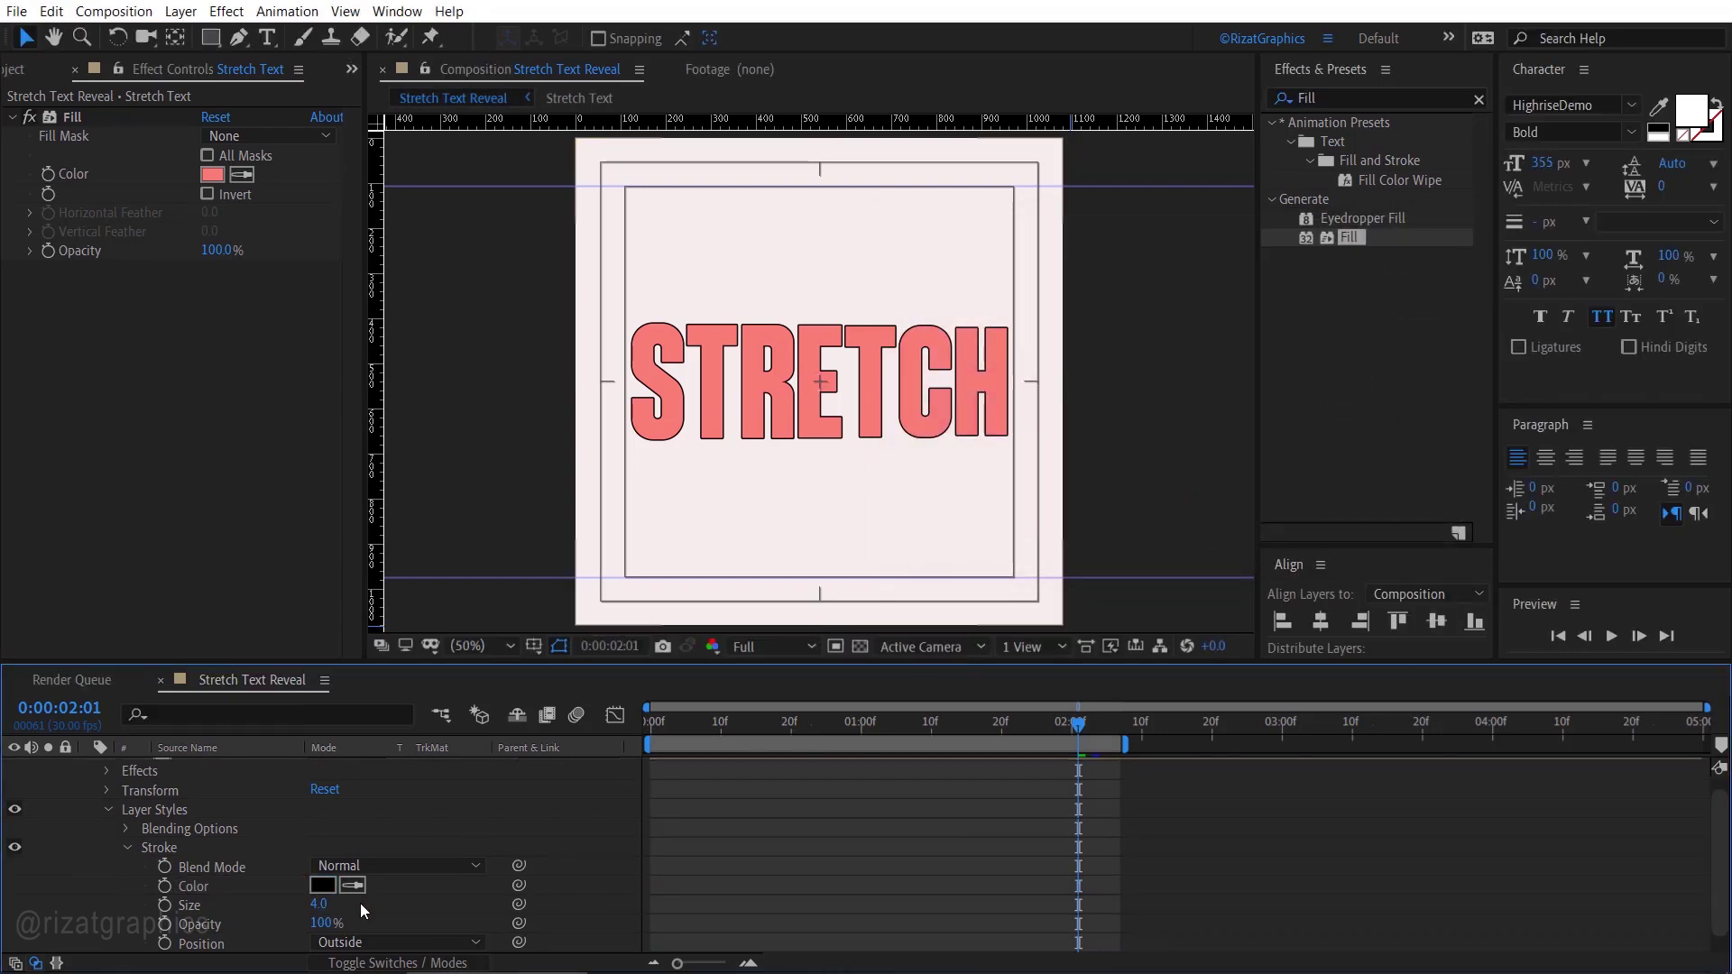
{"action": "left_click", "coordinate": [107, 809]}
Duplicate the Stretch Text layer.
{"action": "left_click", "coordinate": [90, 768]}
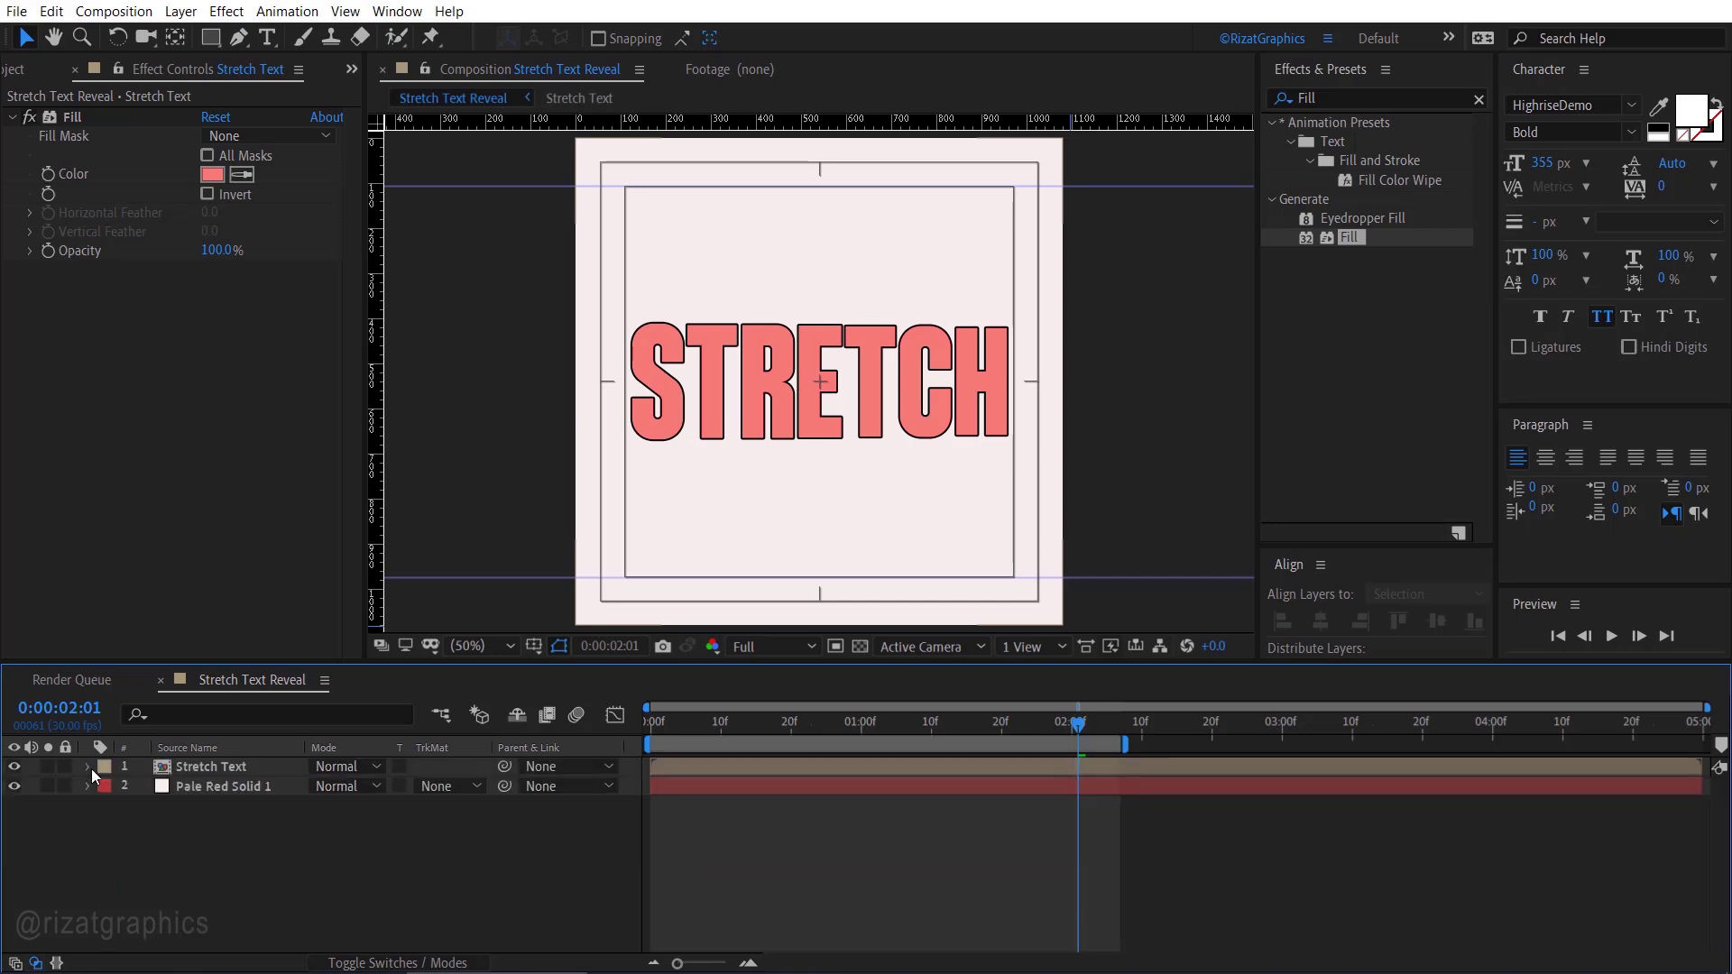
{"action": "left_click", "coordinate": [220, 768]}
{"action": "key", "text": "ctrl+d"}
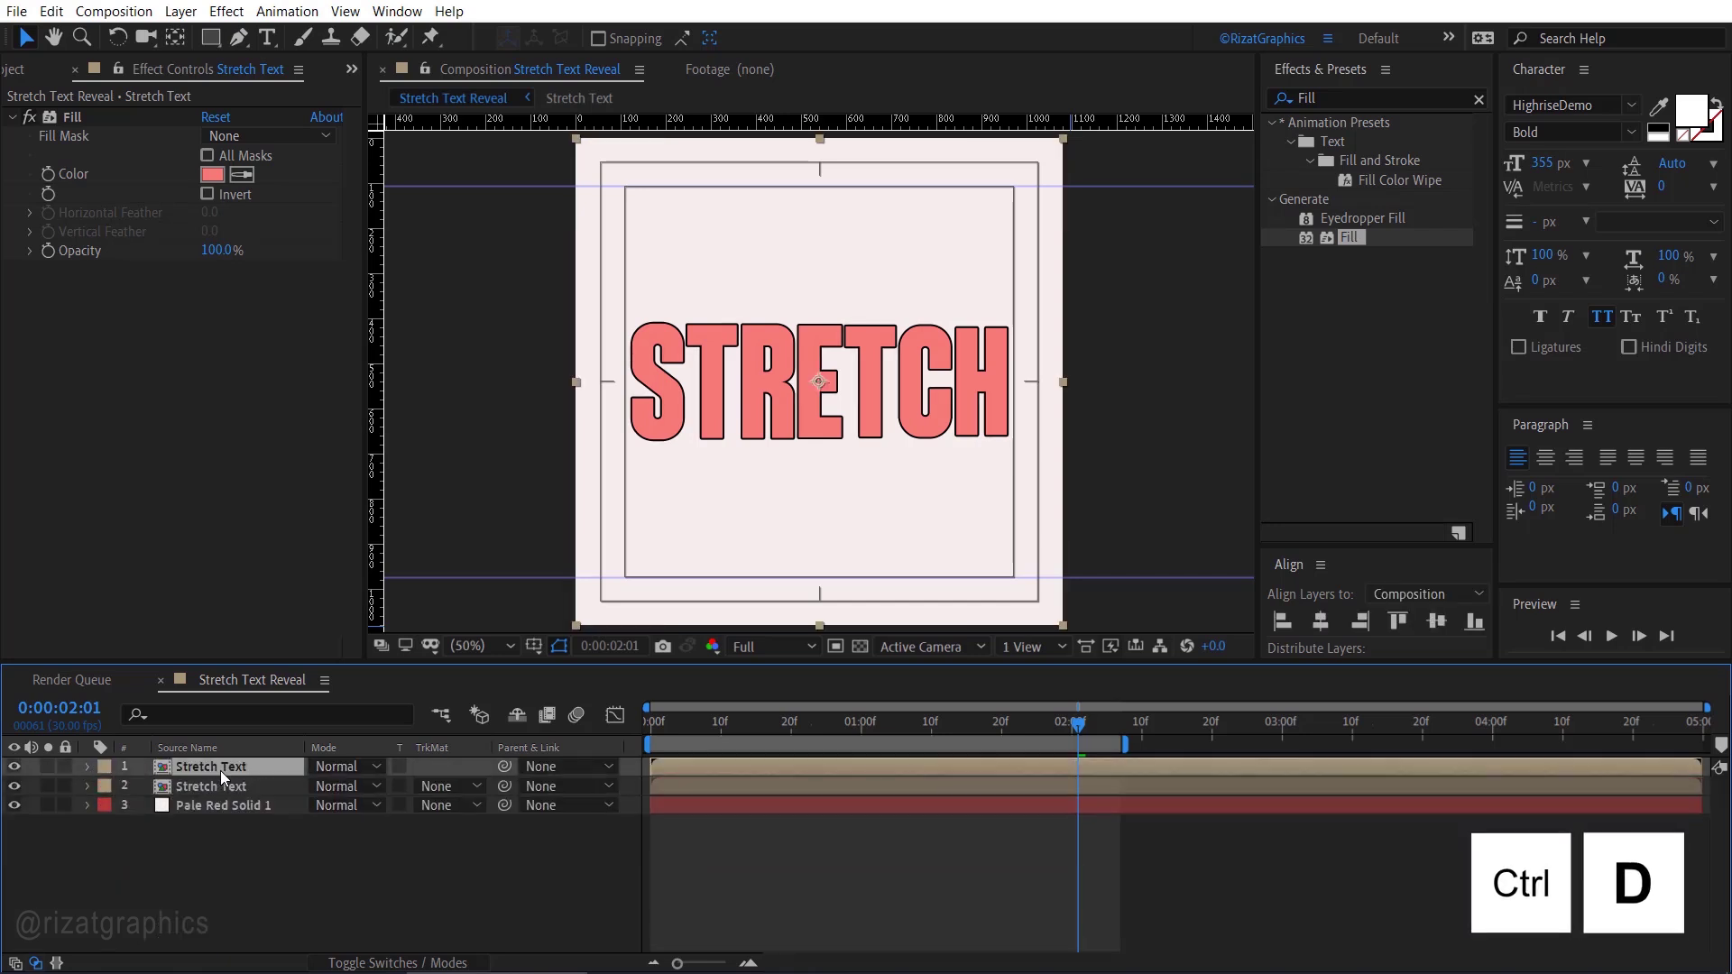
Set the lower copy's Fill colour to white (FFFFFF) and move the time back near the start.
{"action": "left_click", "coordinate": [219, 787]}
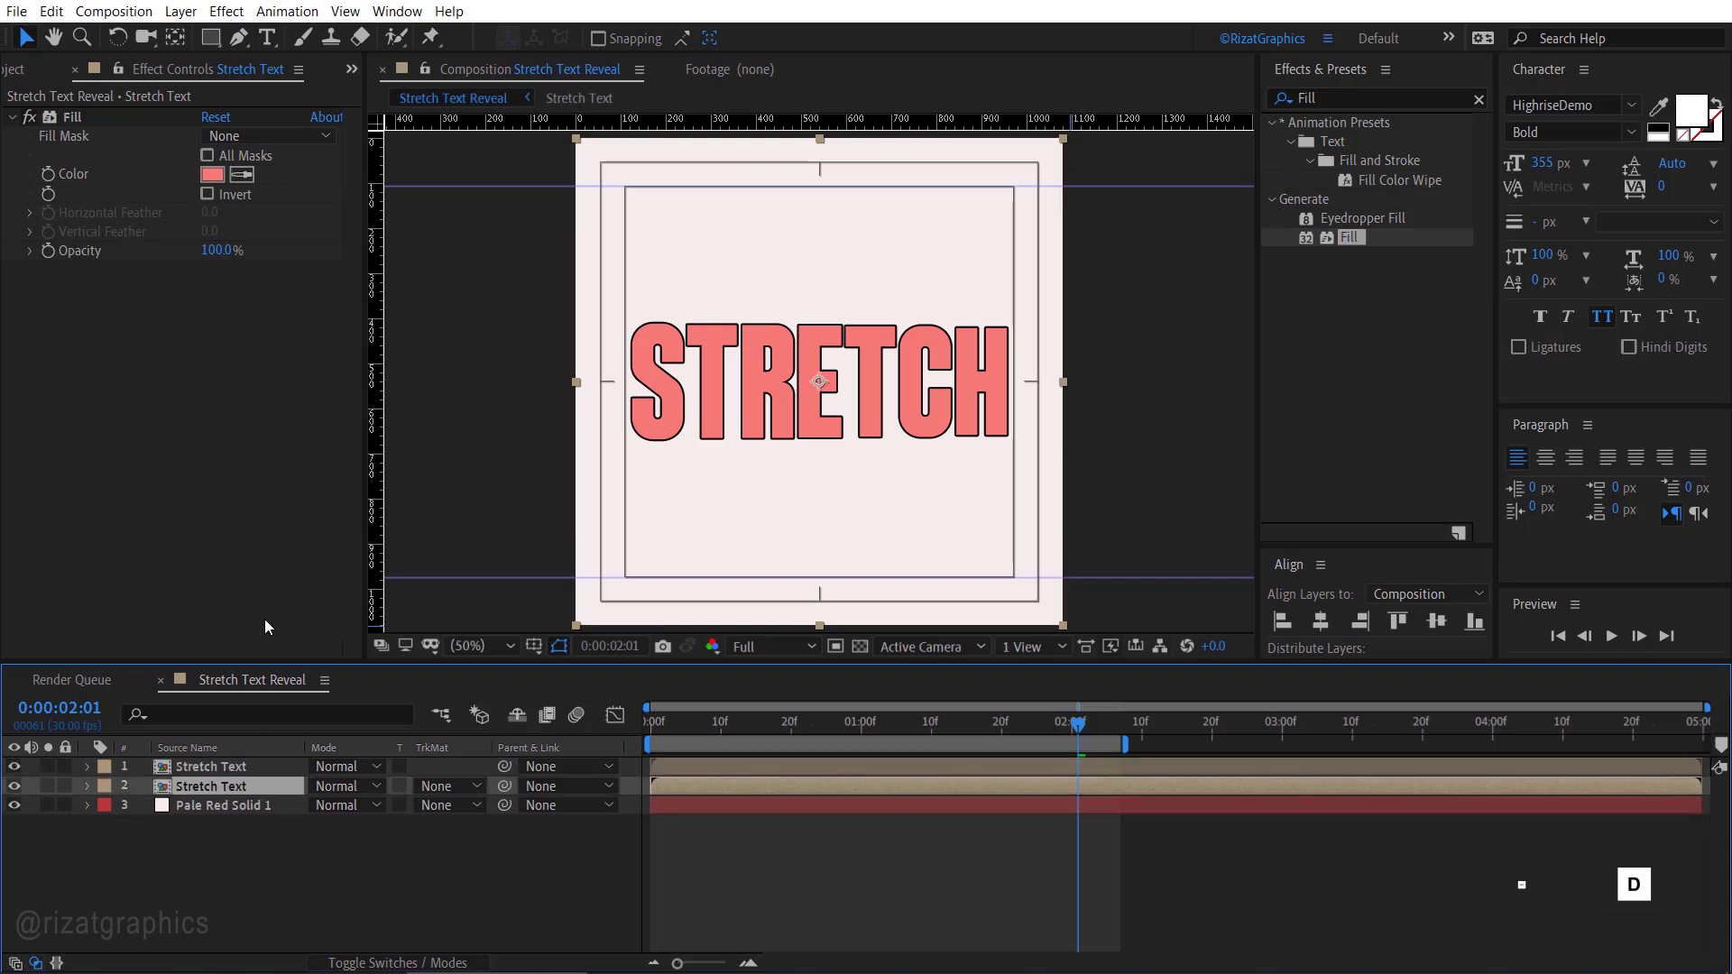
{"action": "left_click", "coordinate": [220, 175]}
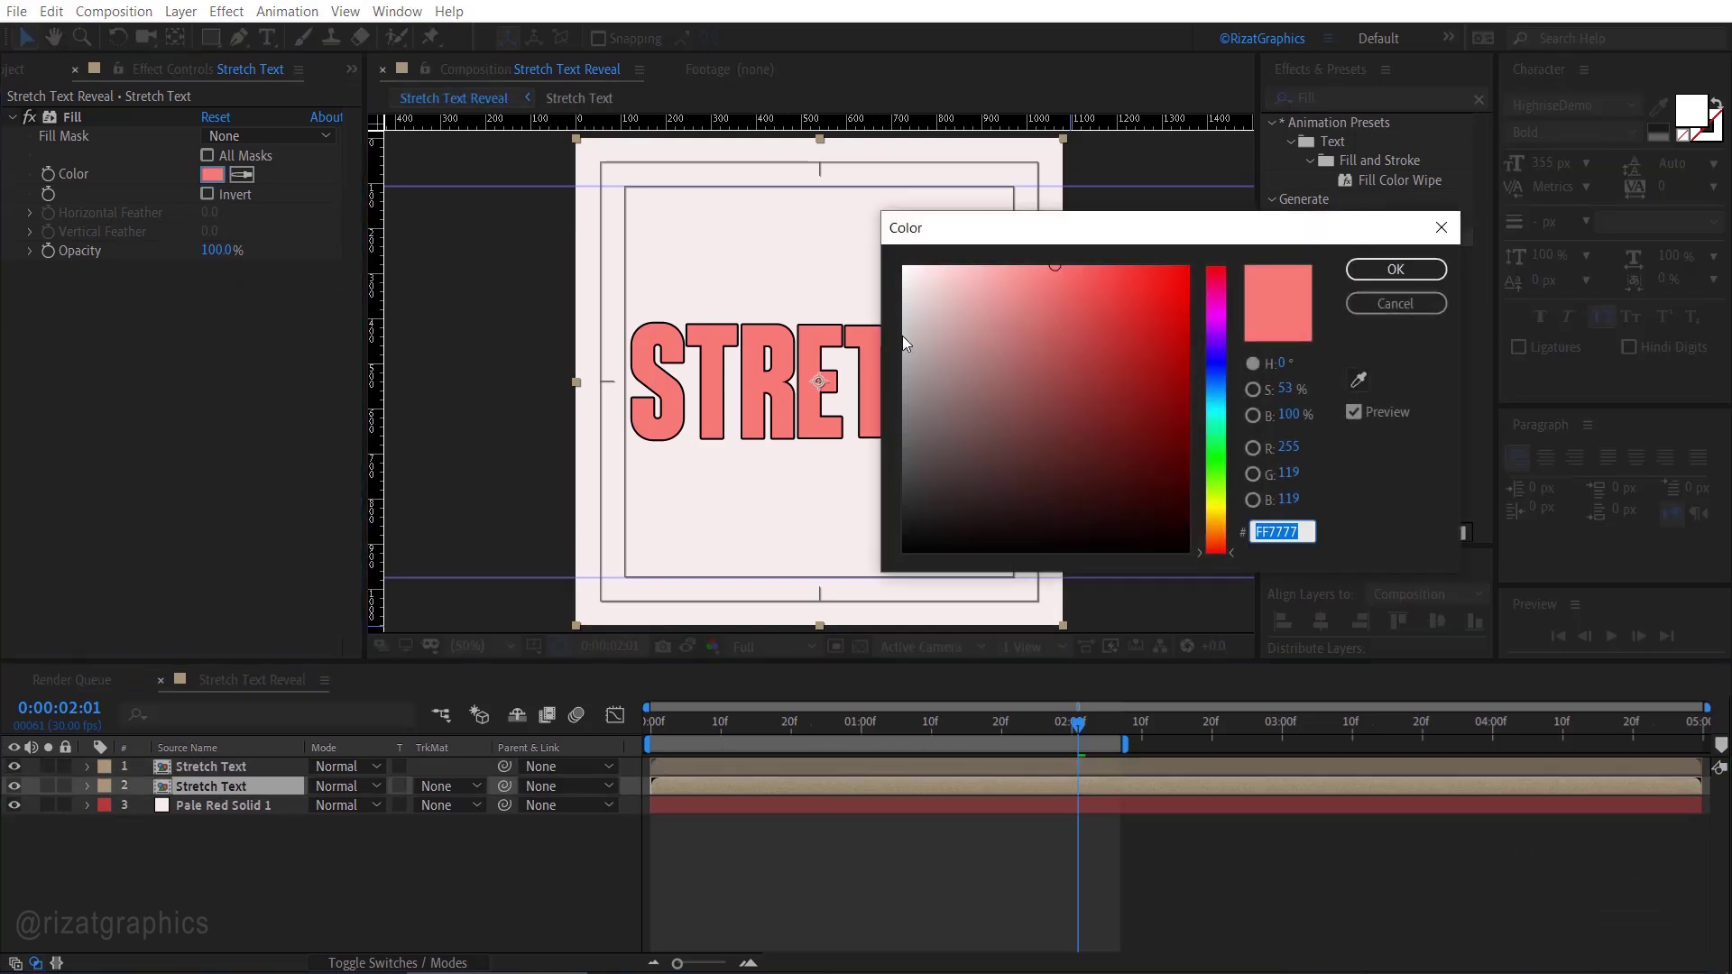
{"action": "left_click_drag", "start_coordinate": [949, 312], "coordinate": [888, 263]}
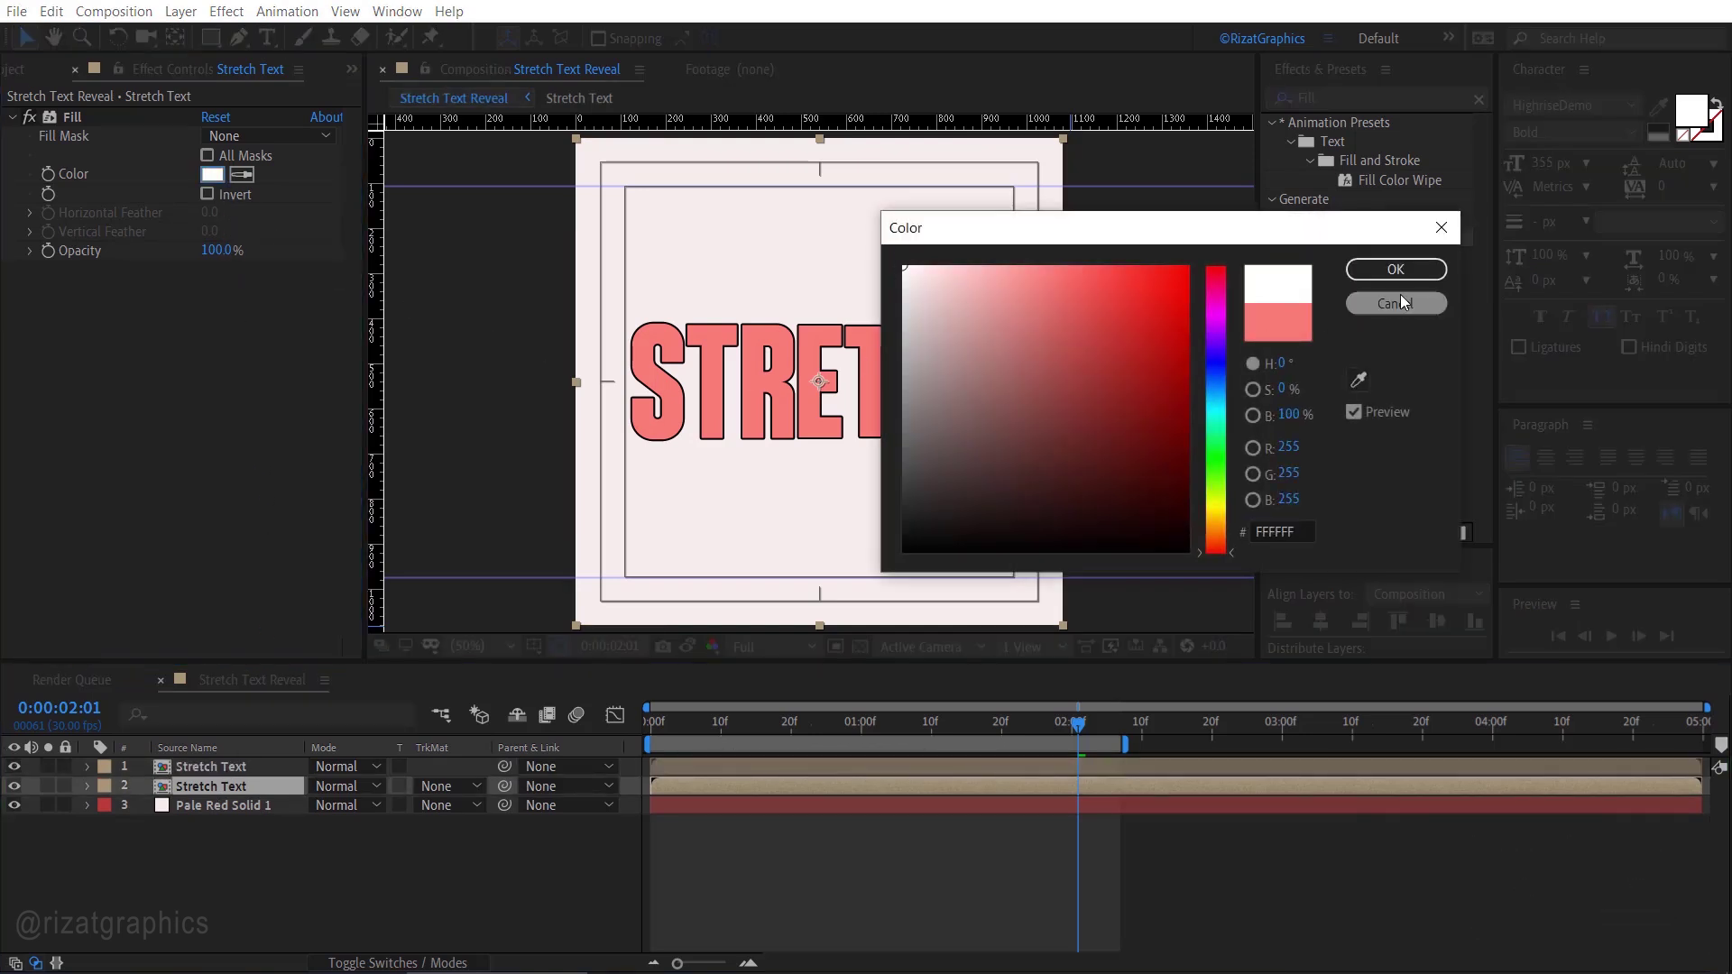
{"action": "left_click", "coordinate": [1415, 273]}
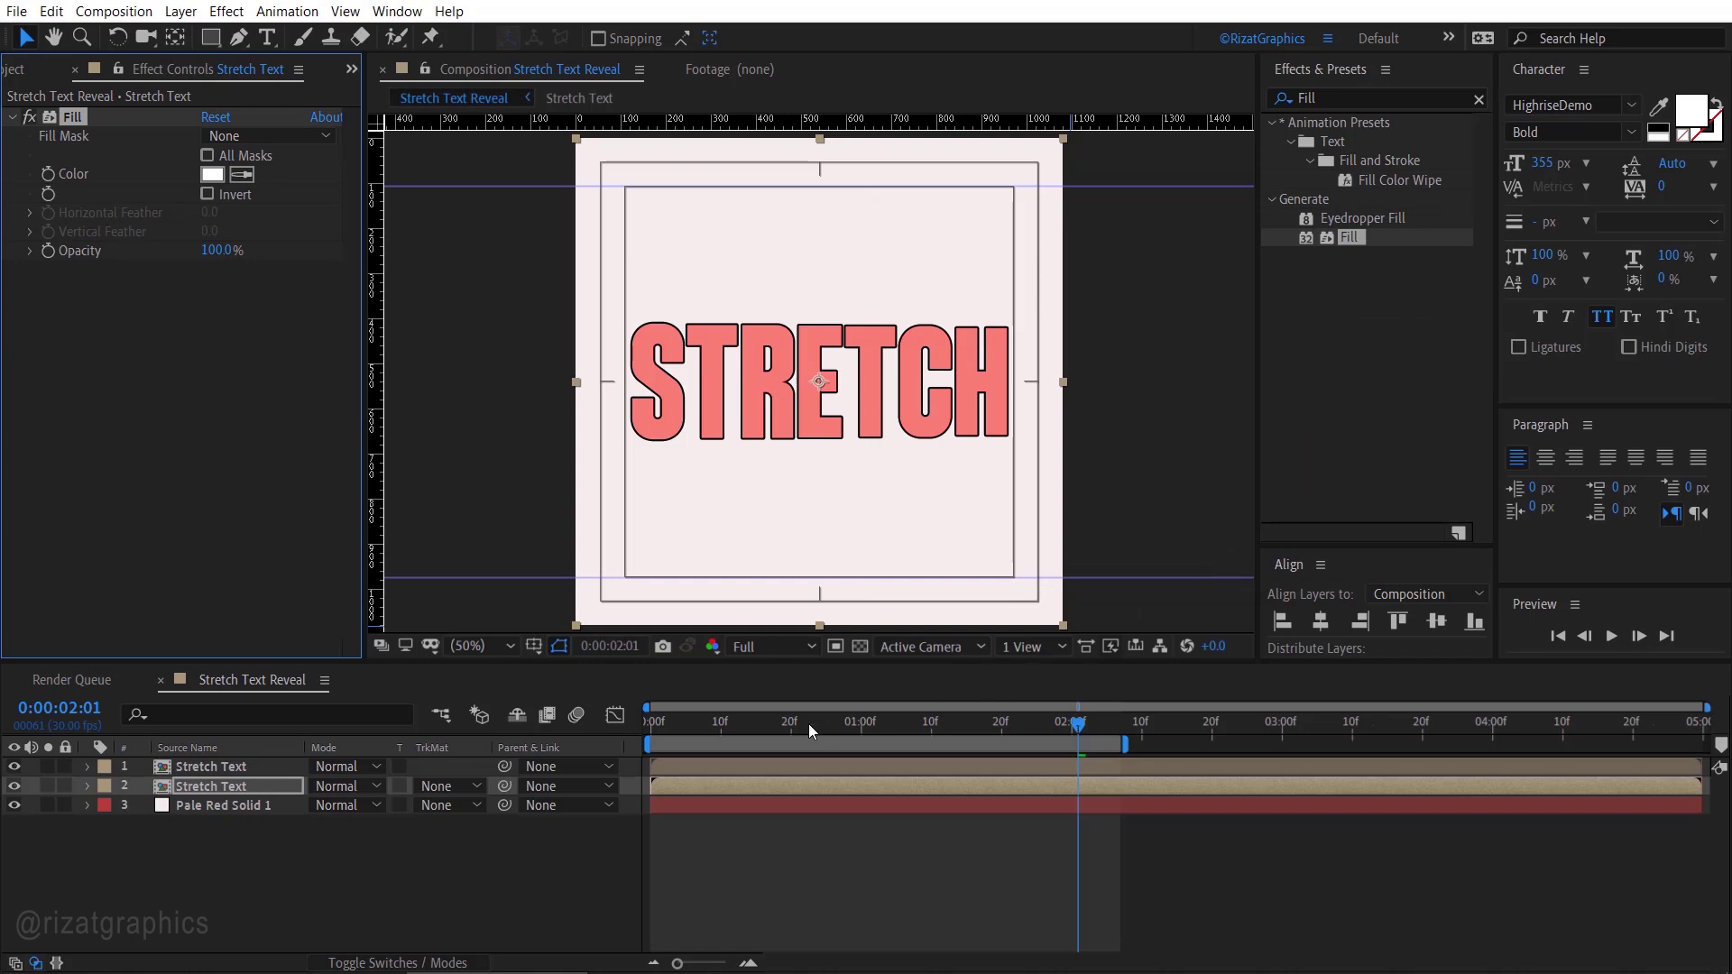
{"action": "left_click_drag", "start_coordinate": [729, 734], "coordinate": [667, 732]}
{"action": "left_click", "coordinate": [669, 788]}
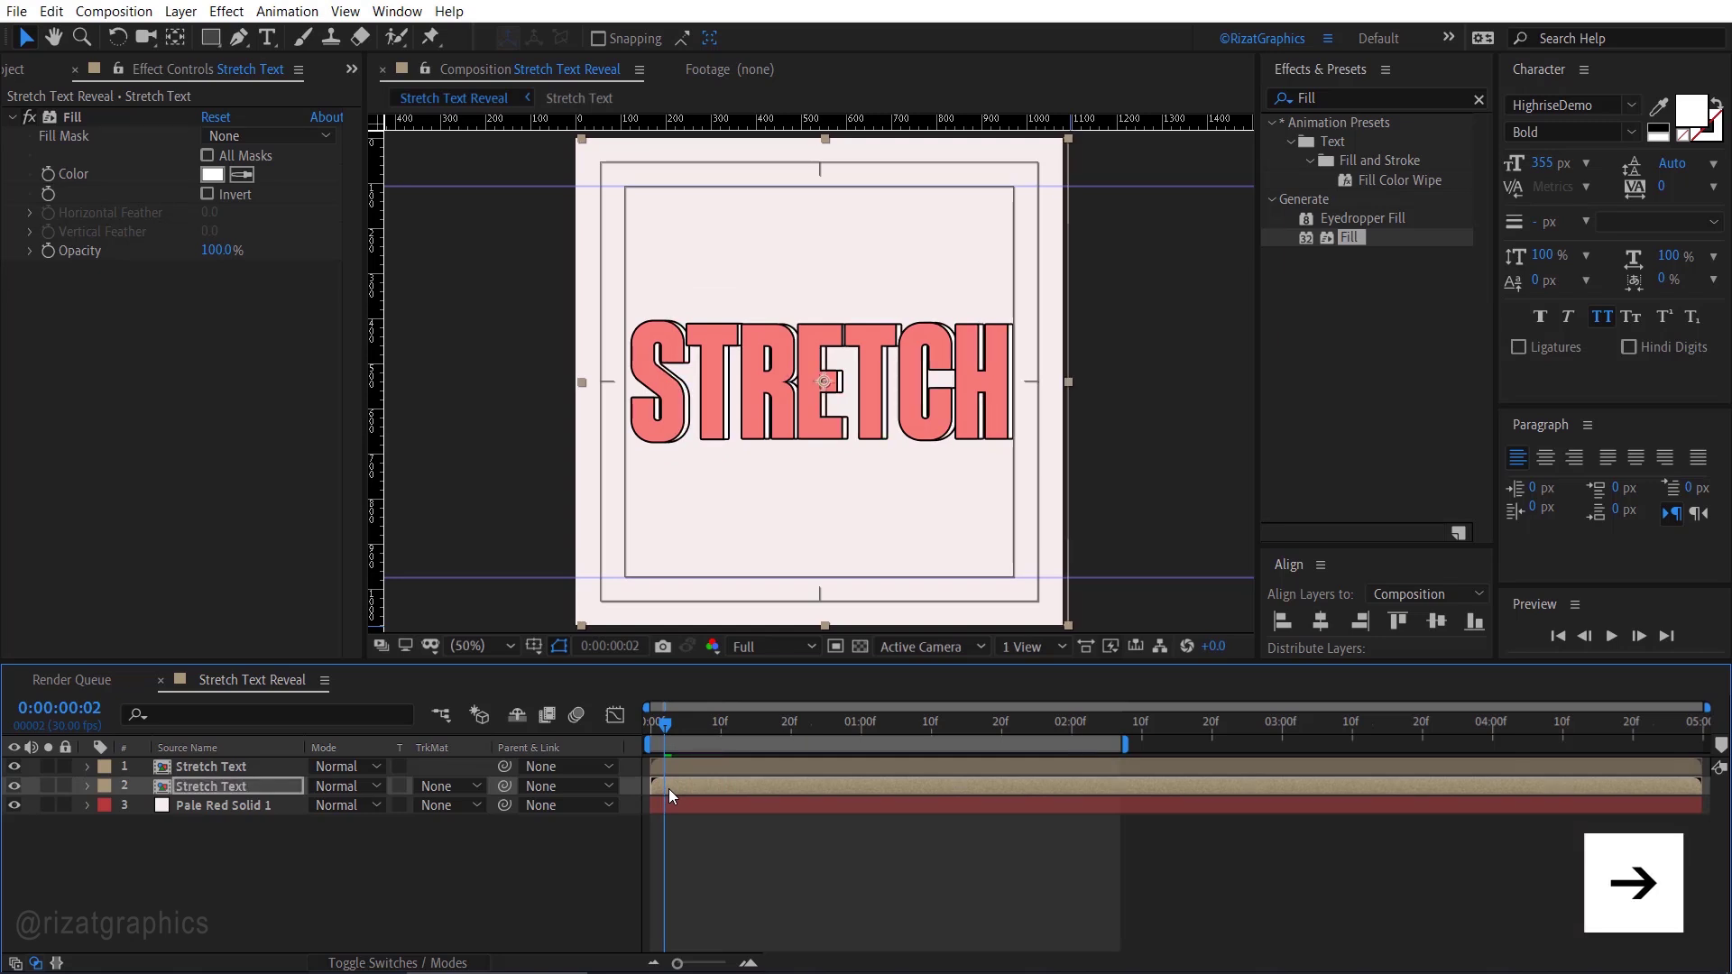
Preview the STRETCH reveal from 0:00:00:00, with the white copy showing as an offset shadow.
{"action": "left_click", "coordinate": [652, 729]}
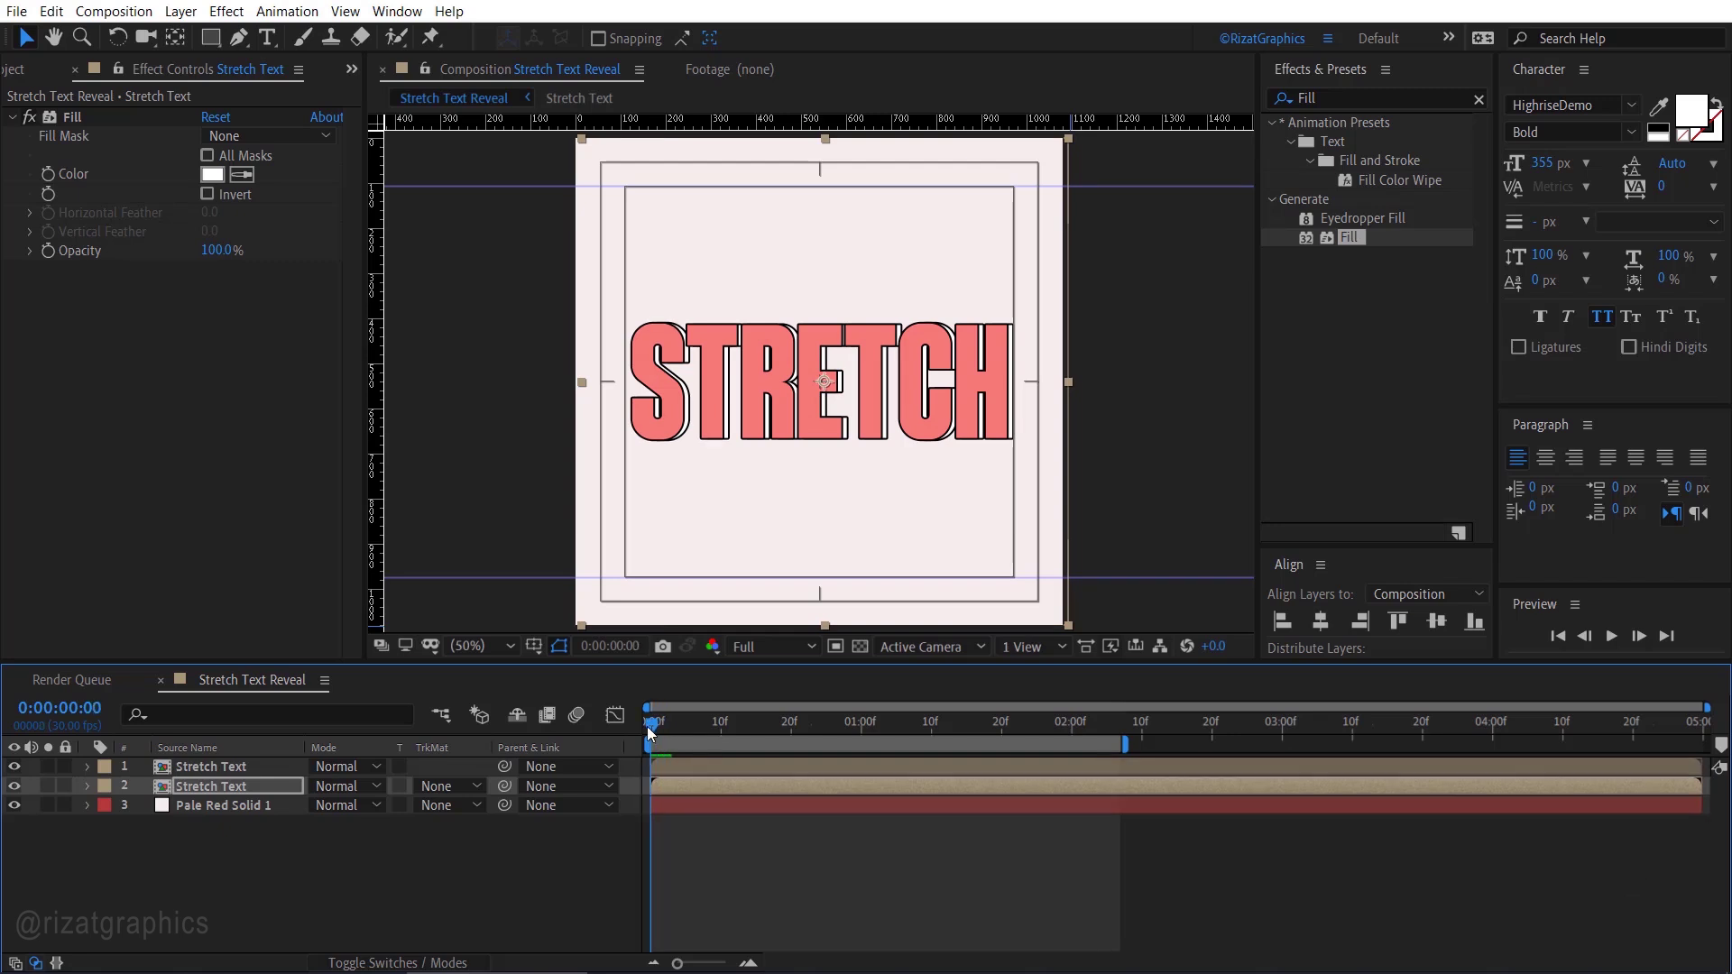
{"action": "left_click", "coordinate": [1612, 637]}
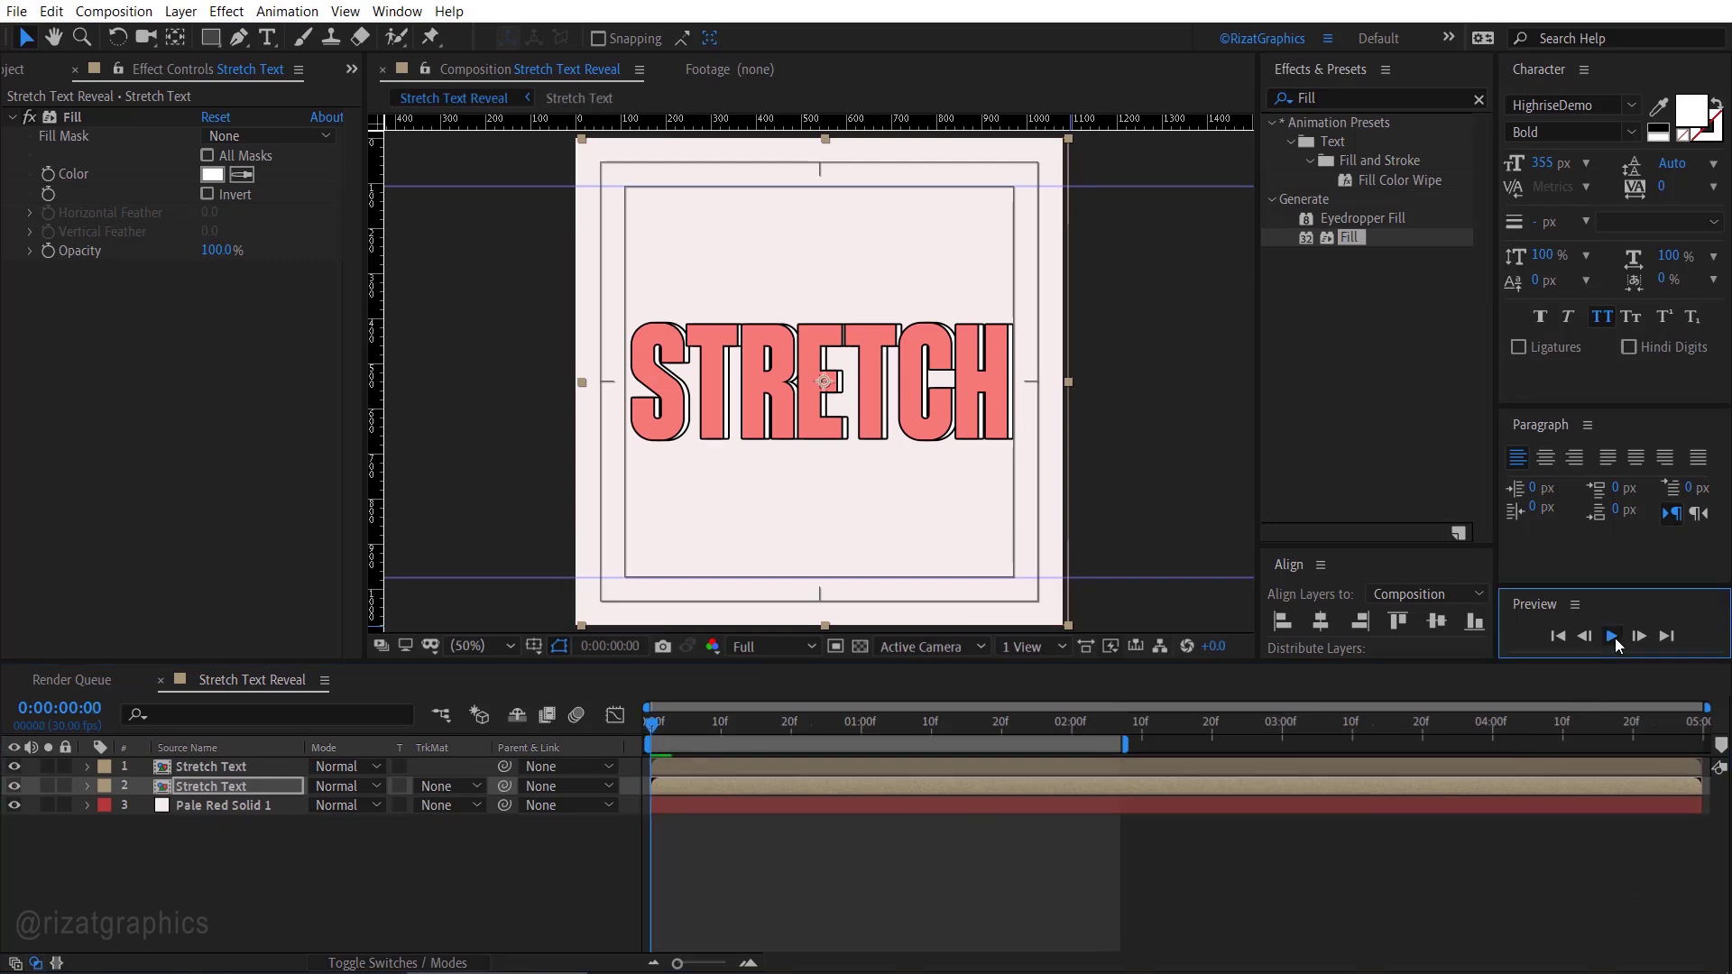